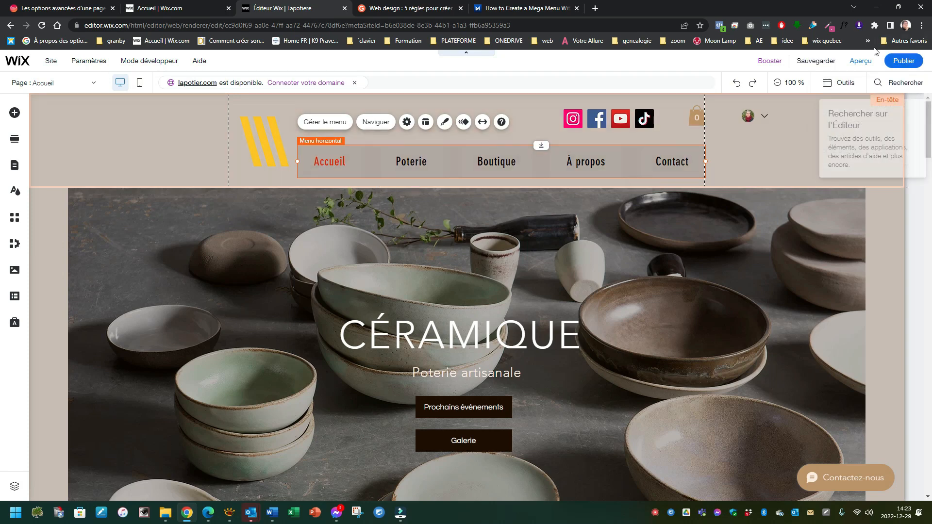
Preview the site and examine the Poterie and À propos submenus, then return to editing.
left_click(861, 62)
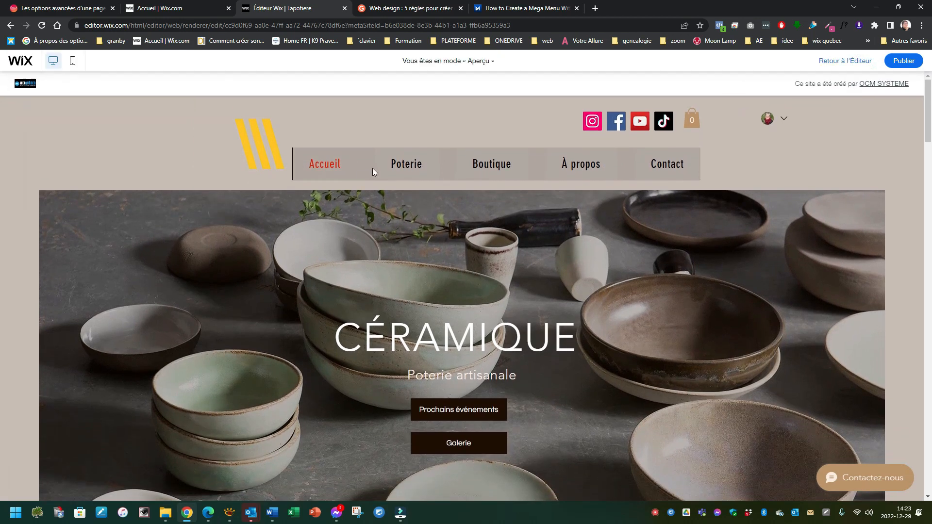
mouse_move(407, 173)
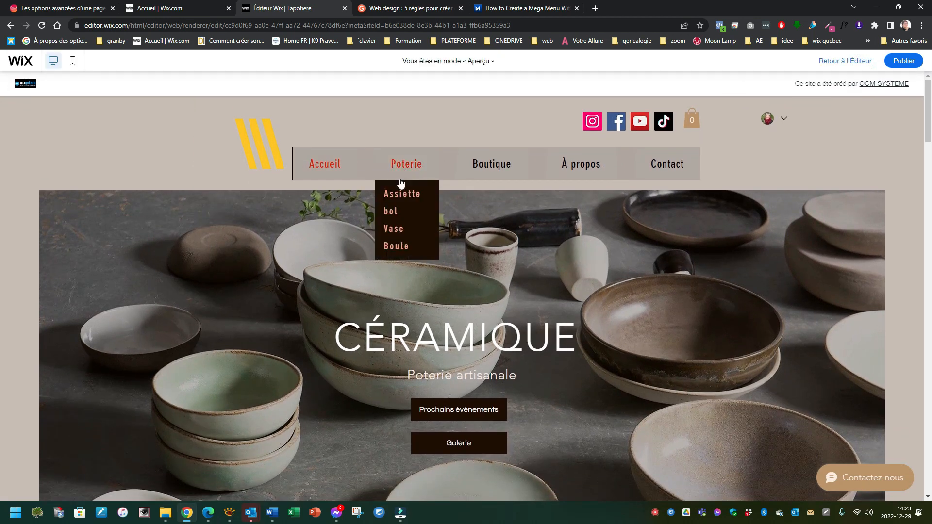
mouse_move(578, 174)
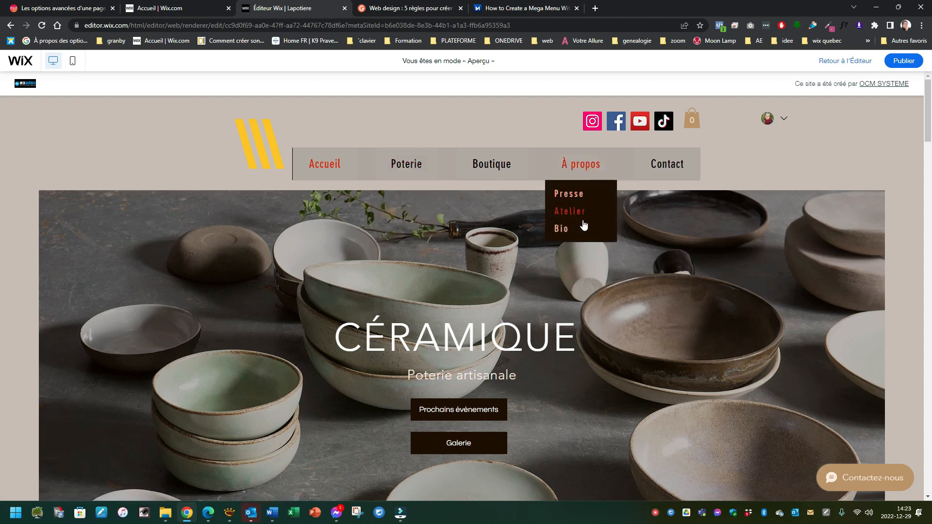
left_click(848, 62)
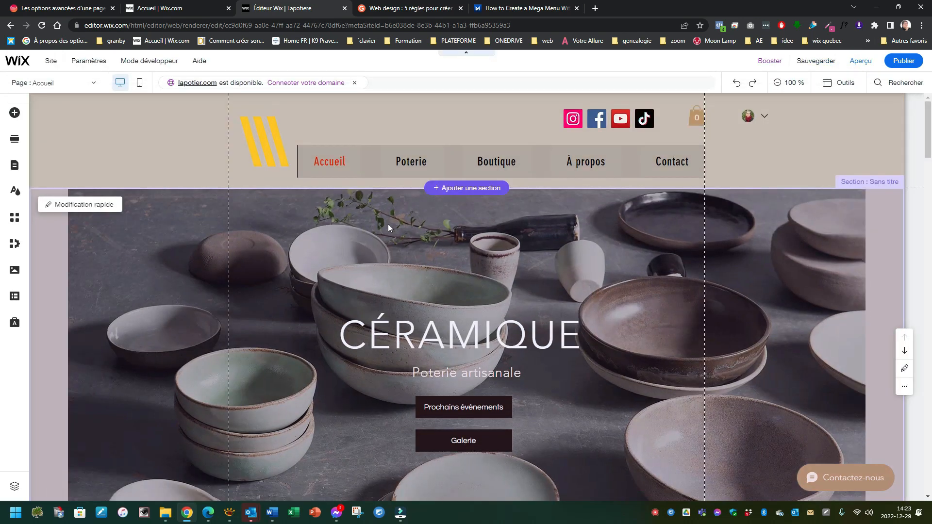
Examine the site's page list, including the hidden PRESSE 1 and PRESSE 2 pages under À propos.
left_click(13, 166)
scroll(203, 234, "down", 2)
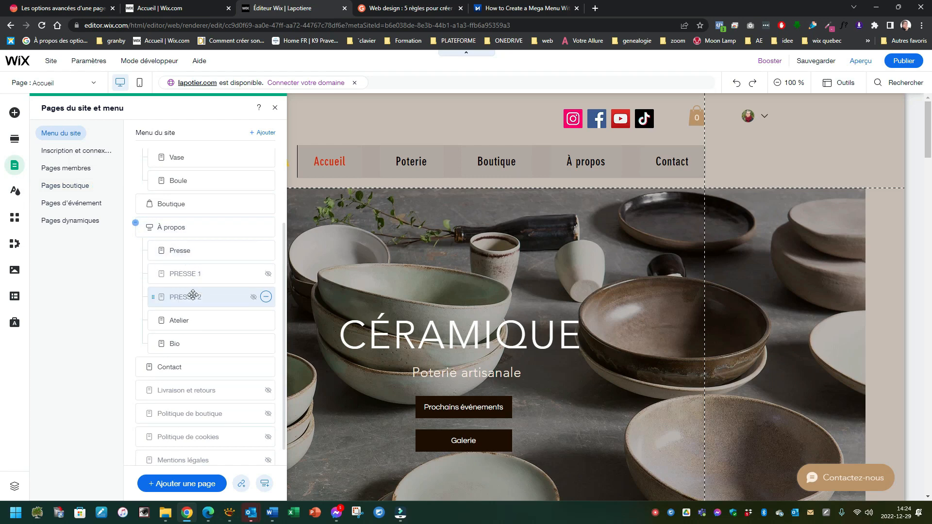
left_click(266, 275)
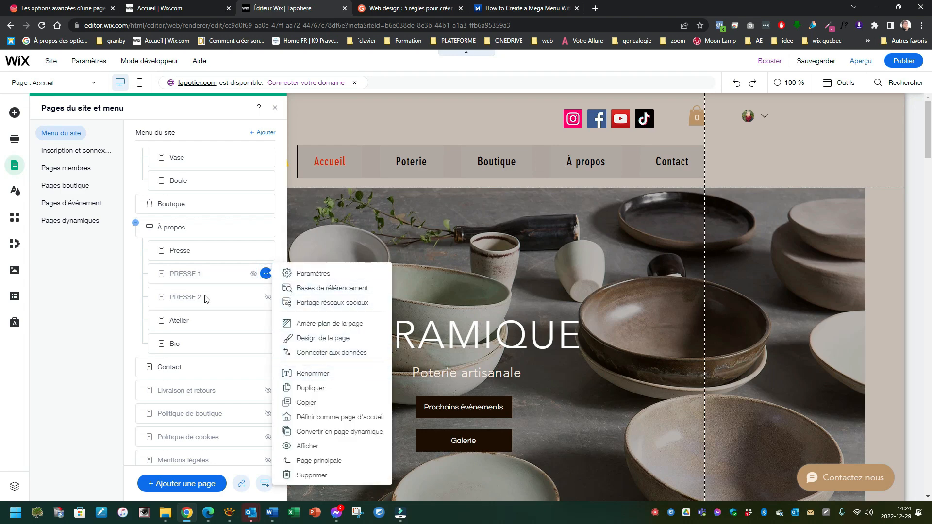
left_click_drag(183, 275, 200, 289)
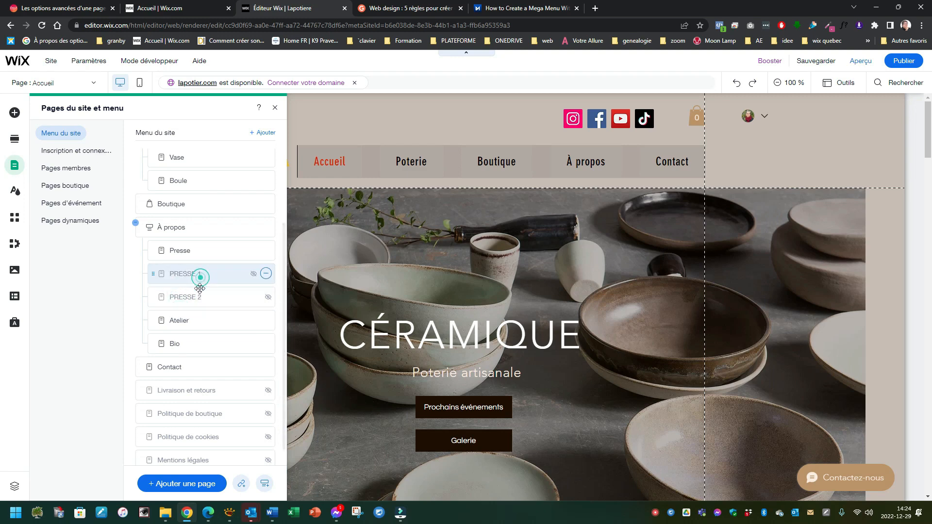
left_click(406, 98)
Define the header's horizontal menu as an advanced menu and confirm the change.
left_click(420, 170)
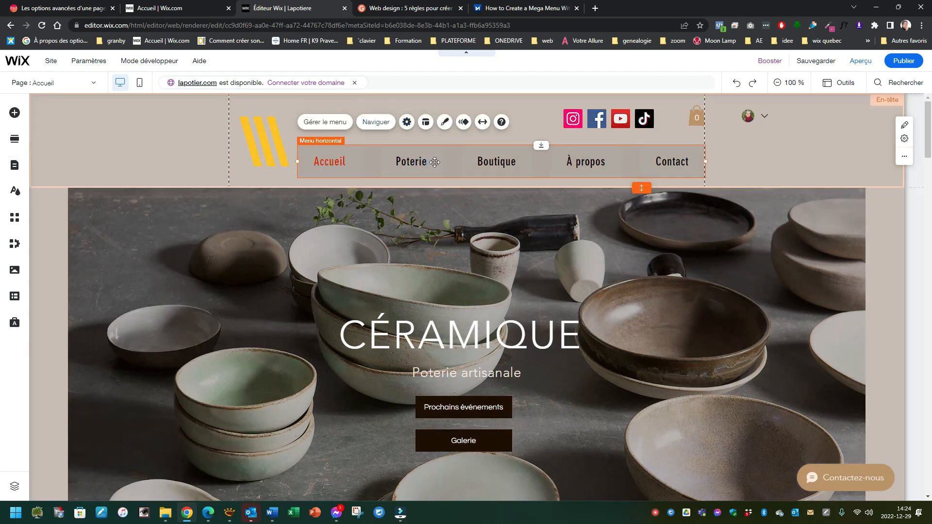
left_click(407, 122)
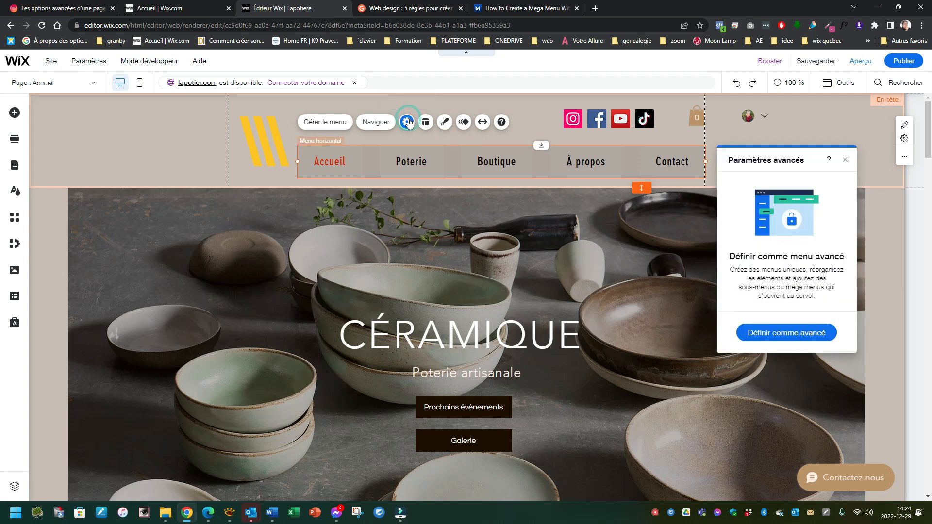
left_click(763, 337)
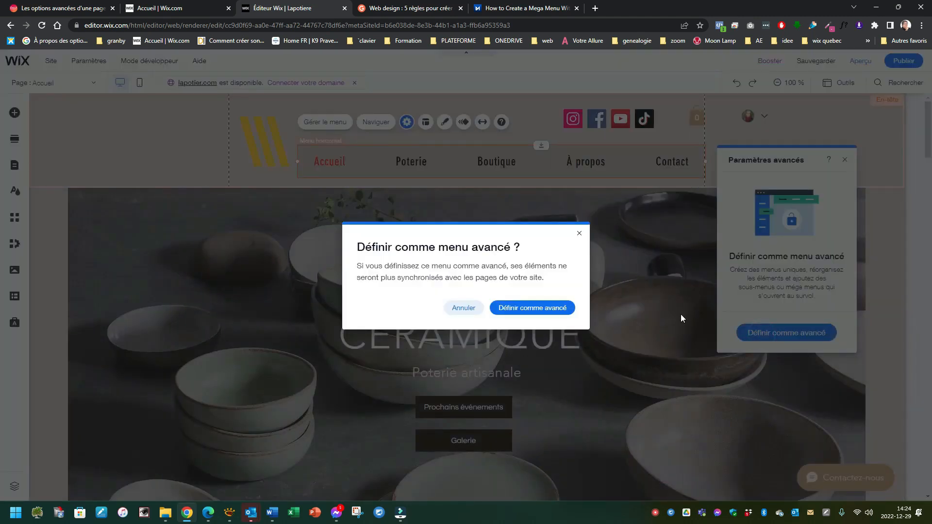
left_click(532, 308)
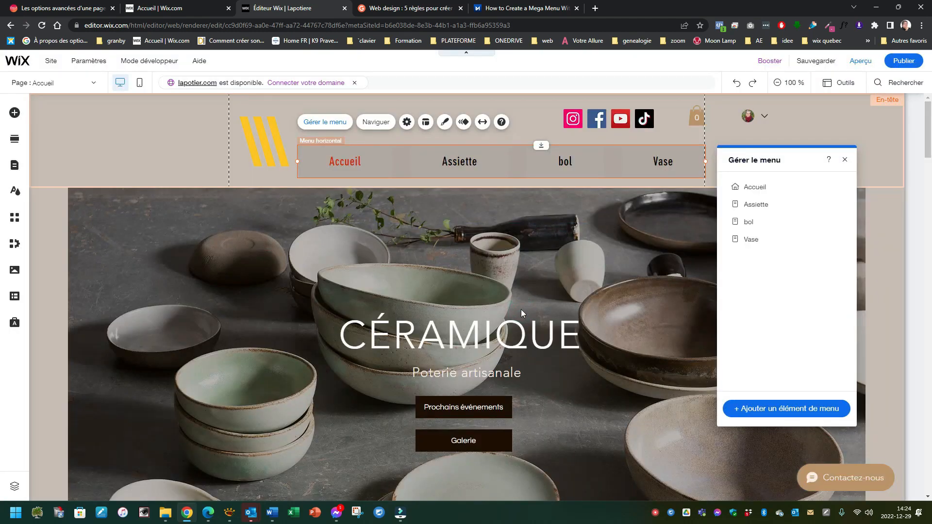
Compare the items of the advanced header menu with the full list of site pages.
left_click_drag(766, 159, 307, 205)
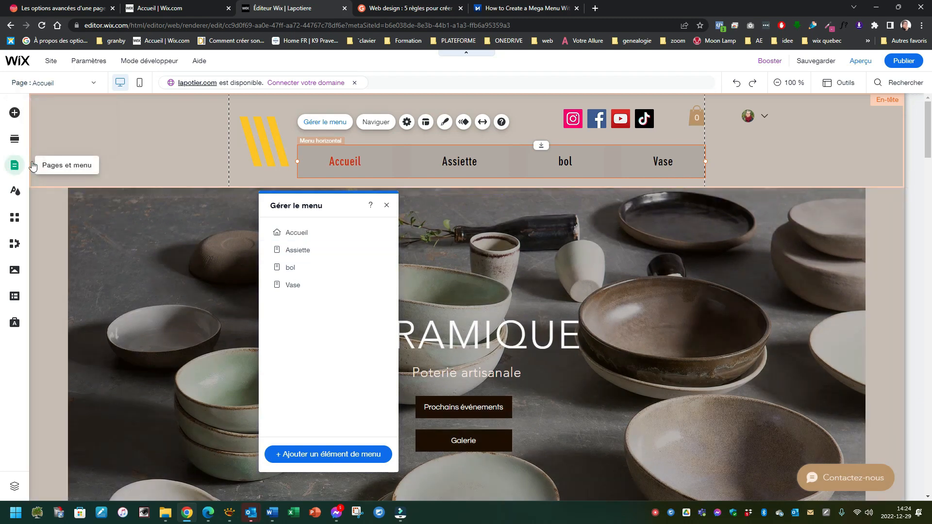
left_click(14, 165)
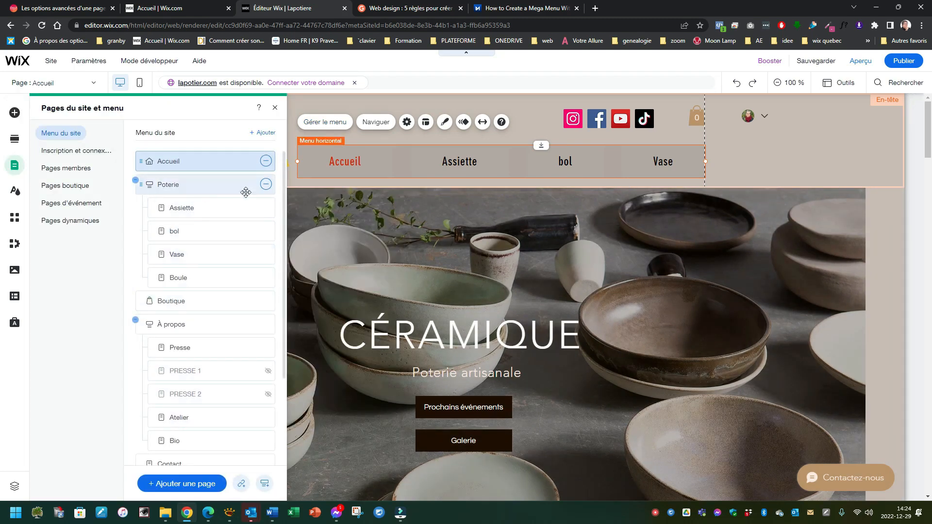
left_click(382, 212)
left_click(358, 159)
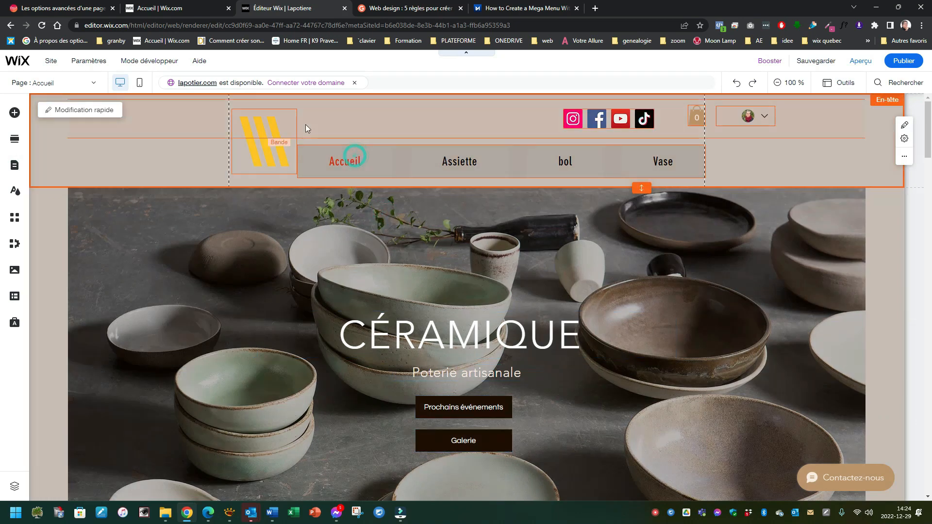
left_click(386, 162)
left_click(329, 124)
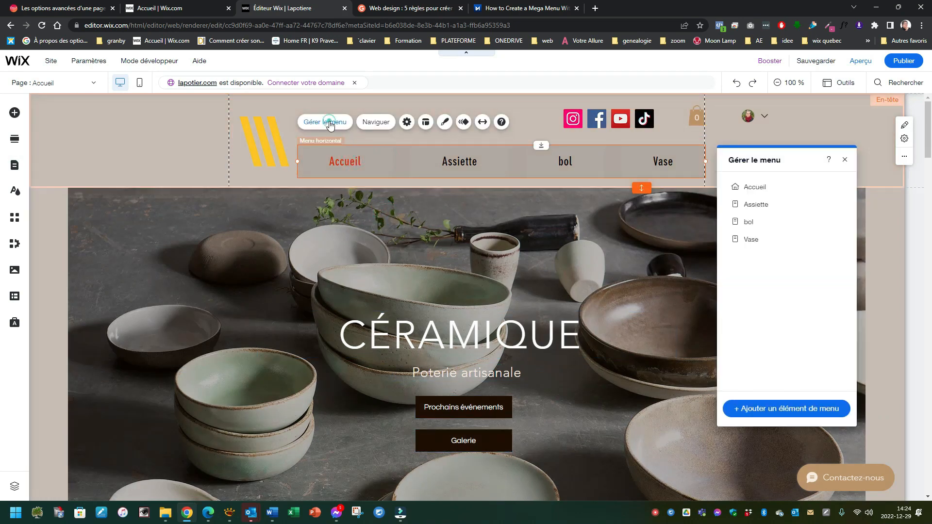
left_click_drag(784, 164, 275, 198)
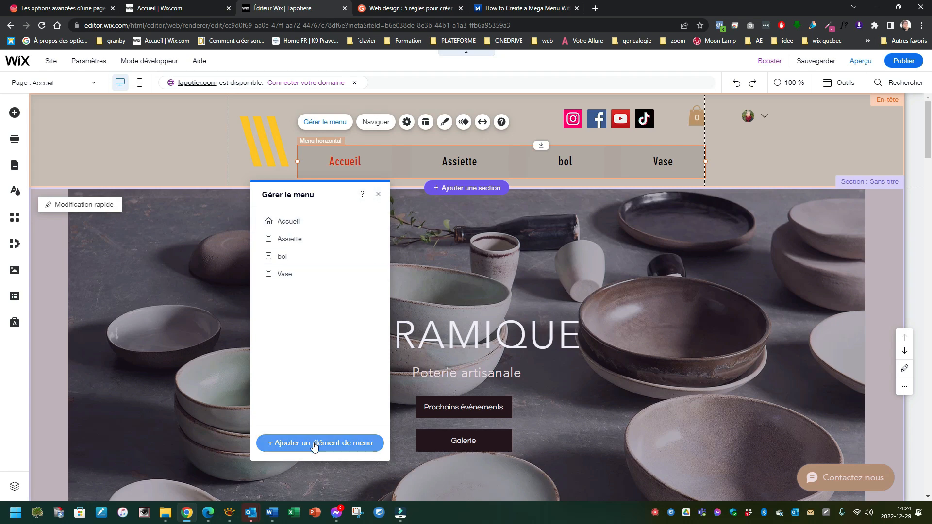
left_click(379, 195)
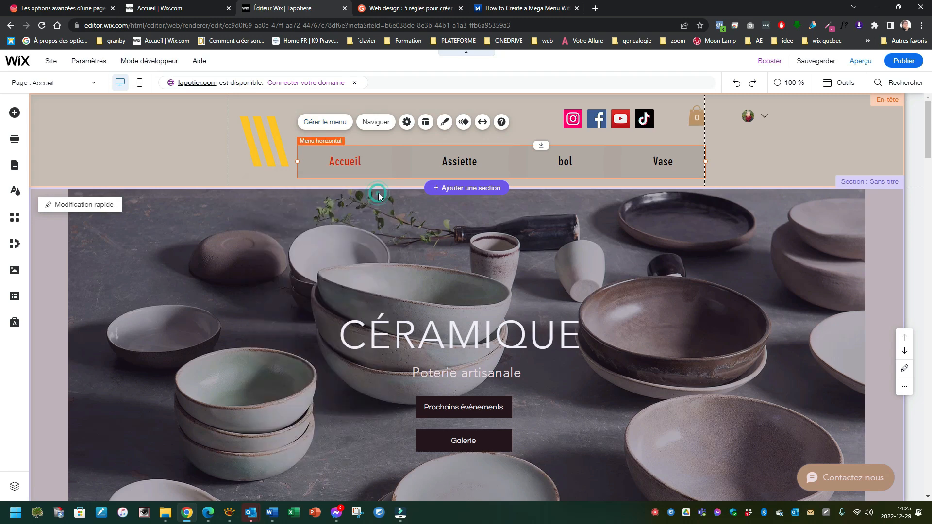
Reset the header menu so that it synchronises with the site pages again.
left_click(407, 122)
left_click(769, 276)
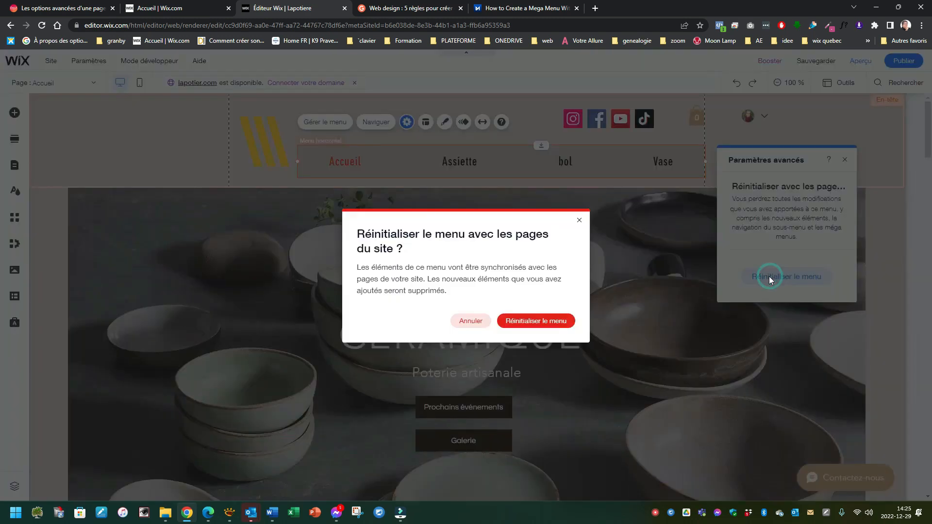
left_click(553, 320)
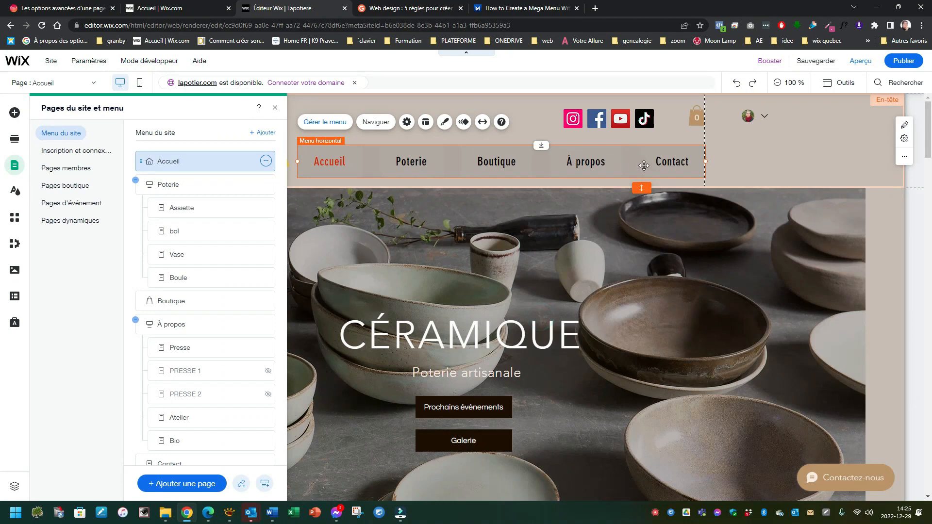
Close the page list and convert the header's horizontal menu to an advanced menu.
left_click(275, 111)
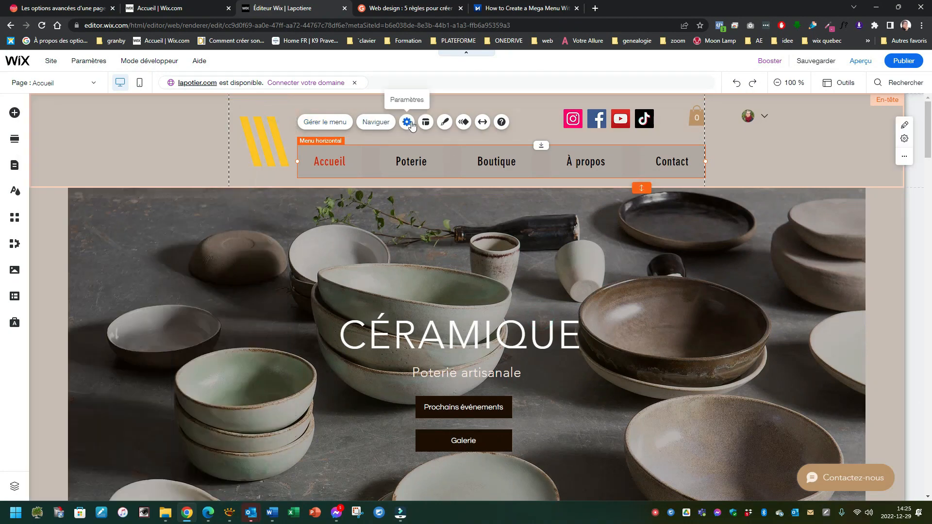
left_click(409, 123)
left_click(772, 331)
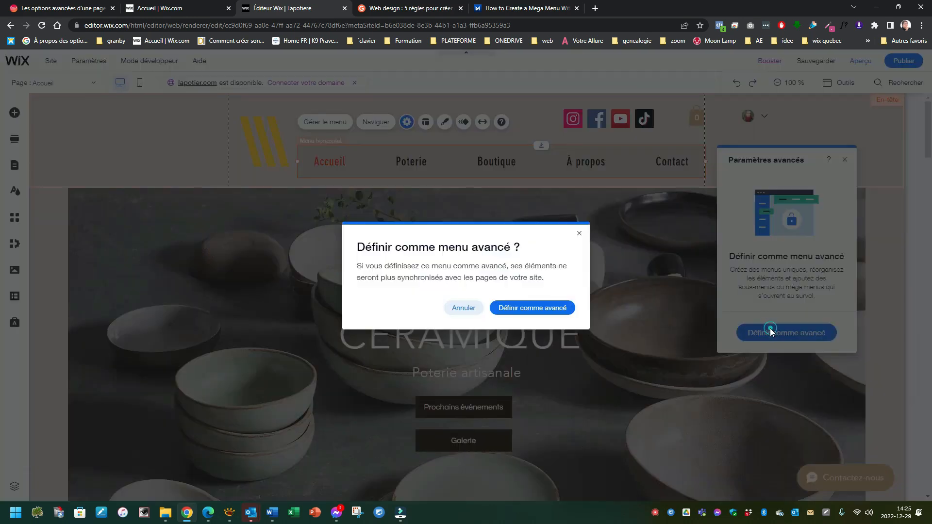
left_click(539, 307)
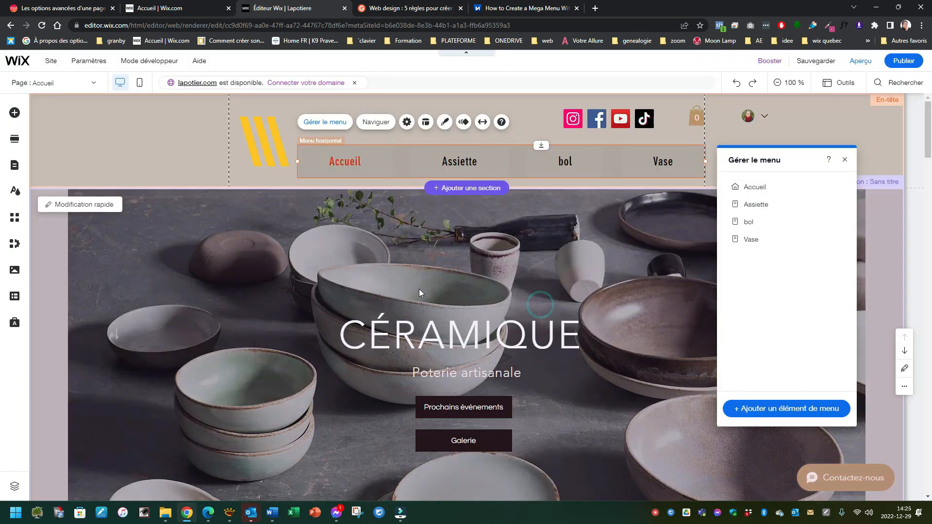
Start adding site pages to the advanced menu, selecting Boule, Boutique and Presse.
left_click_drag(773, 160, 221, 144)
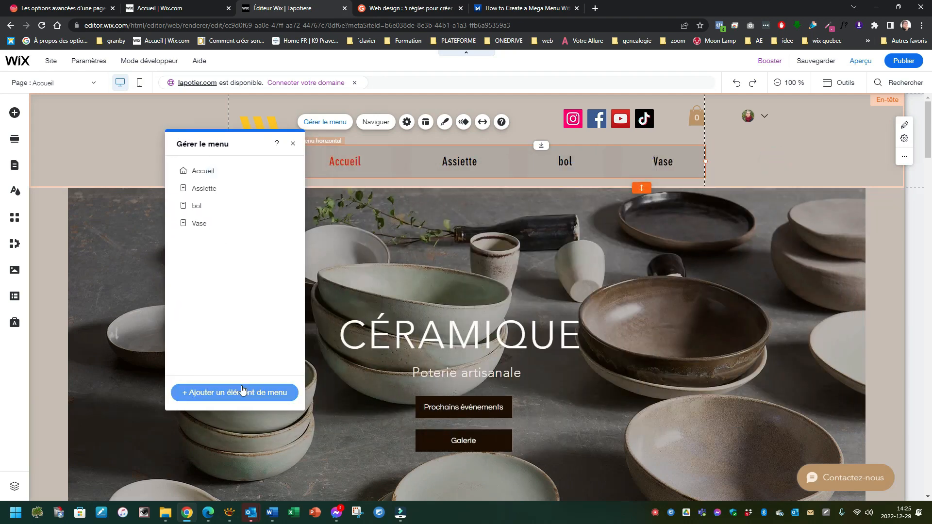
left_click(239, 394)
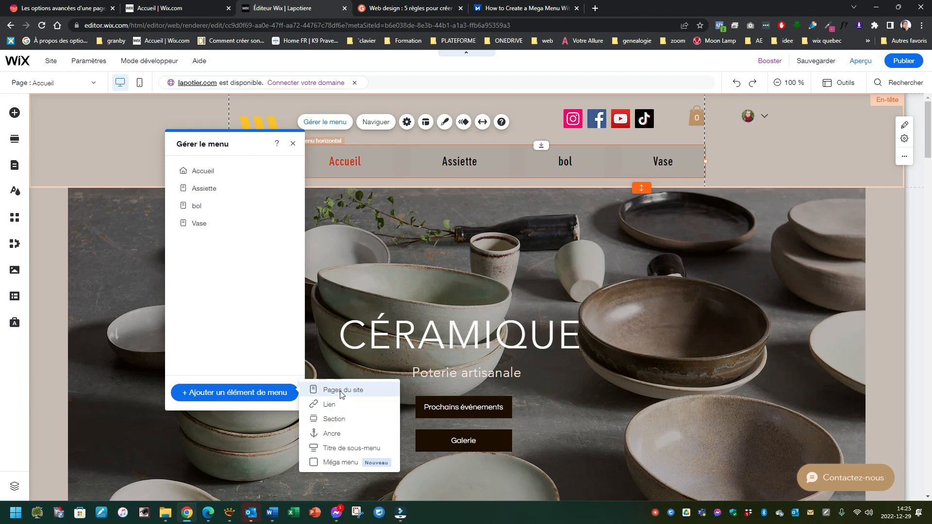
left_click(340, 391)
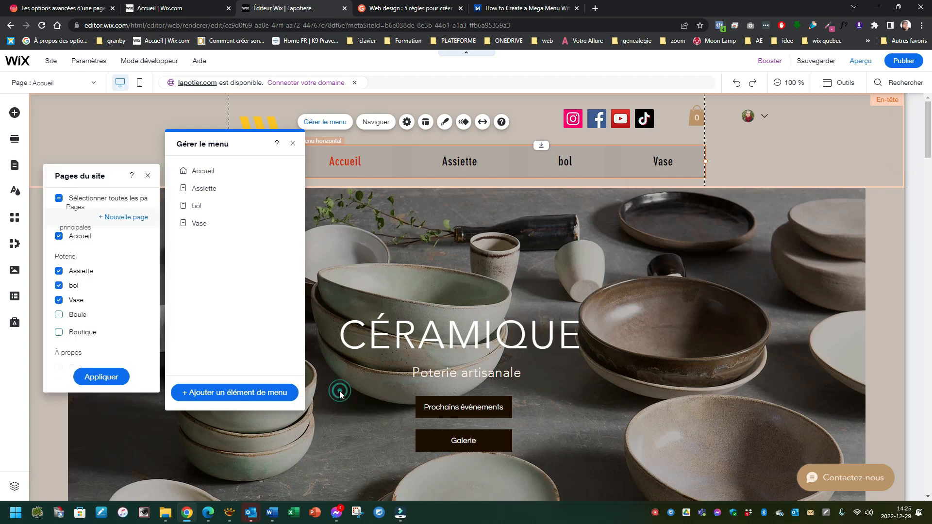
left_click(59, 315)
left_click(59, 332)
scroll(107, 299, "down", 2)
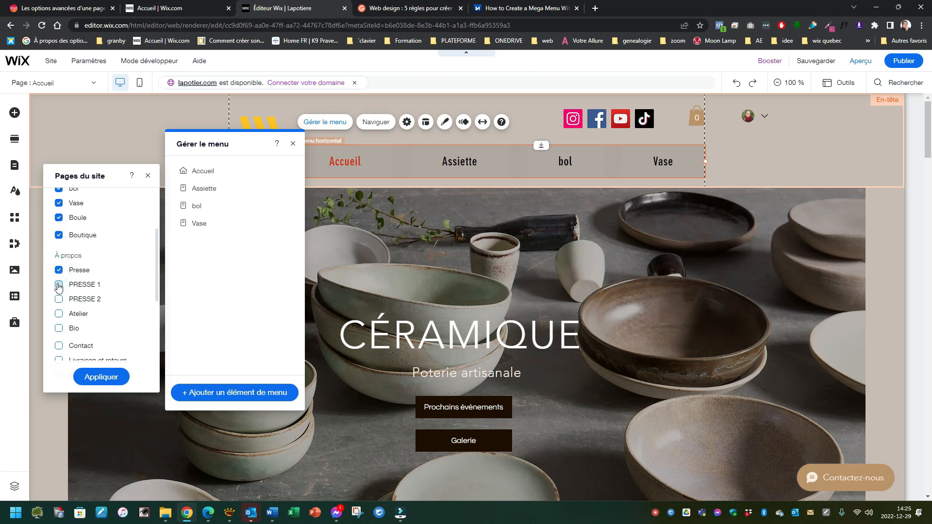
Select PRESSE 1, PRESSE 2, Atelier, Bio and Contact as well, and apply the page selection to the menu.
left_click(59, 286)
left_click(59, 300)
left_click(58, 314)
left_click(58, 346)
scroll(119, 312, "down", 3)
scroll(118, 313, "down", 3)
left_click(99, 338)
left_click(105, 378)
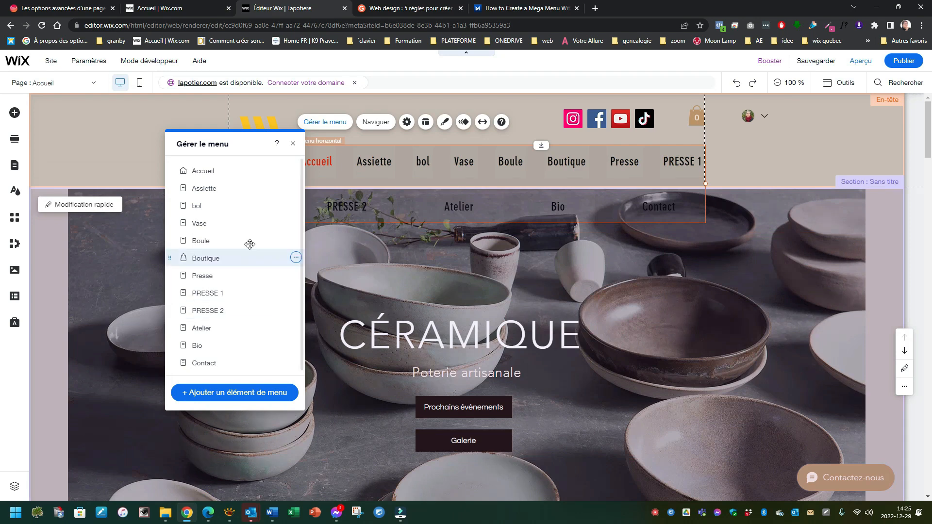
Add a submenu title named Poterie to the menu and place it directly below Accueil.
left_click_drag(226, 144, 488, 206)
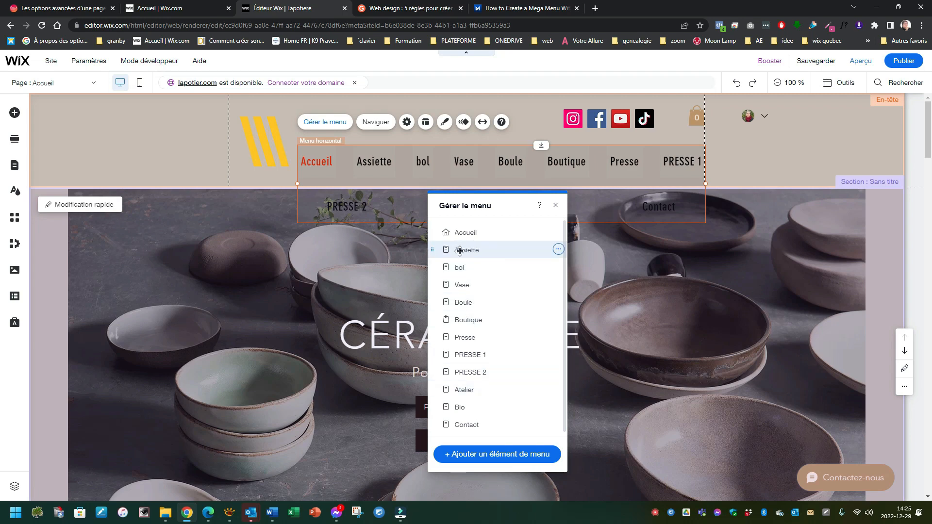
left_click(492, 455)
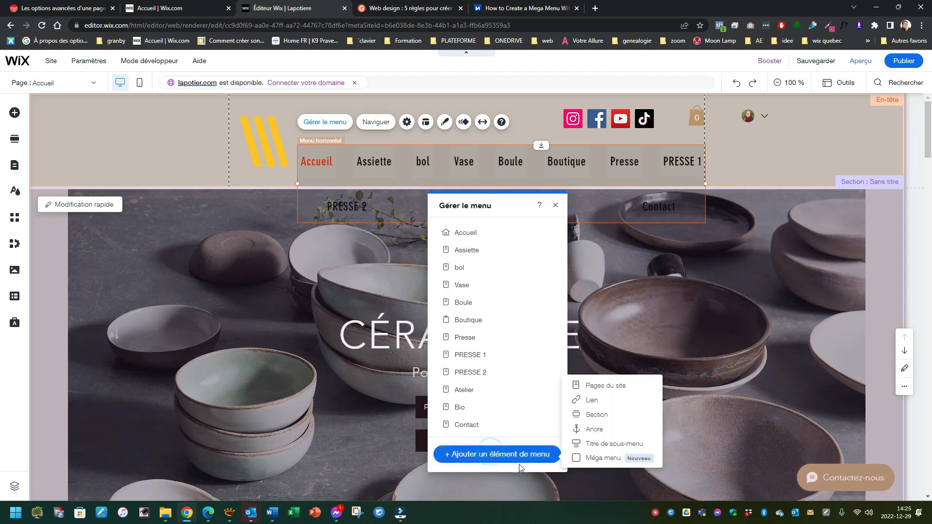
left_click(612, 445)
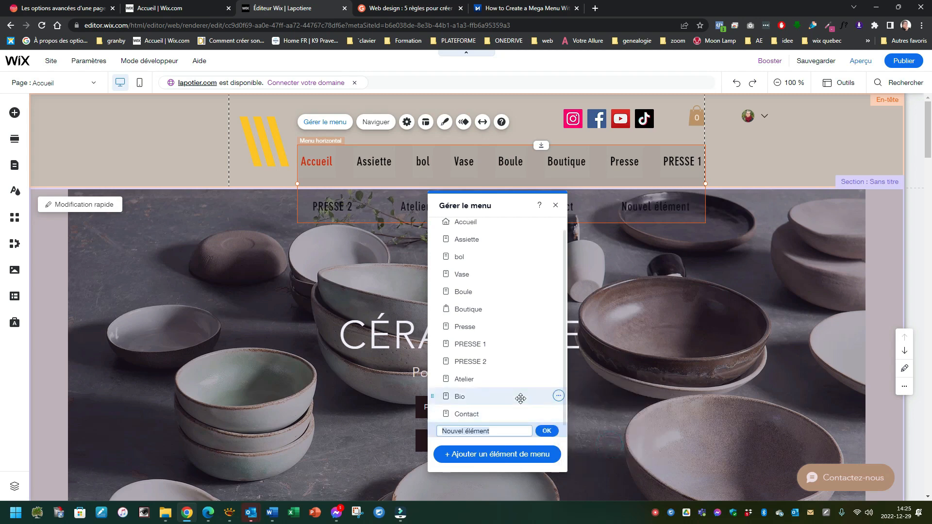
key("Caps_Lock")
type("Poterie")
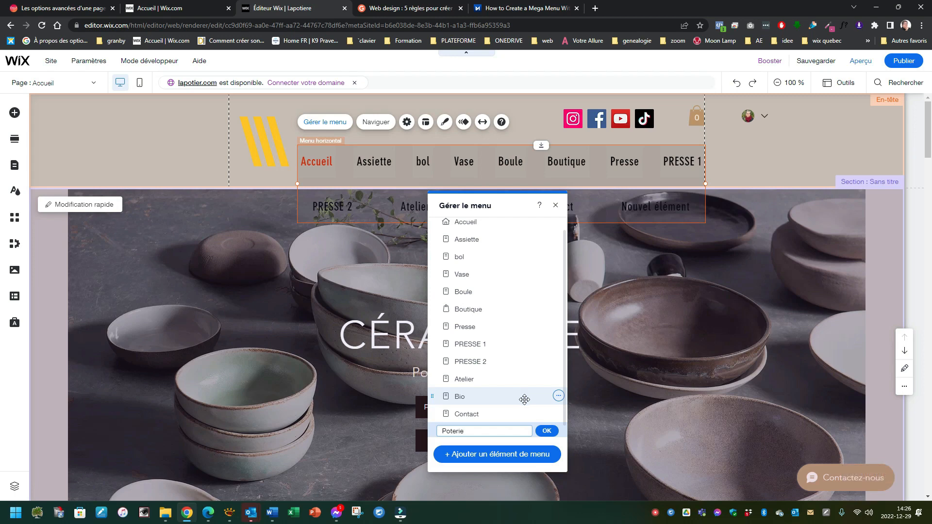
left_click(546, 431)
left_click_drag(472, 436, 485, 243)
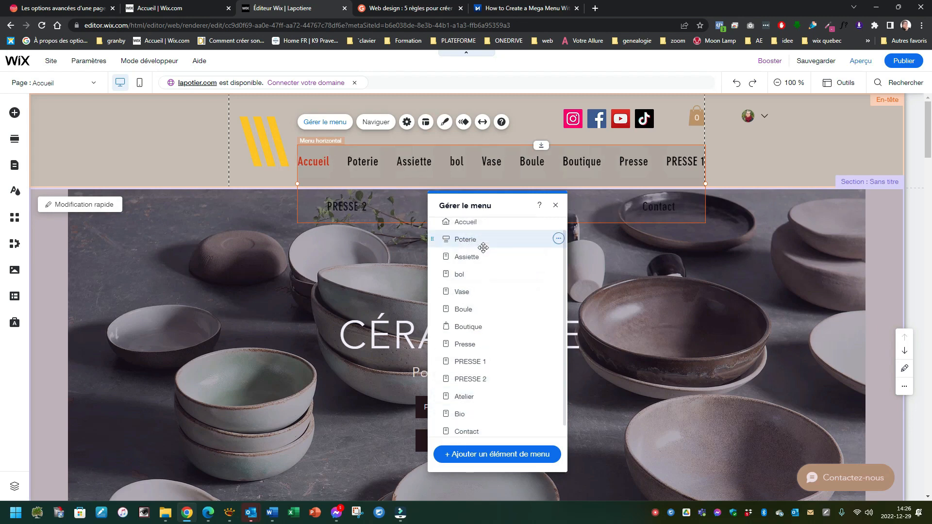
Nest the Assiette, bol, Vase and Boule pages under the Poterie menu item.
left_click(559, 257)
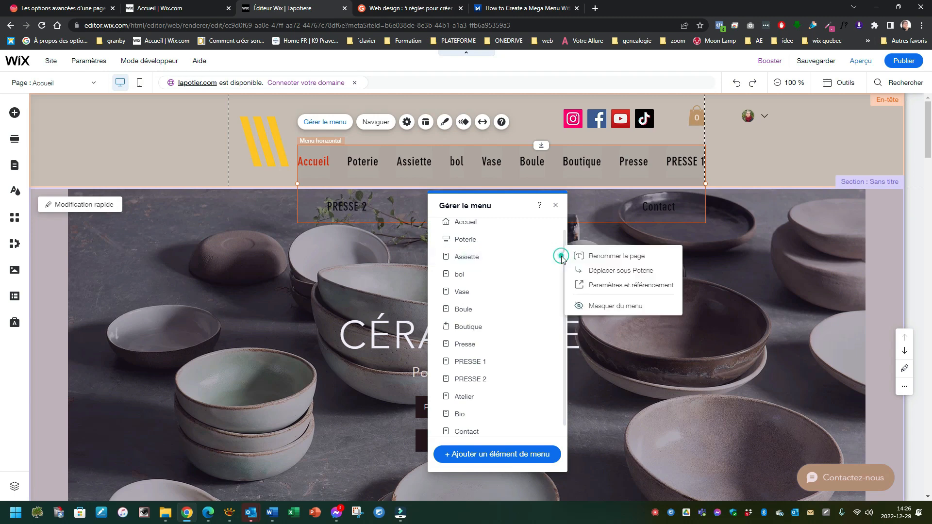
left_click(615, 275)
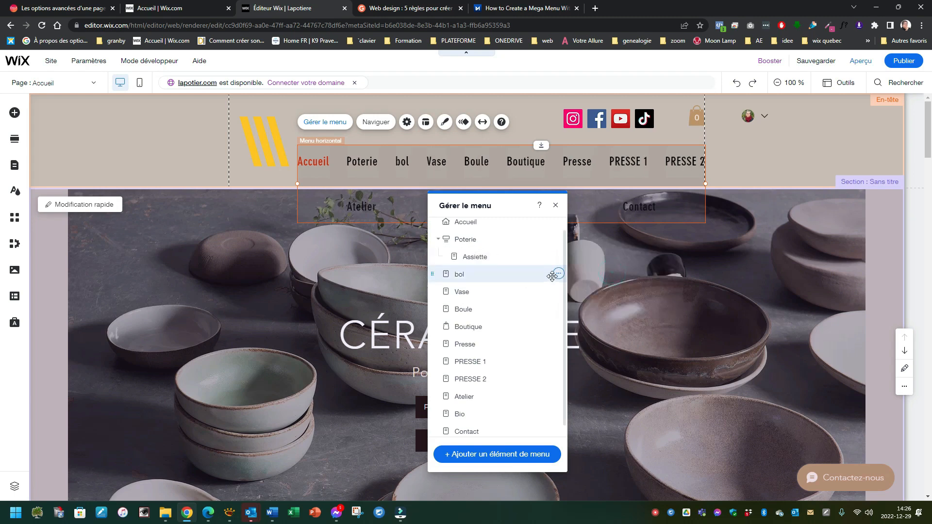
left_click(558, 275)
left_click(595, 289)
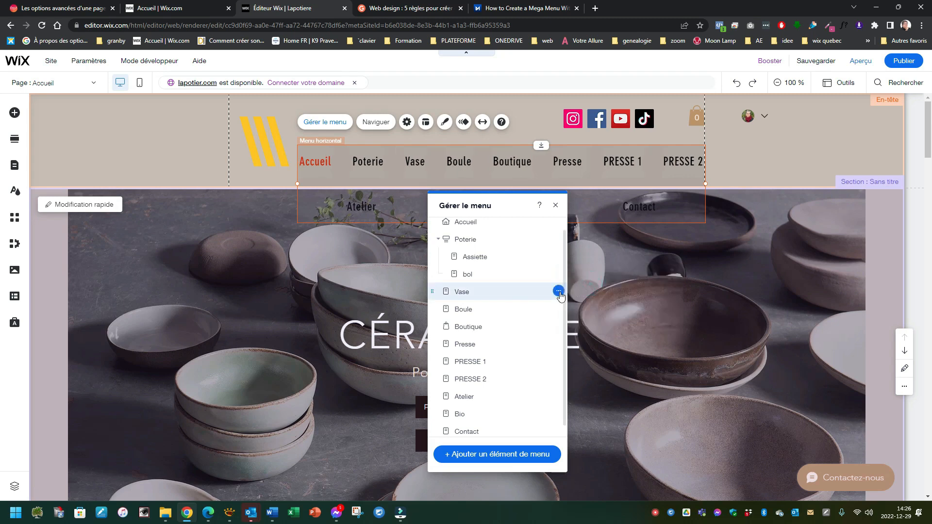
left_click(559, 291)
left_click(593, 305)
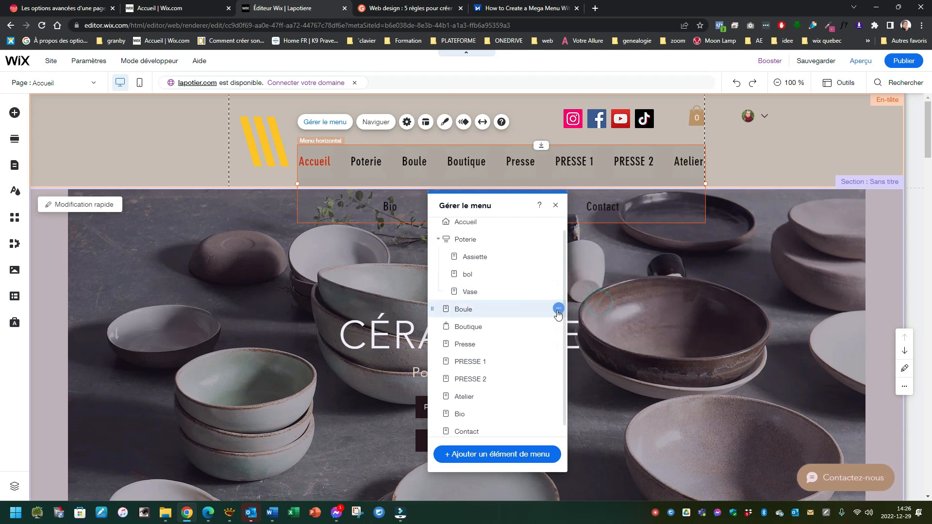
left_click(558, 311)
left_click(596, 323)
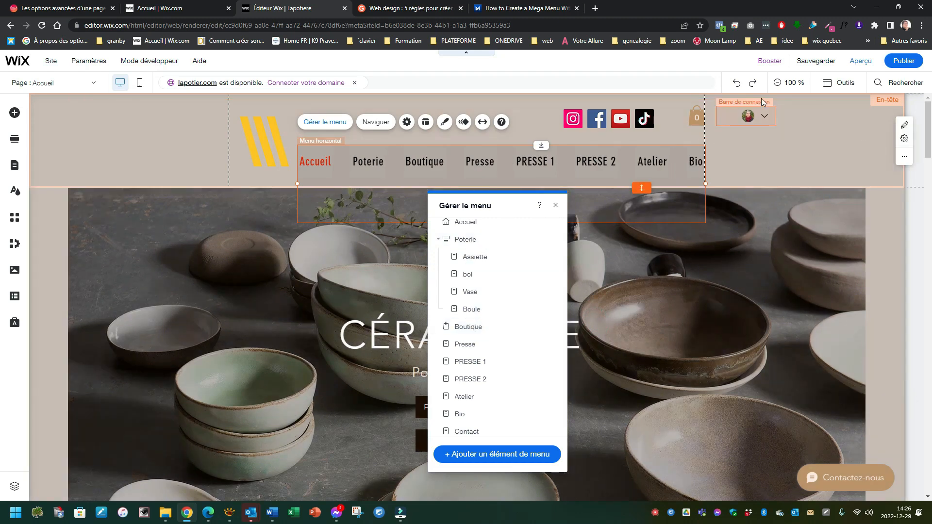
Preview the site to check the Poterie submenu, and return to the editor.
left_click(858, 63)
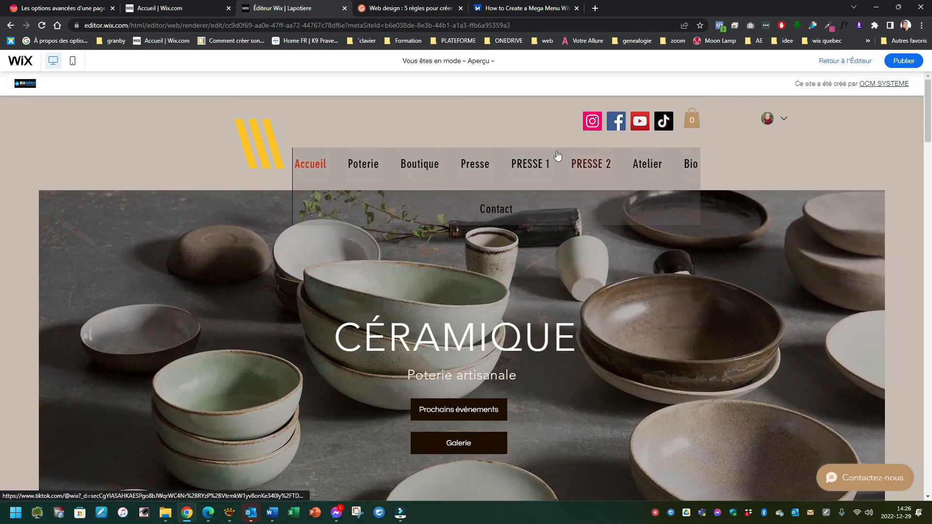
mouse_move(338, 164)
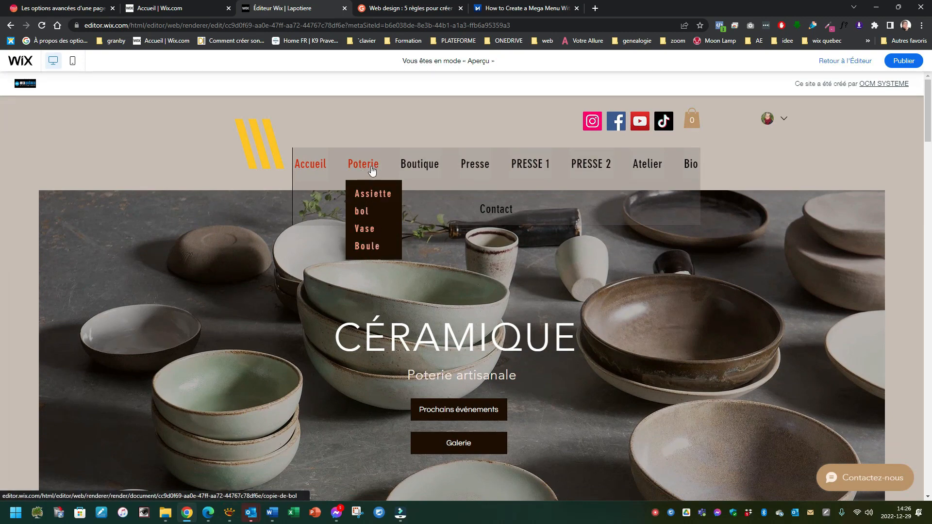
left_click(840, 62)
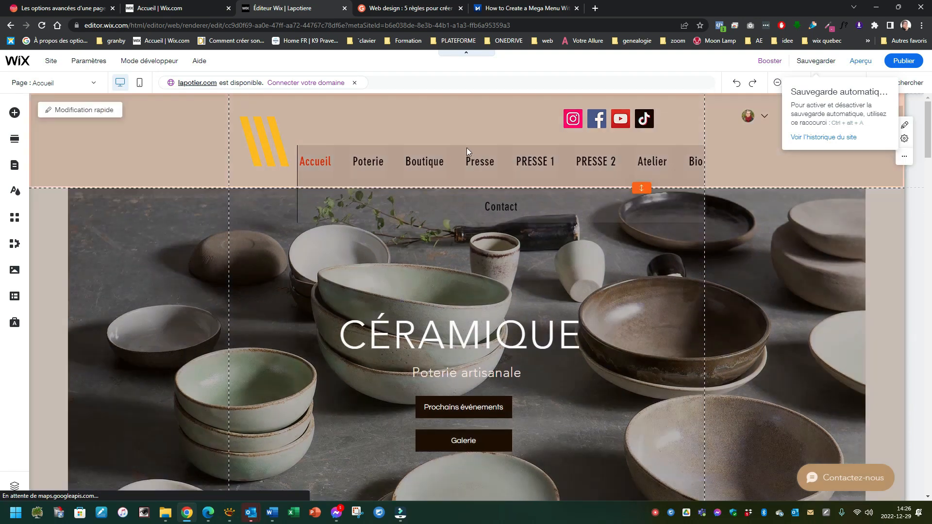
Add a submenu title named À propos to the header menu and place it between Boutique and Presse.
left_click(486, 175)
left_click(451, 174)
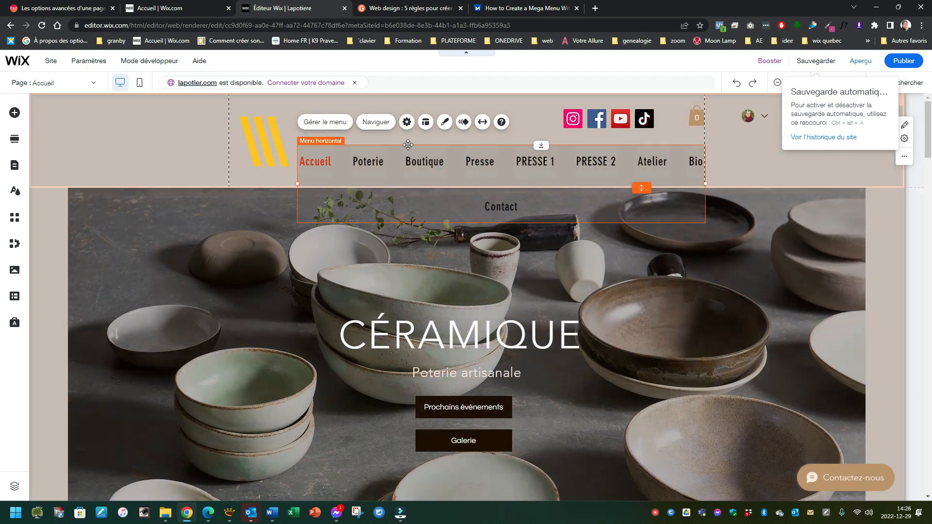
left_click(339, 123)
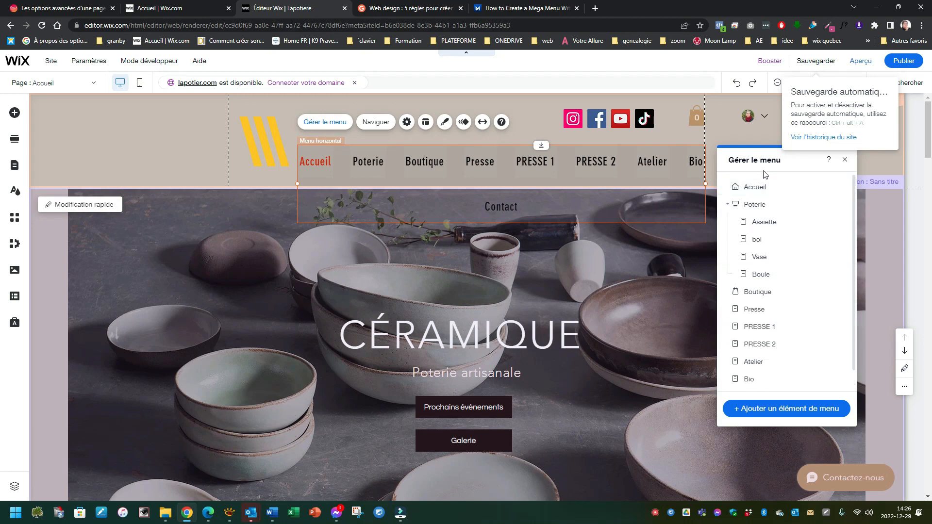
left_click_drag(765, 174, 149, 127)
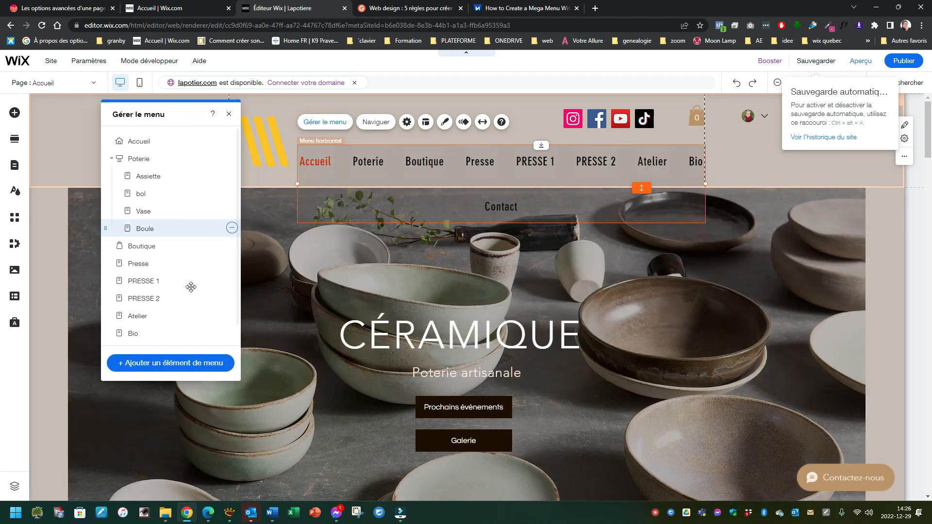
left_click(182, 363)
left_click(285, 417)
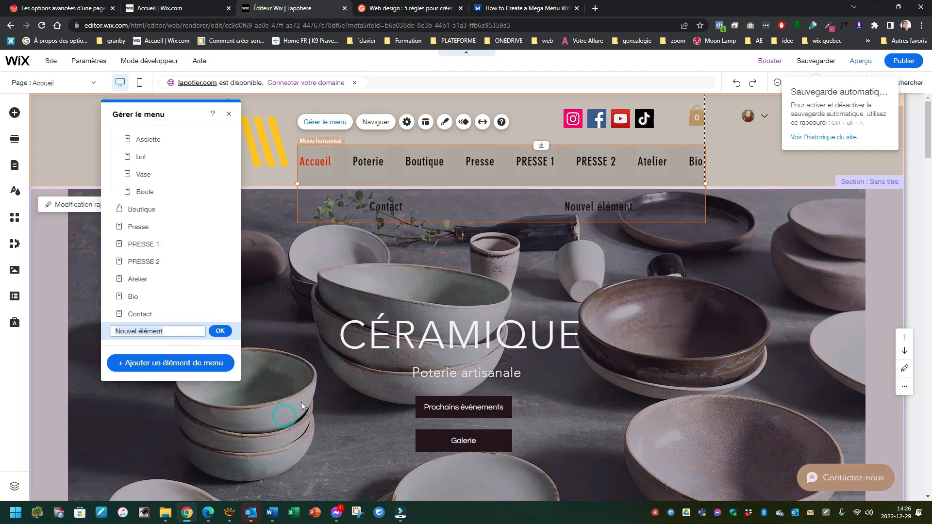
key("Caps_Lock")
type("A")
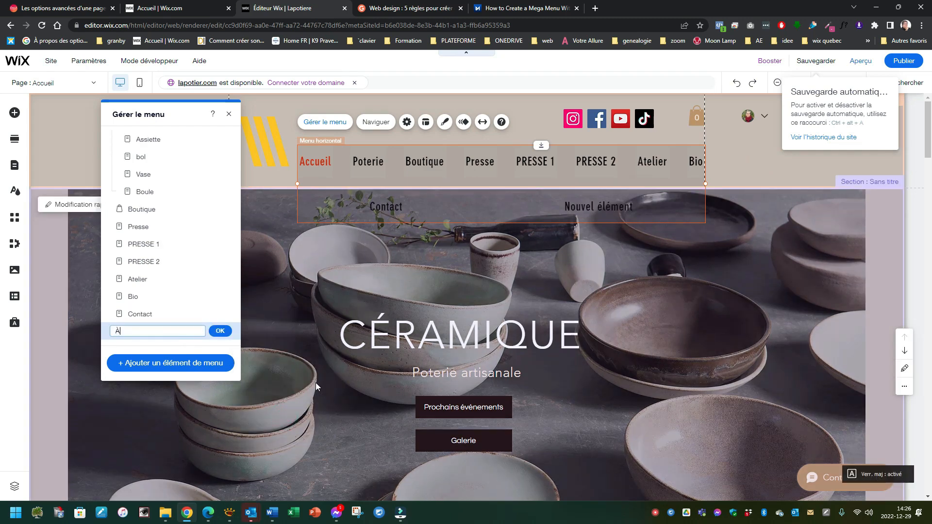
type(" propos")
key("Return")
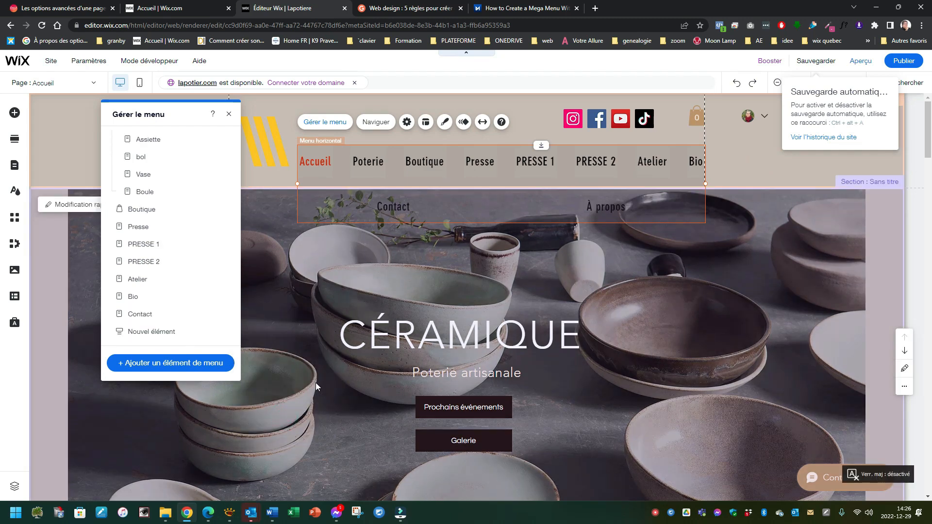
left_click_drag(142, 332, 155, 221)
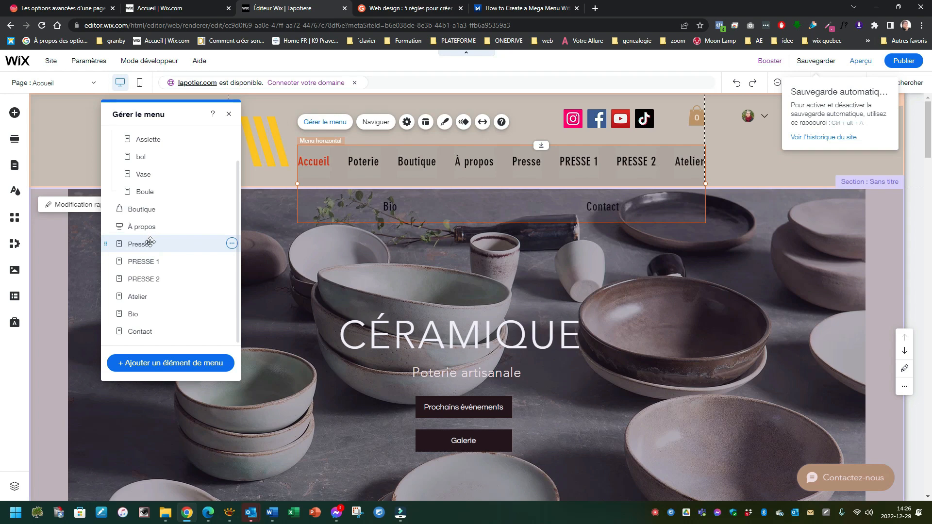
Nest Presse under À propos, with PRESSE 1 and PRESSE 2 as second-level items under Presse.
left_click(233, 243)
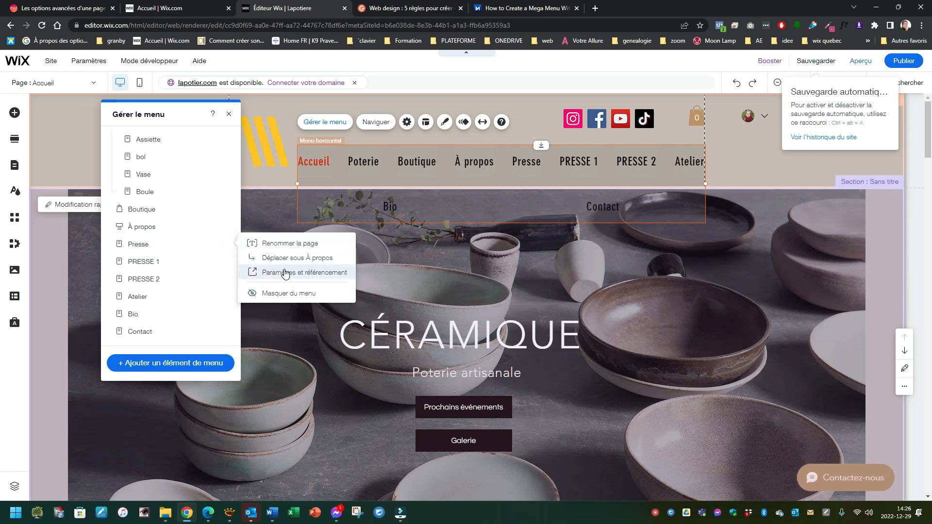
left_click(286, 258)
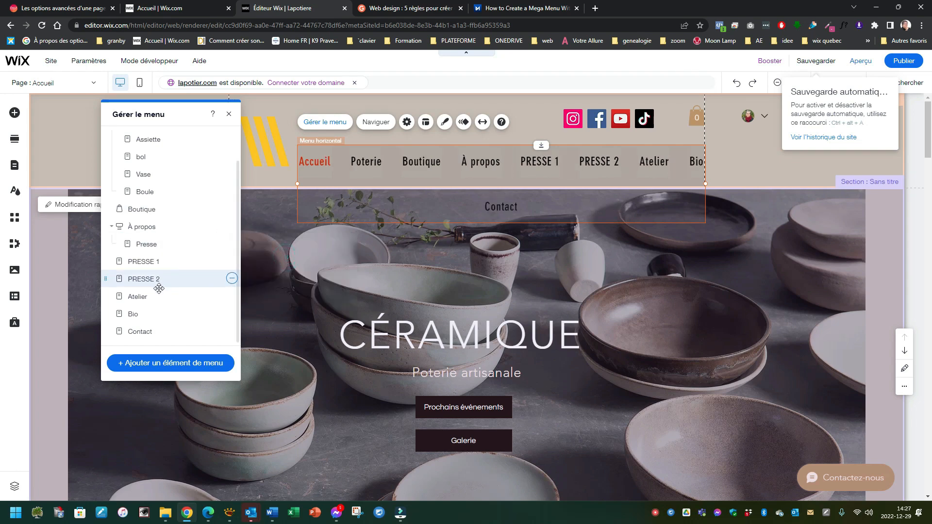
left_click(232, 261)
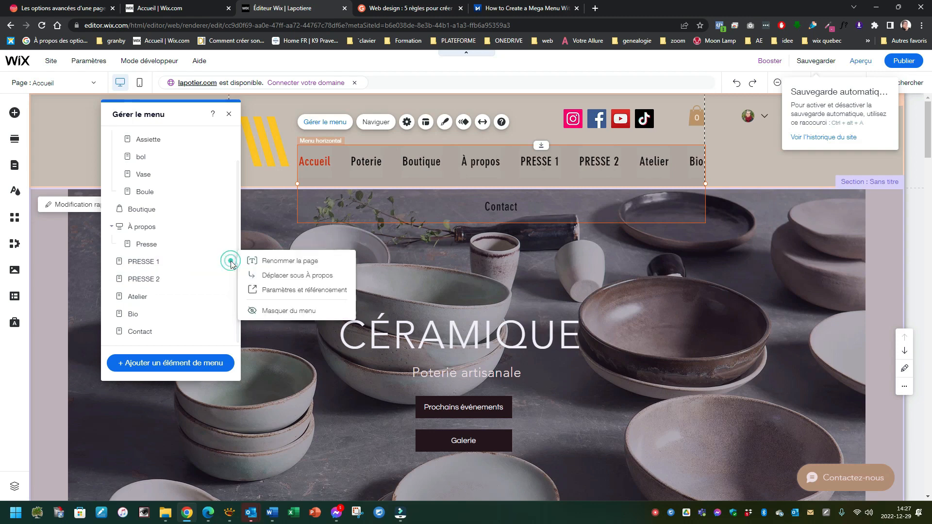
left_click(286, 277)
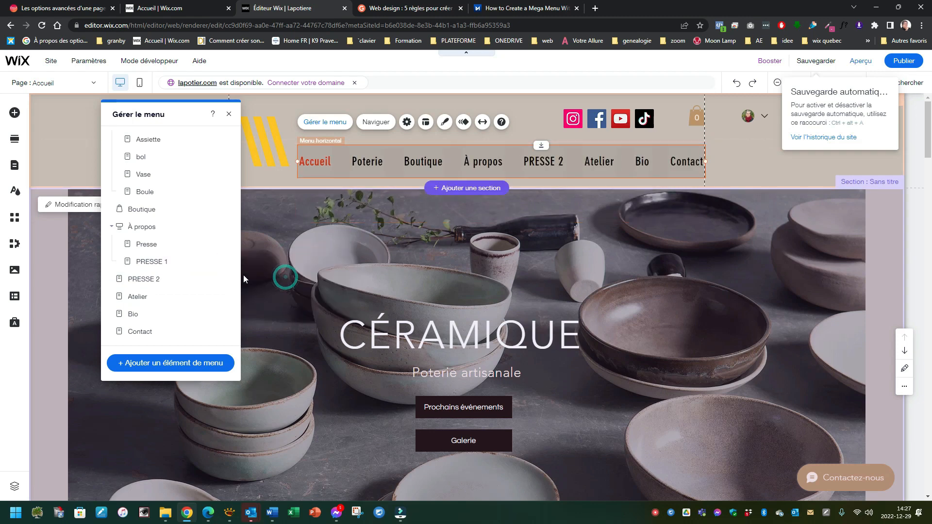
left_click(230, 261)
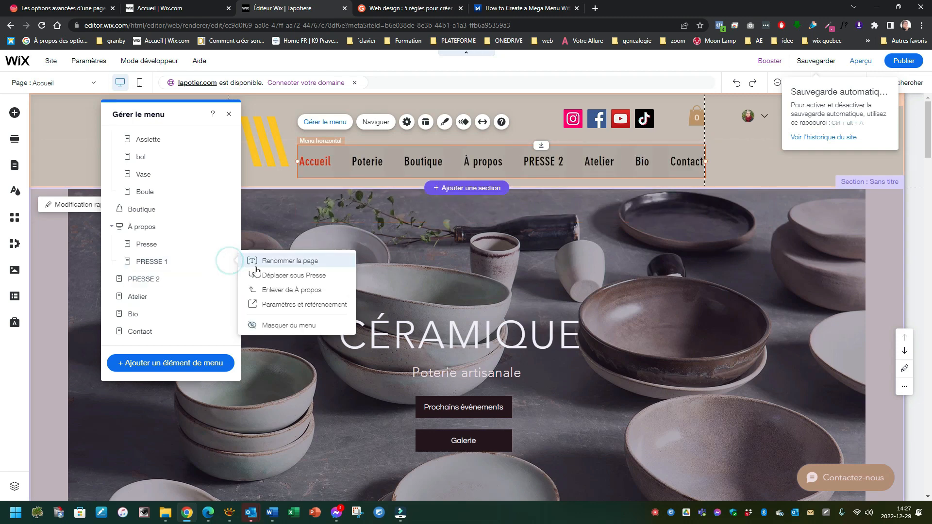
left_click(271, 277)
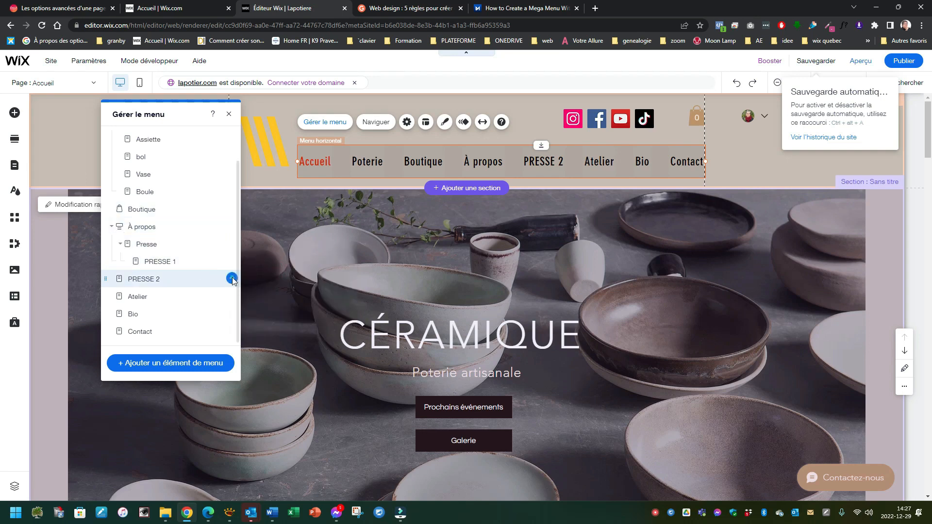
left_click(232, 278)
left_click(262, 293)
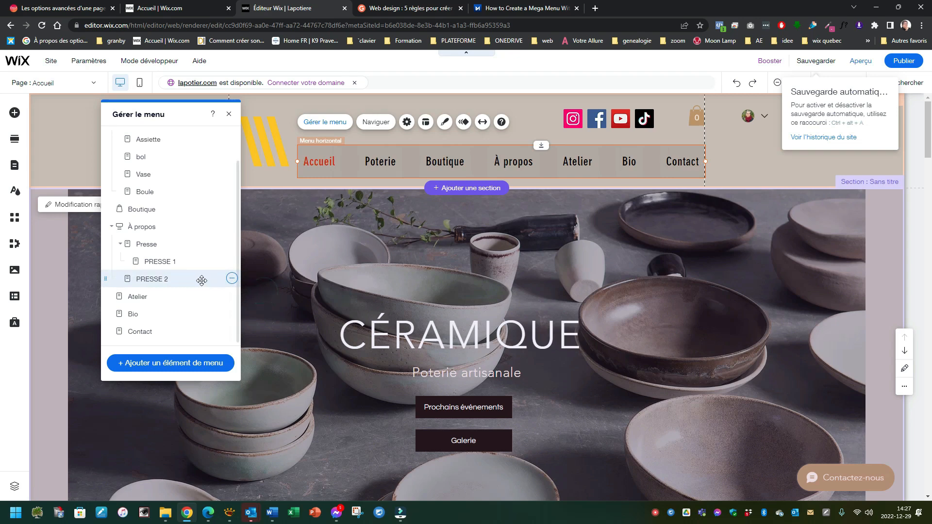
left_click(232, 278)
left_click(266, 292)
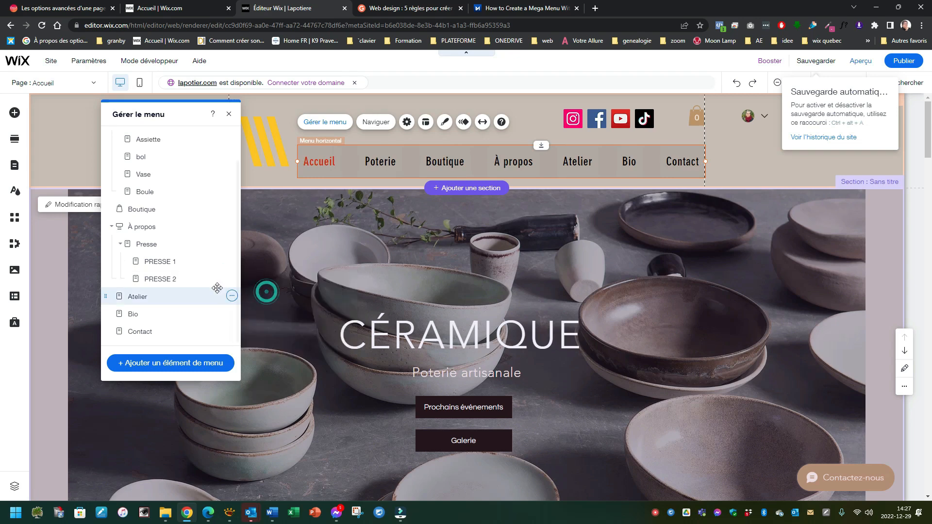
Nest the Atelier and Bio pages under À propos and close the menu manager.
left_click(158, 297)
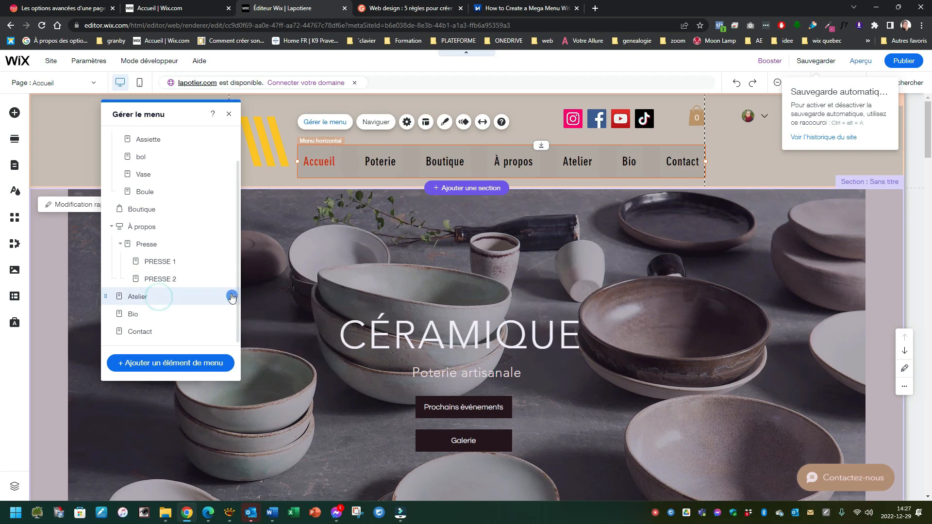
left_click(232, 297)
left_click(266, 308)
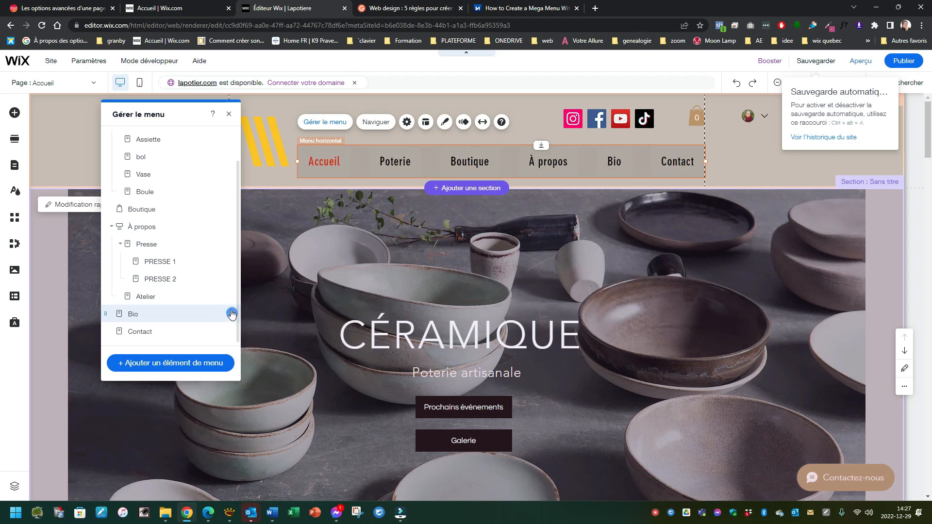
left_click(232, 313)
left_click(265, 326)
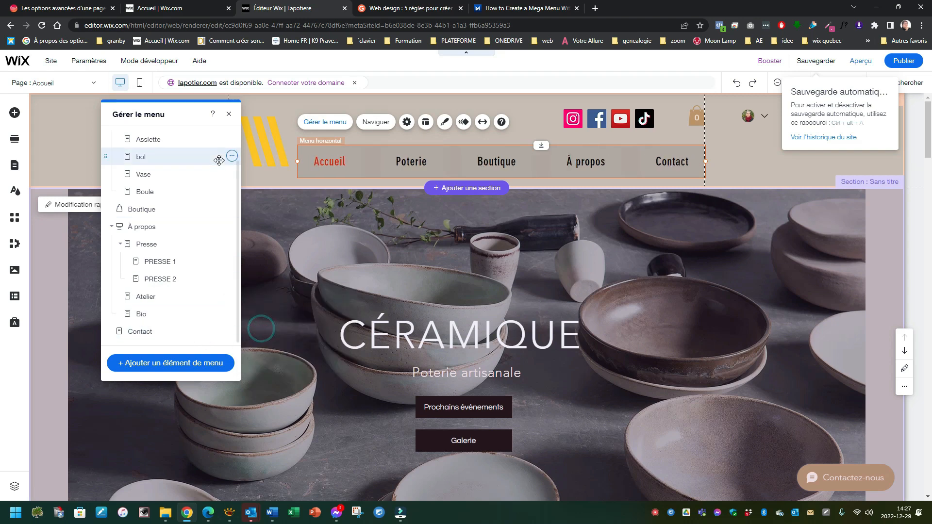
left_click(229, 114)
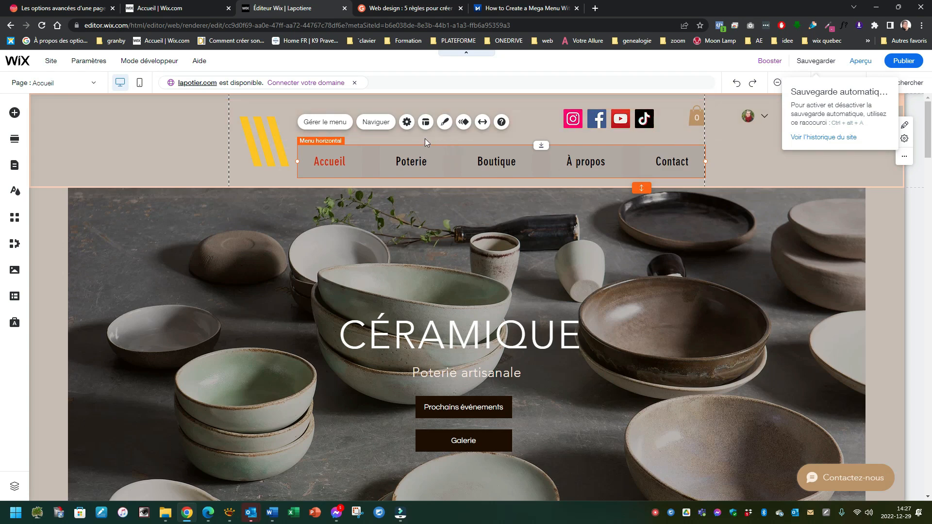
Check the menu's advanced settings, and preview the Poterie, À propos and Presse submenus on the site.
left_click(406, 123)
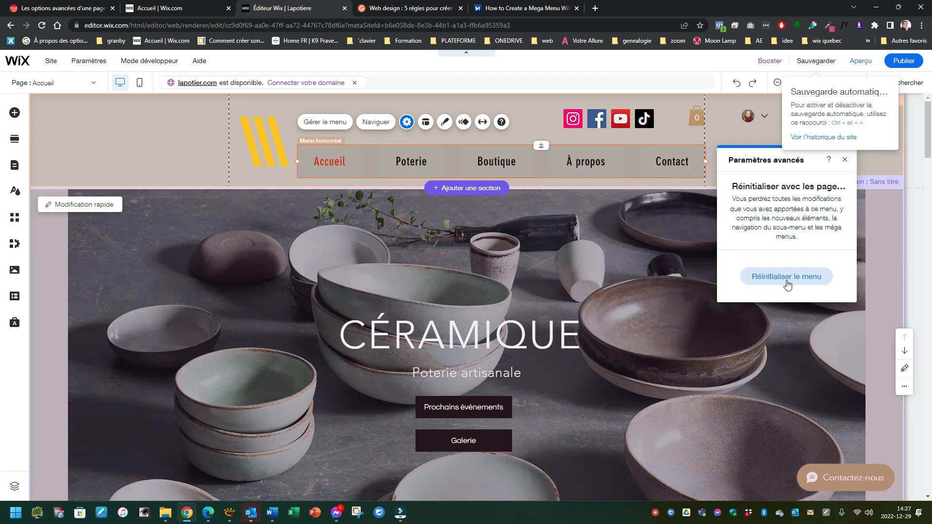
left_click(538, 121)
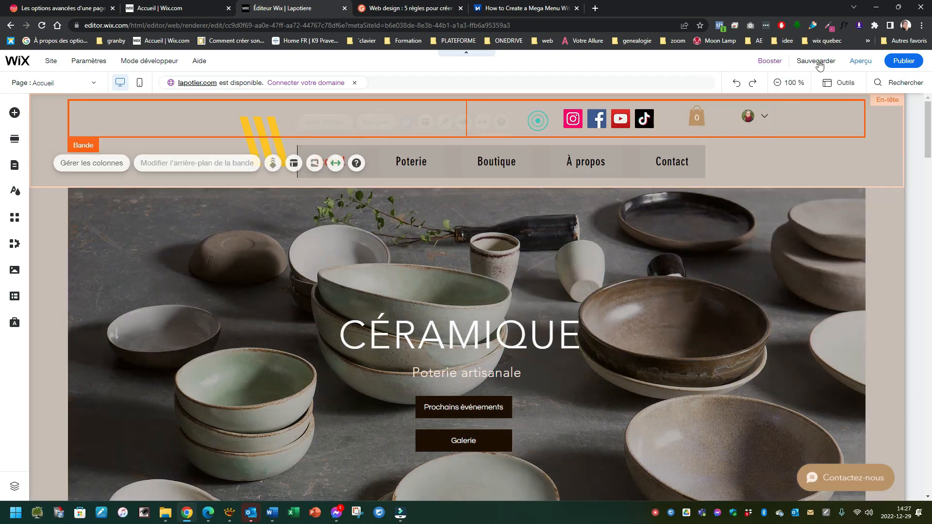
left_click(860, 64)
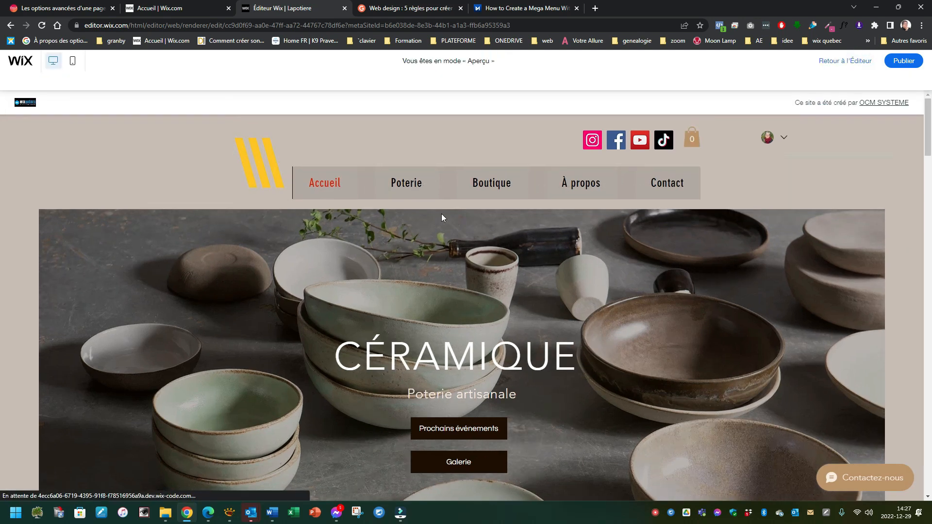
mouse_move(409, 182)
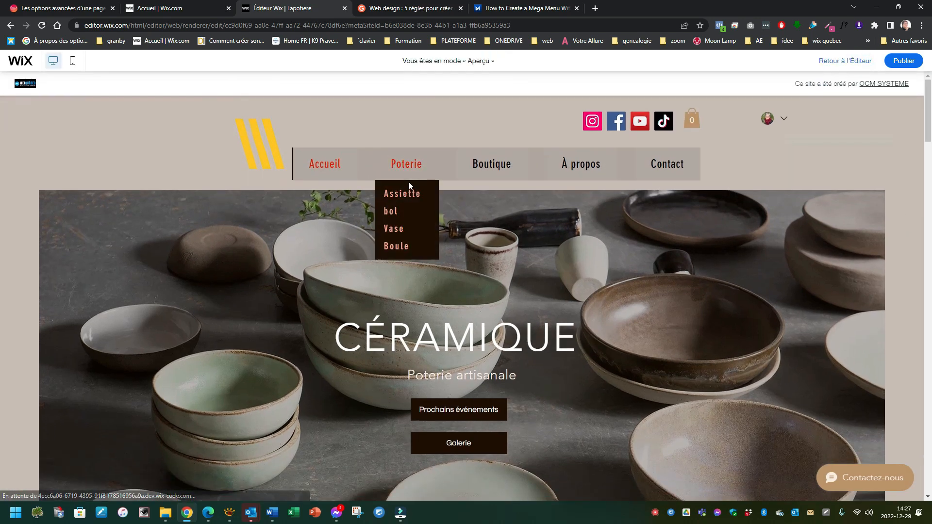
mouse_move(586, 170)
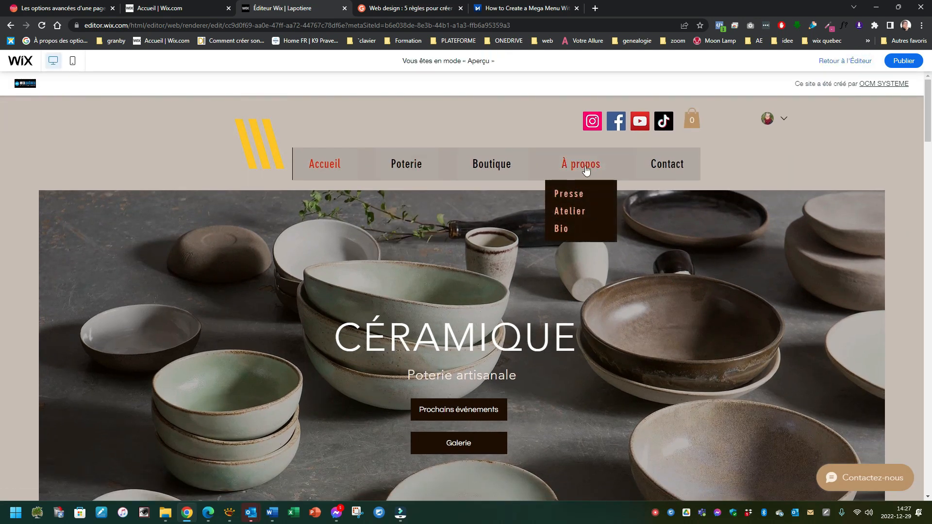
mouse_move(573, 195)
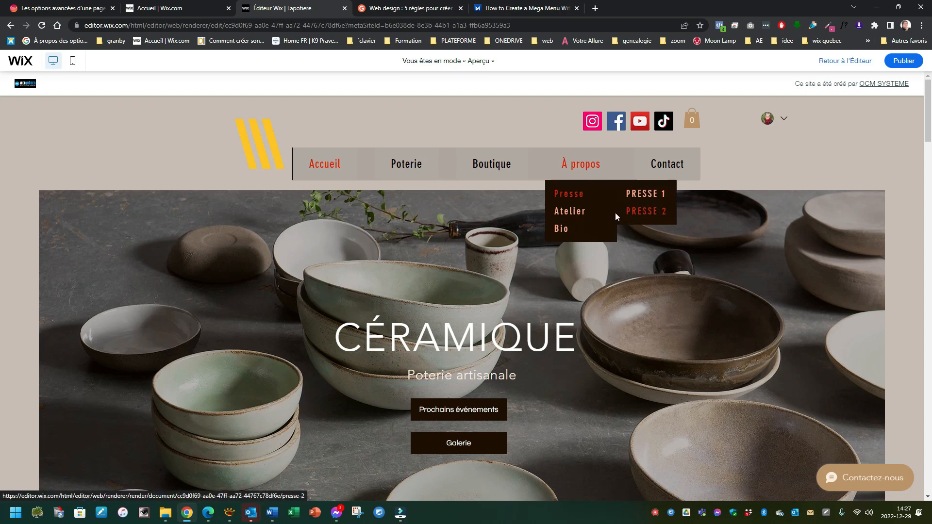
left_click(849, 60)
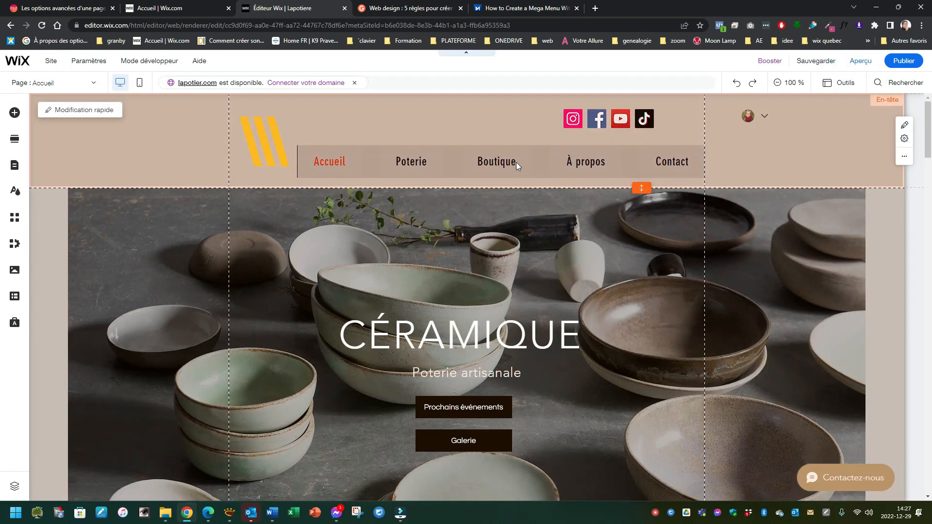
In the header menu's layout settings, set the submenus to open as Colonnes.
left_click(352, 148)
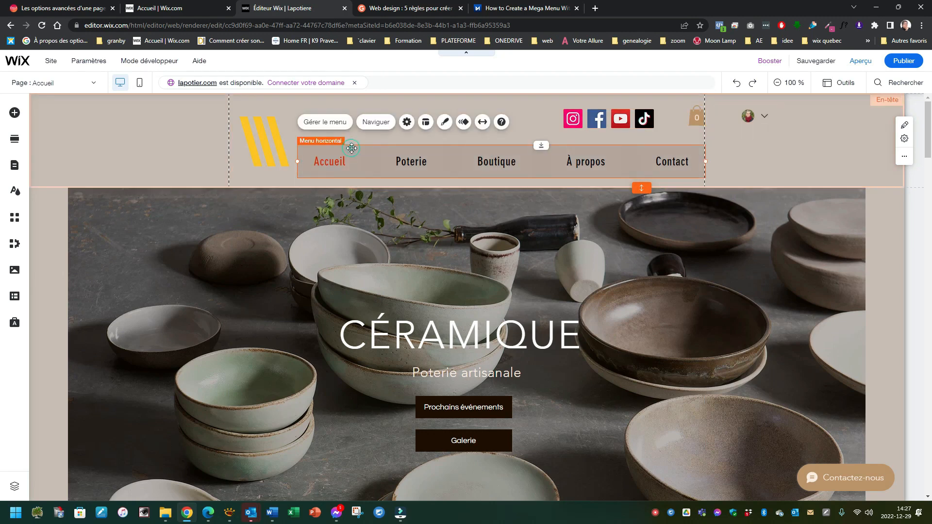
left_click(426, 122)
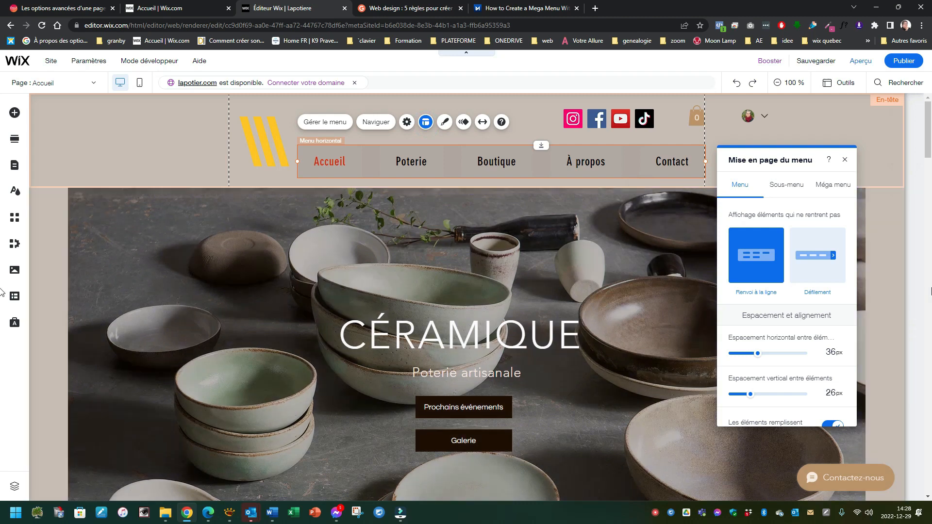
left_click(784, 185)
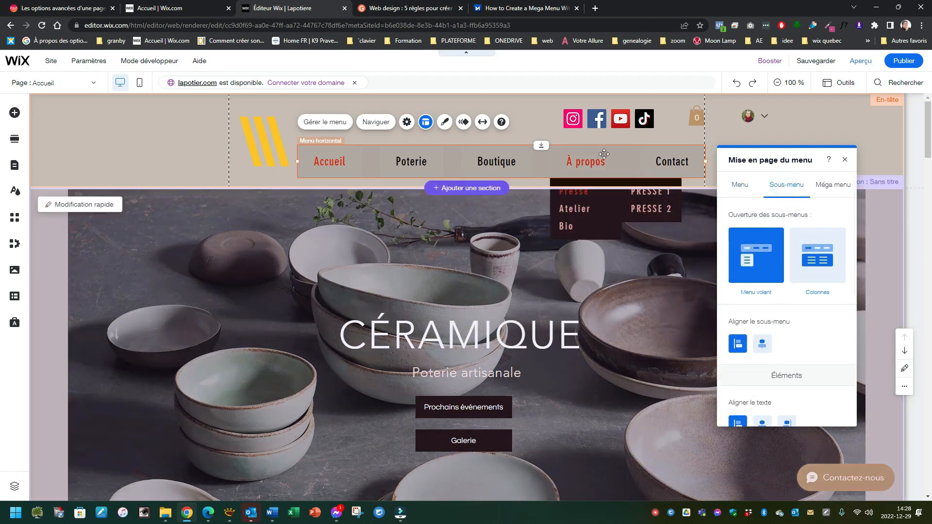
left_click(801, 260)
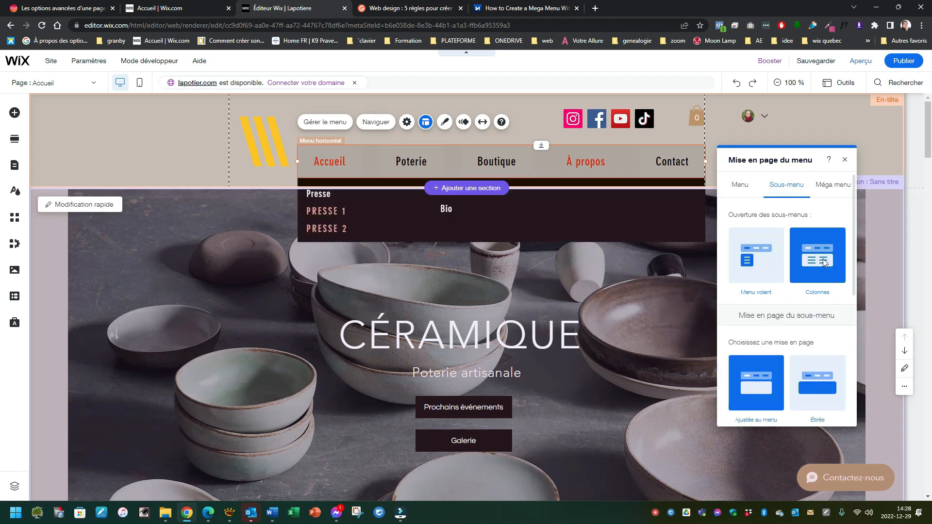
left_click(759, 262)
left_click(825, 259)
scroll(797, 294, "down", 2)
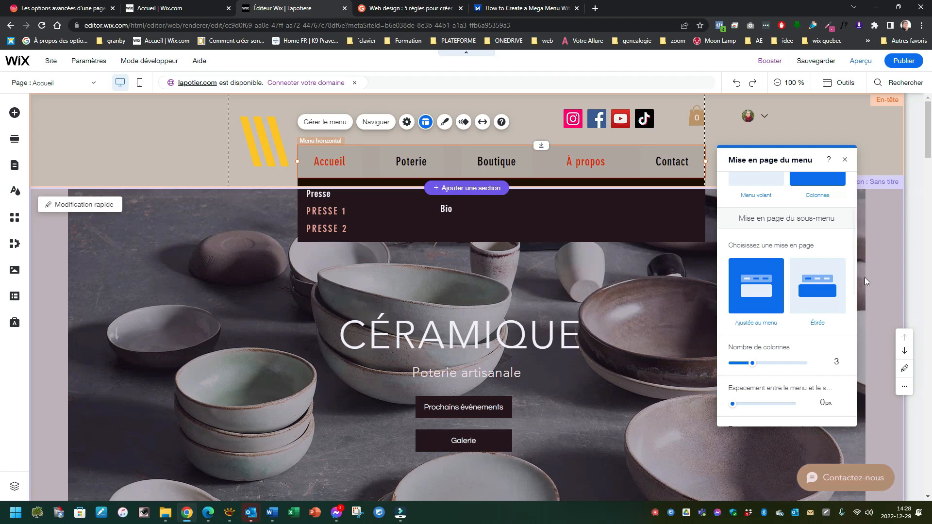
Give the column submenu the Étirée layout and set its number of columns to 2.
left_click(820, 297)
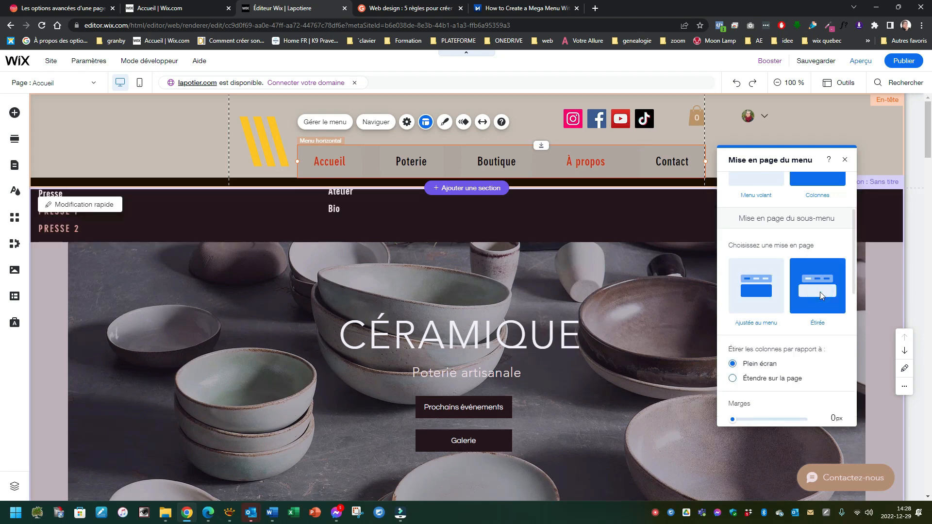
scroll(729, 398, "down", 2)
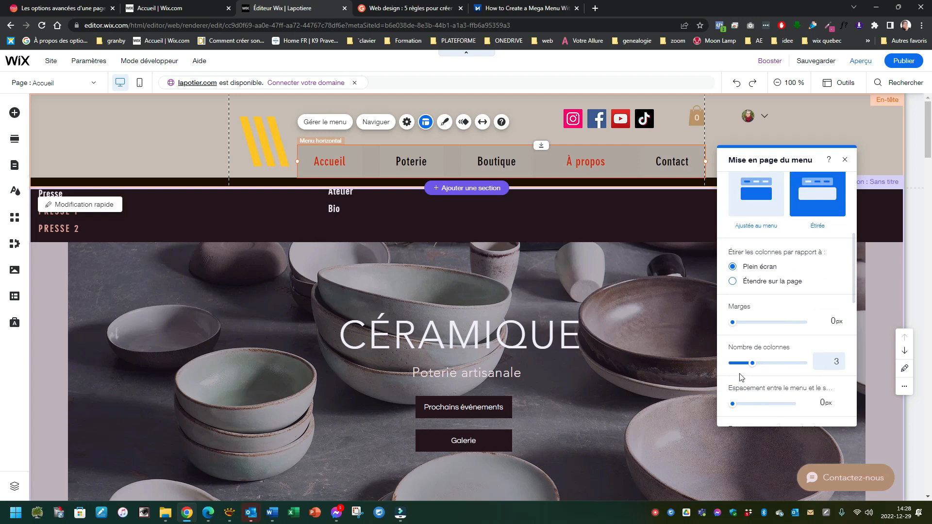
left_click_drag(750, 369, 739, 369)
Set the spacing between the menu and the submenu to 3 px, and make the submenus open as Menu volant.
scroll(779, 358, "down", 1)
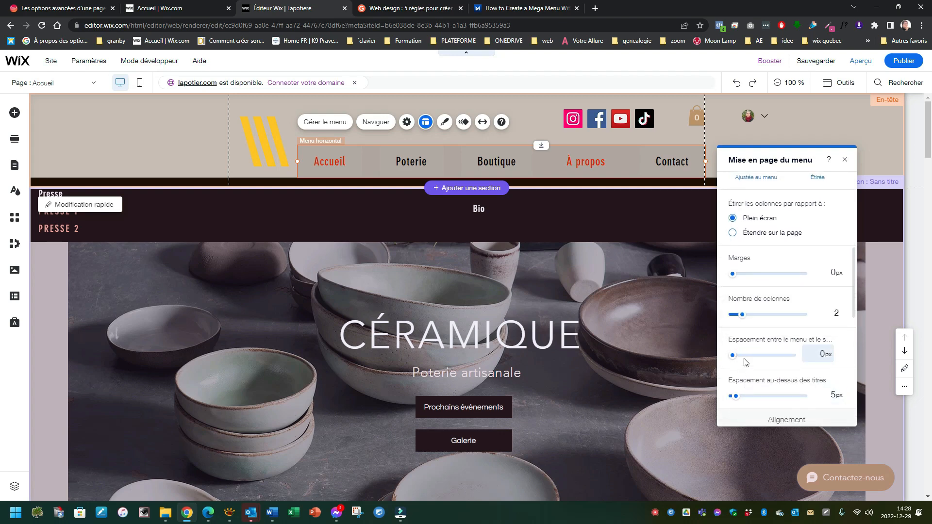
mouse_move(734, 357)
left_mouse_down()
mouse_move(759, 358)
mouse_move(722, 353)
mouse_move(733, 354)
left_mouse_up()
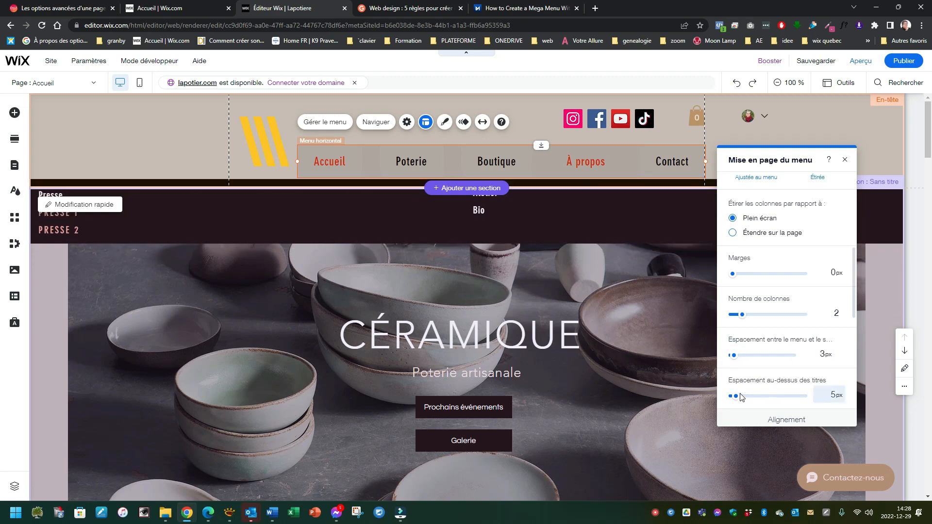
scroll(776, 398, "down", 4)
scroll(781, 381, "up", 5)
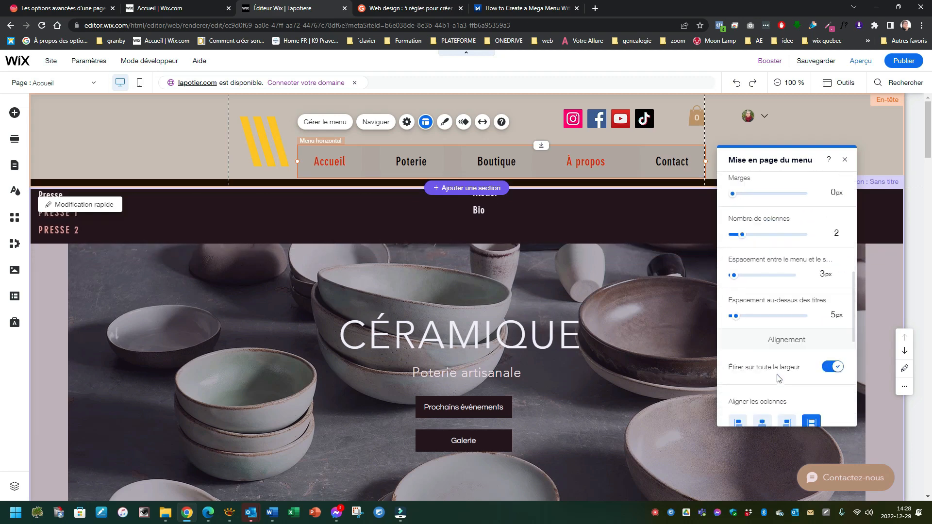
scroll(777, 362, "up", 2)
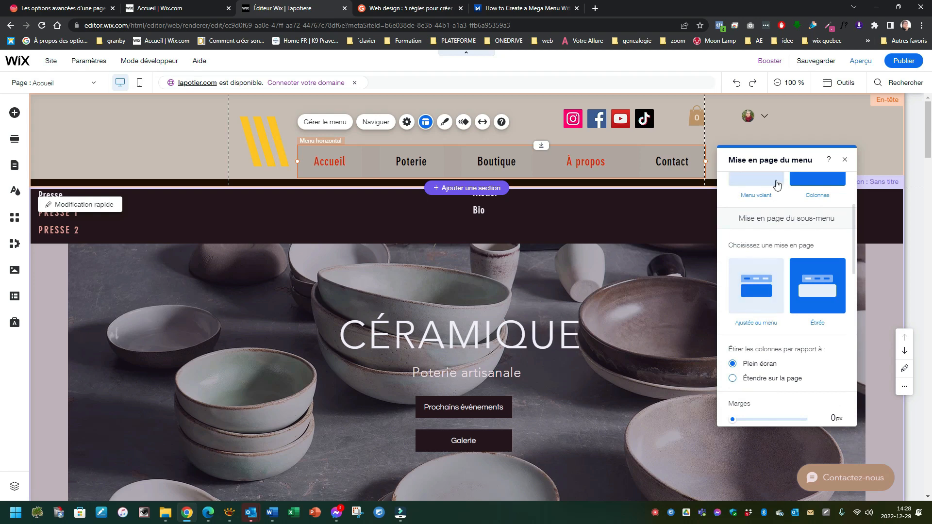
scroll(743, 209, "up", 2)
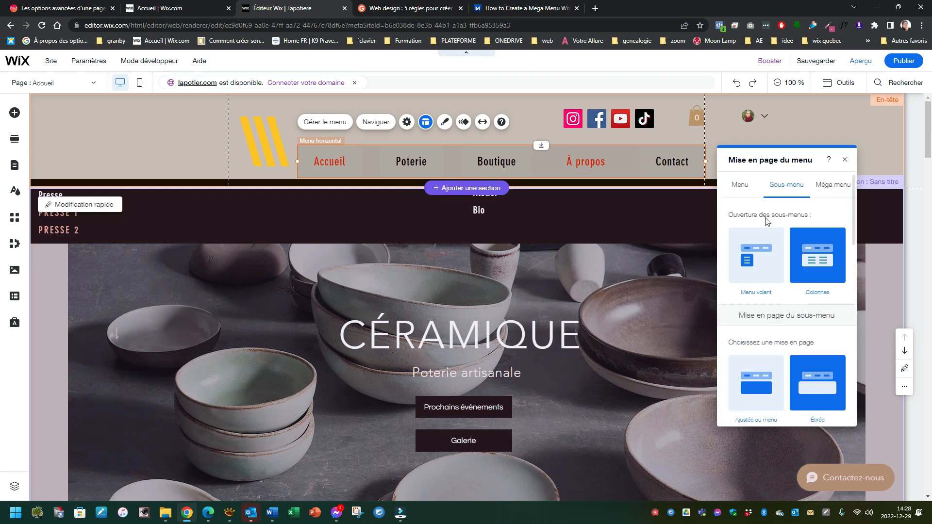
left_click(760, 260)
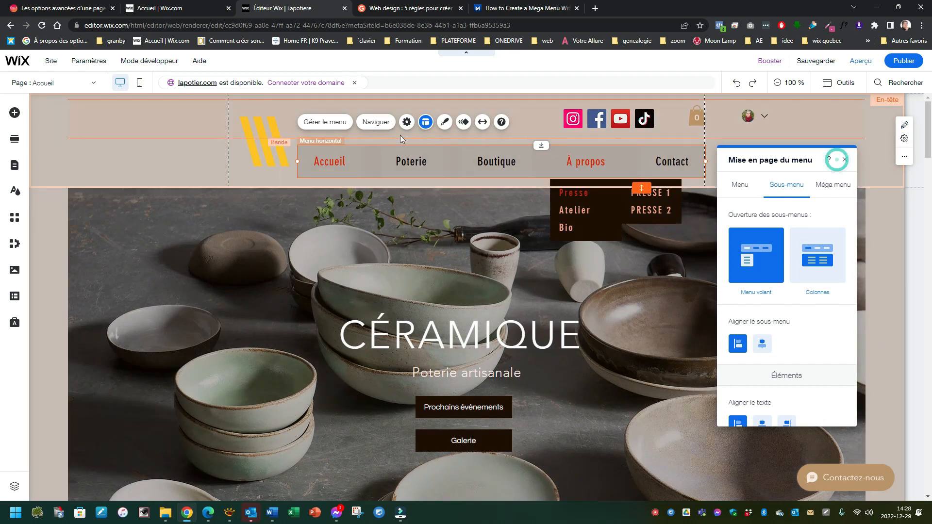
Open the header menu's design customization and look through the options for Conteneur du sous-menu and Éléments du sous-menu.
left_click(446, 124)
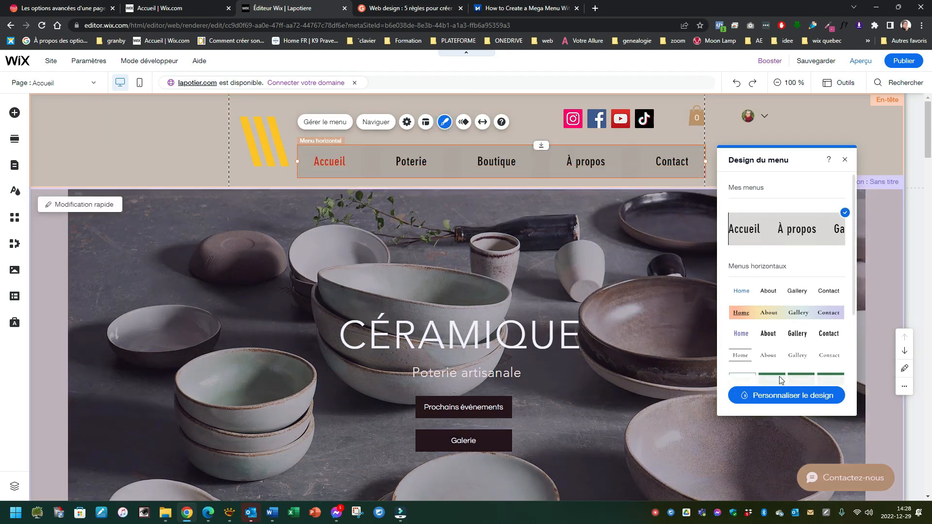
left_click(806, 401)
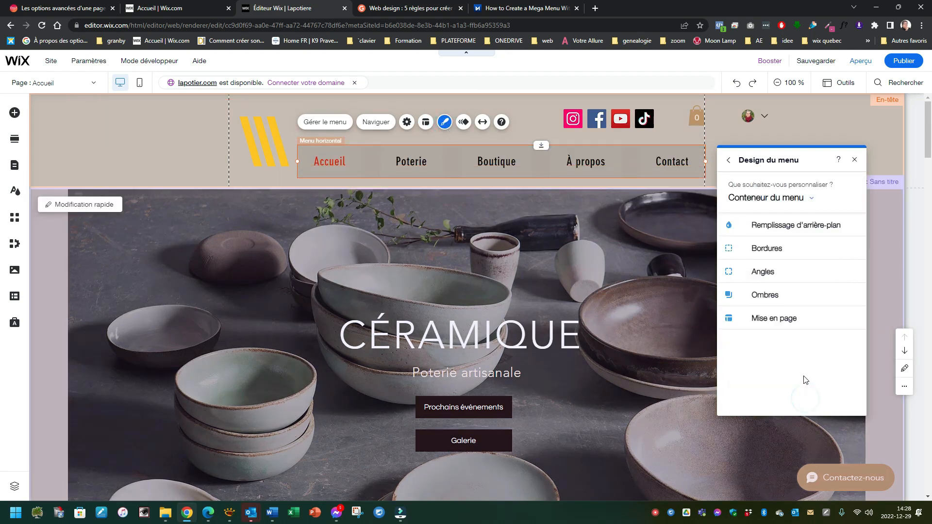
left_click(754, 204)
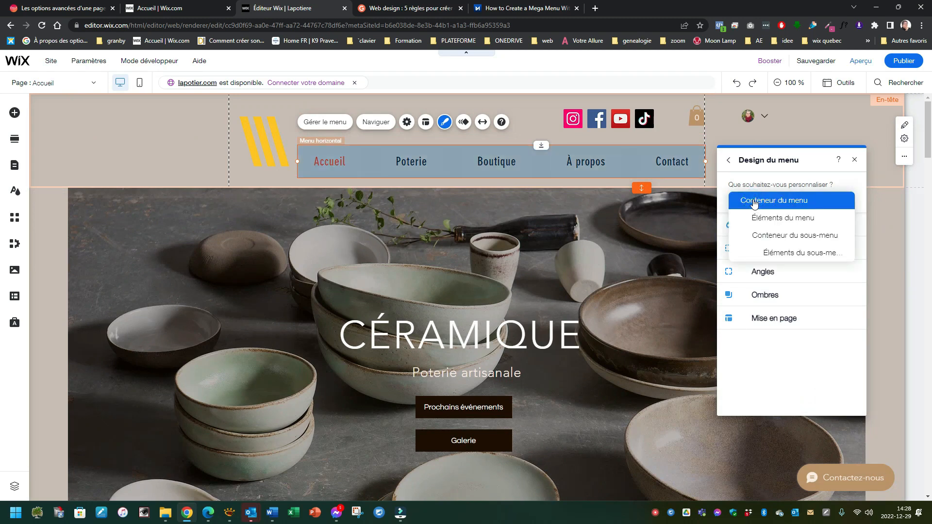
left_click(799, 241)
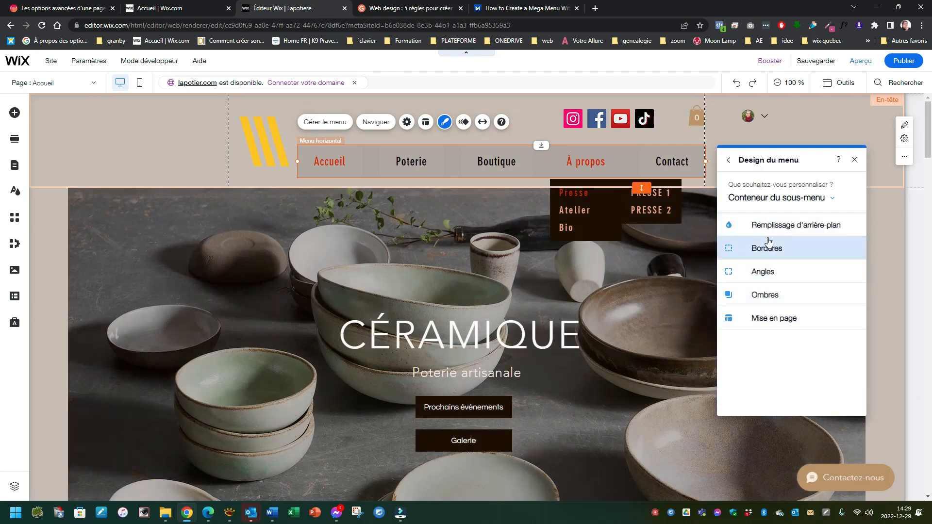
left_click(776, 199)
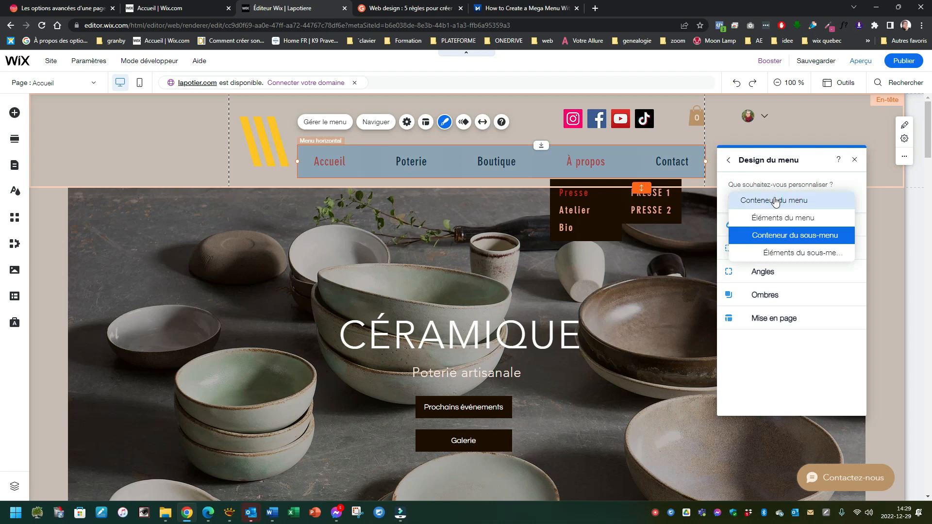
left_click(812, 252)
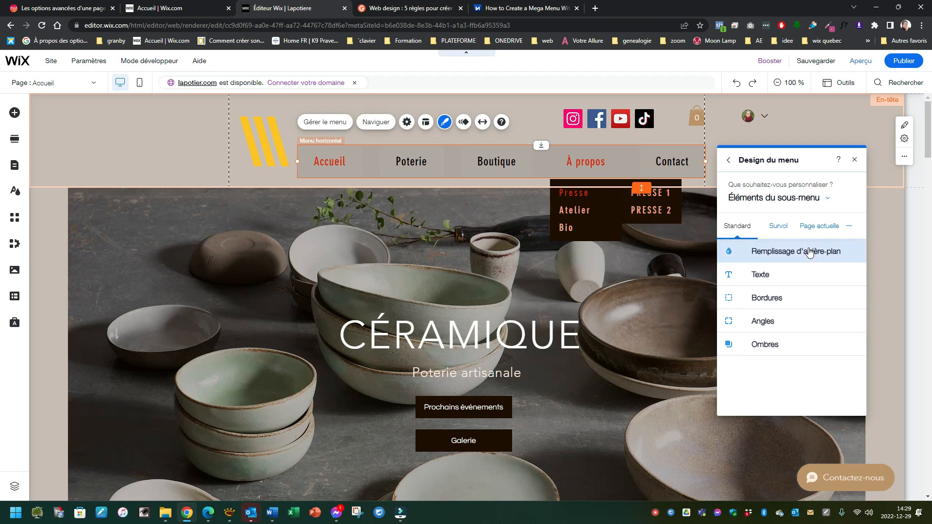
Set the standard text colour of the submenu items to the custom colour #BC9B5D and close the menu design settings.
left_click(803, 202)
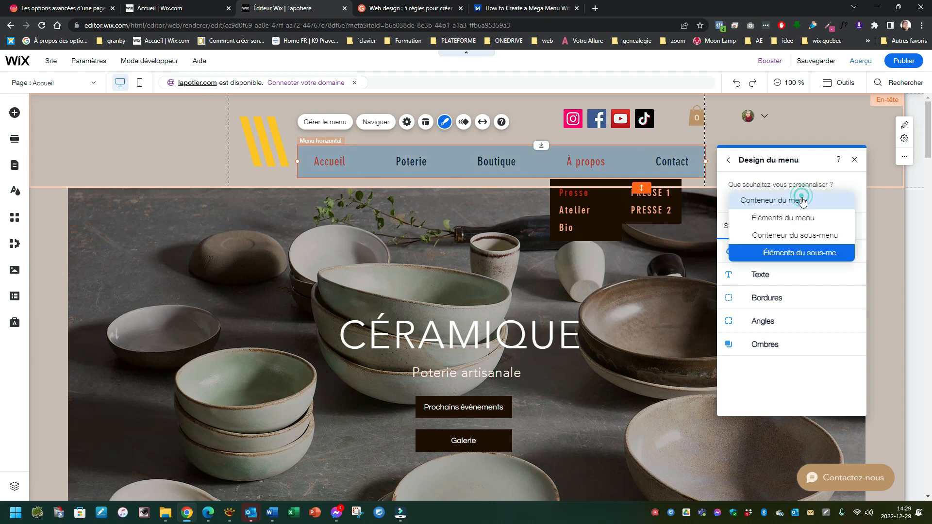
left_click(801, 254)
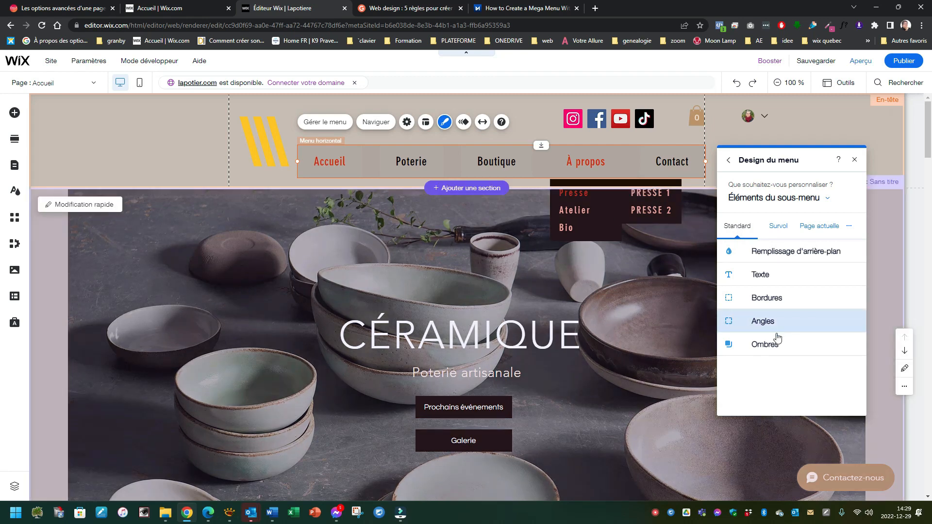
left_click(764, 274)
scroll(779, 309, "down", 3)
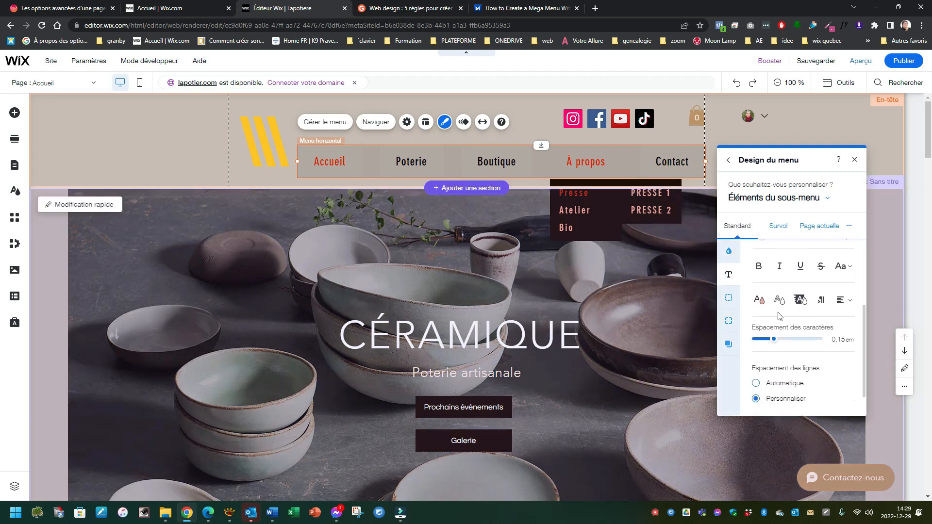
left_click(759, 281)
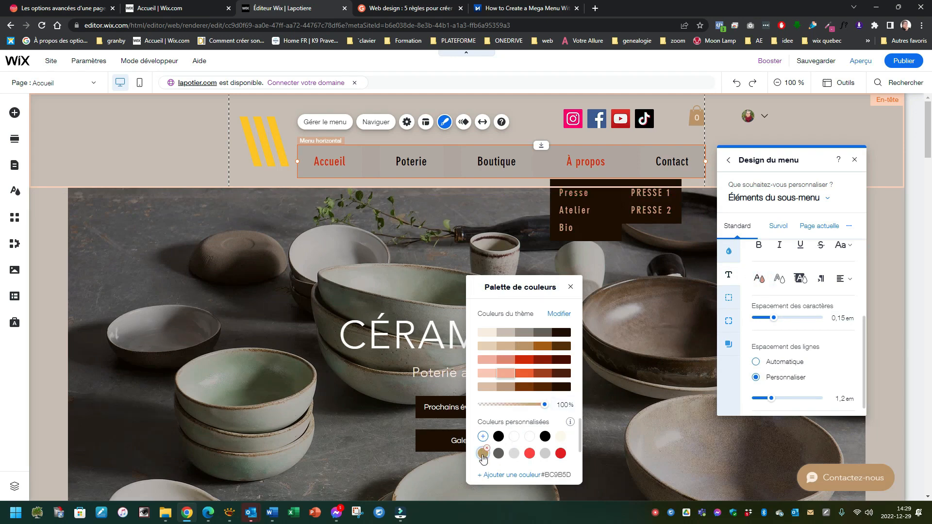
left_click(484, 453)
left_click(571, 287)
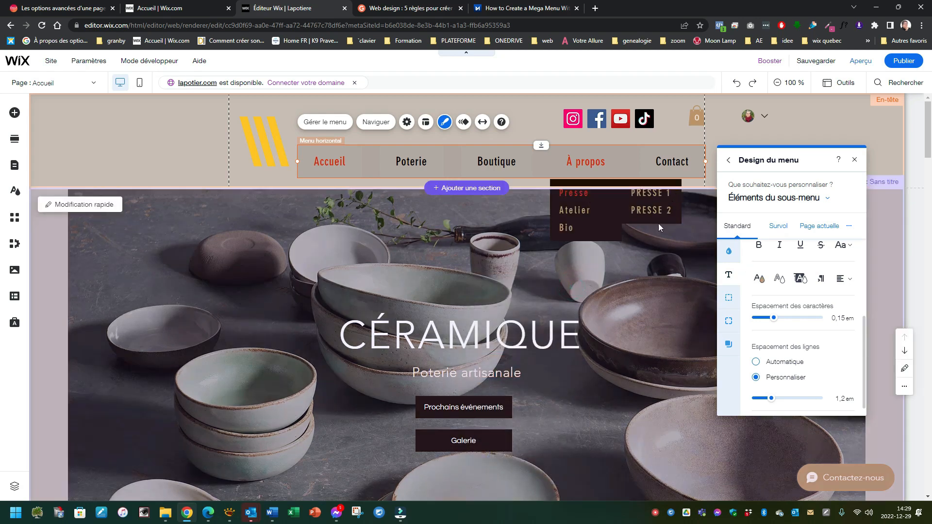
left_click(855, 160)
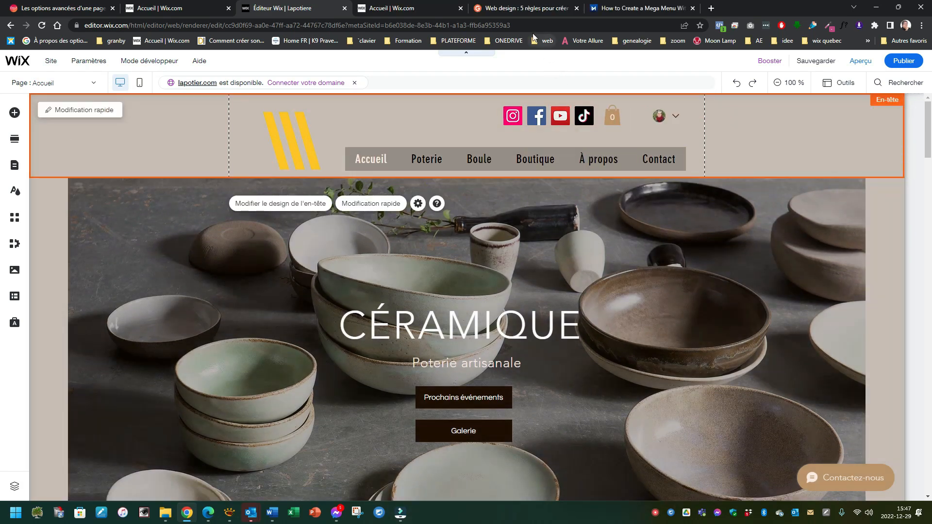
Switch to the Graphiste.com article on mega menus and examine the column-based examples in the Structurez votre navigation section.
left_click(526, 9)
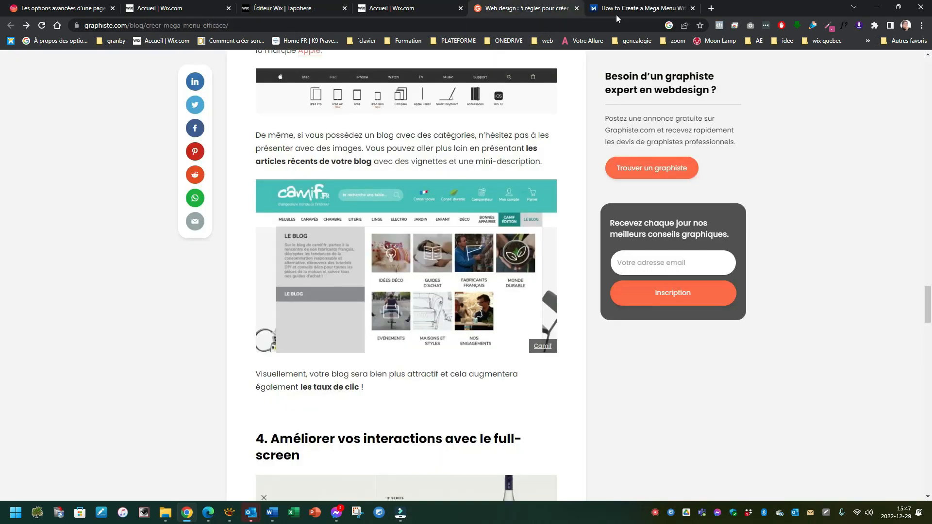
left_click(627, 8)
left_click(527, 10)
scroll(415, 182, "up", 5)
scroll(416, 182, "up", 20)
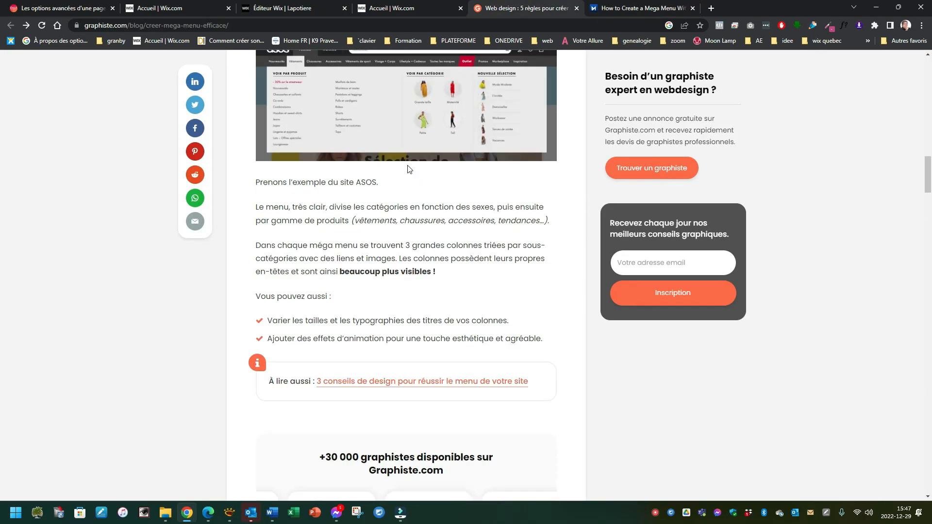
scroll(408, 169, "up", 13)
scroll(408, 169, "down", 10)
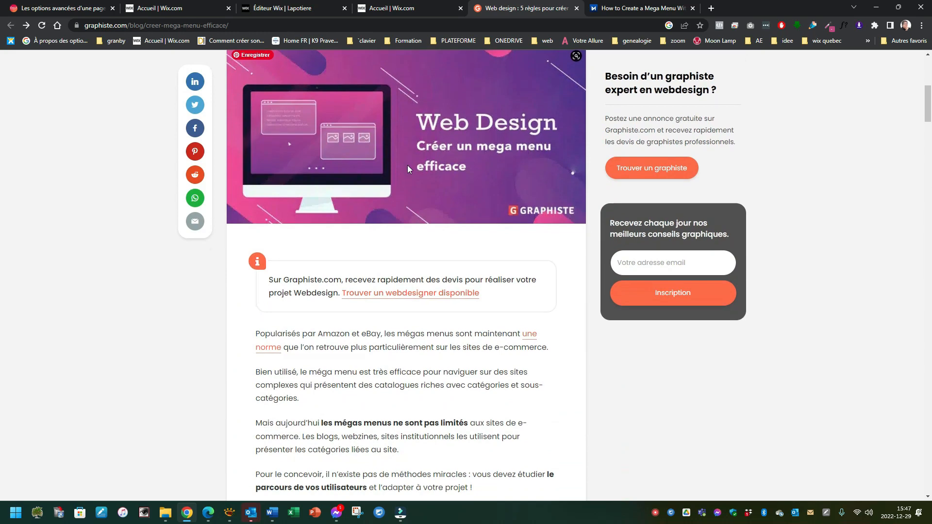
scroll(408, 169, "down", 5)
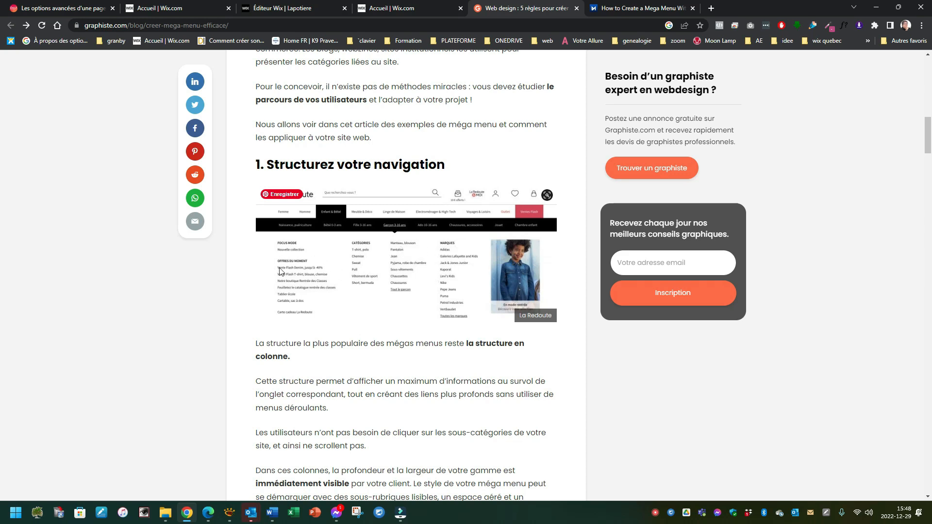
scroll(394, 275, "down", 7)
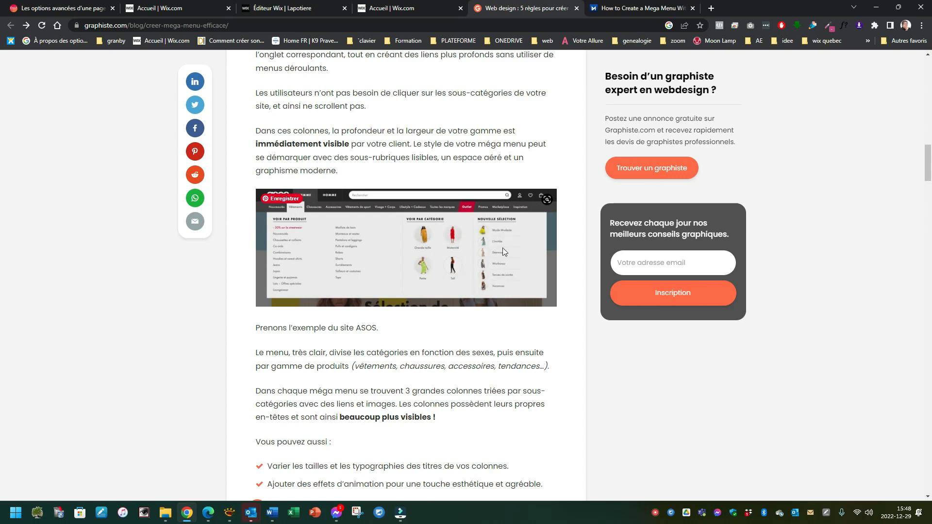
Examine the mega menu examples for boosting sales and for mixing images with text, and return to the Wix editor.
scroll(437, 249, "down", 5)
scroll(426, 251, "down", 8)
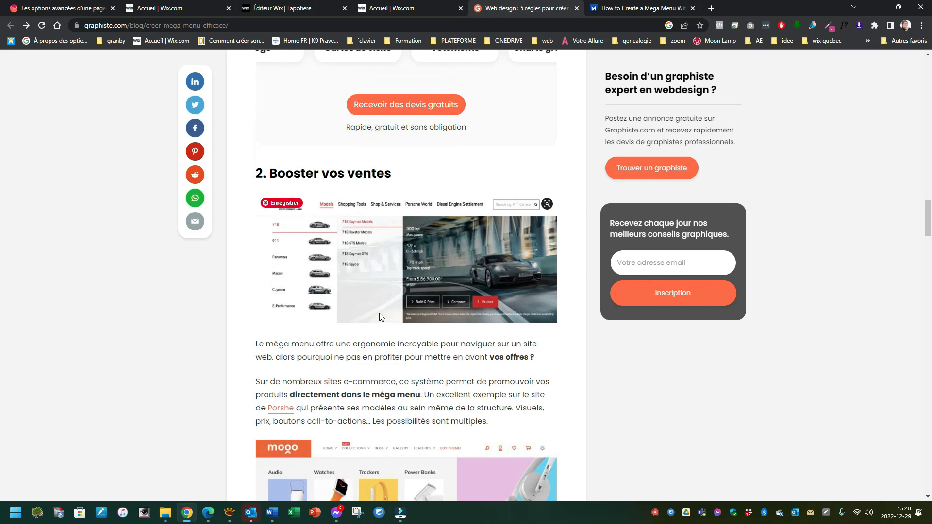
scroll(386, 248, "down", 5)
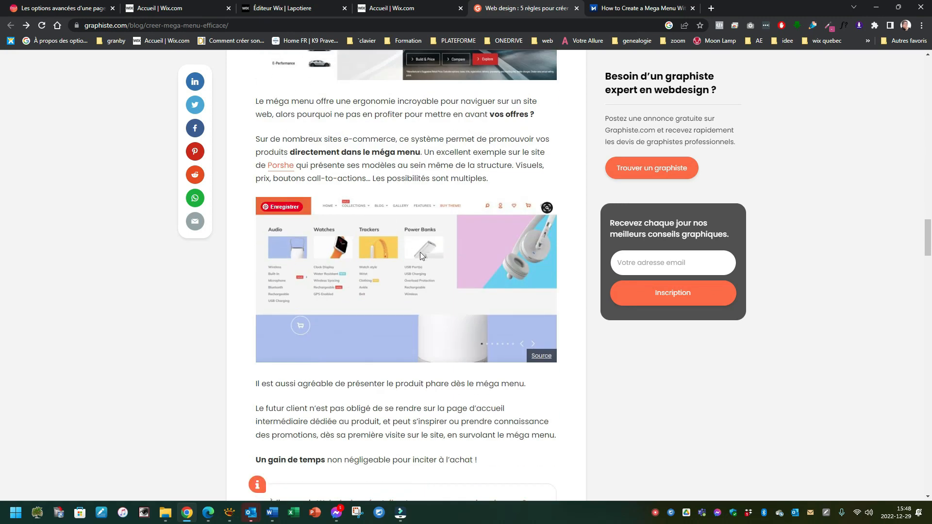
scroll(337, 242, "down", 8)
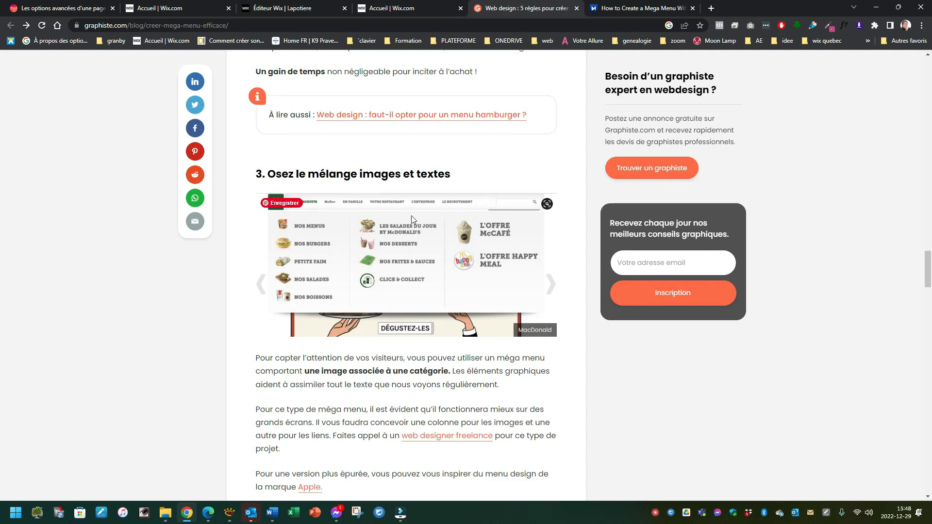
left_click(397, 10)
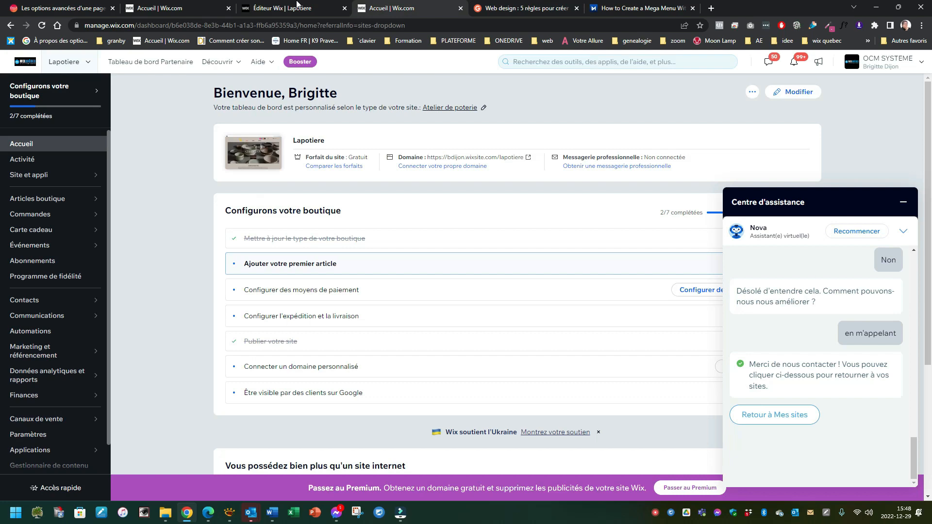
left_click(273, 9)
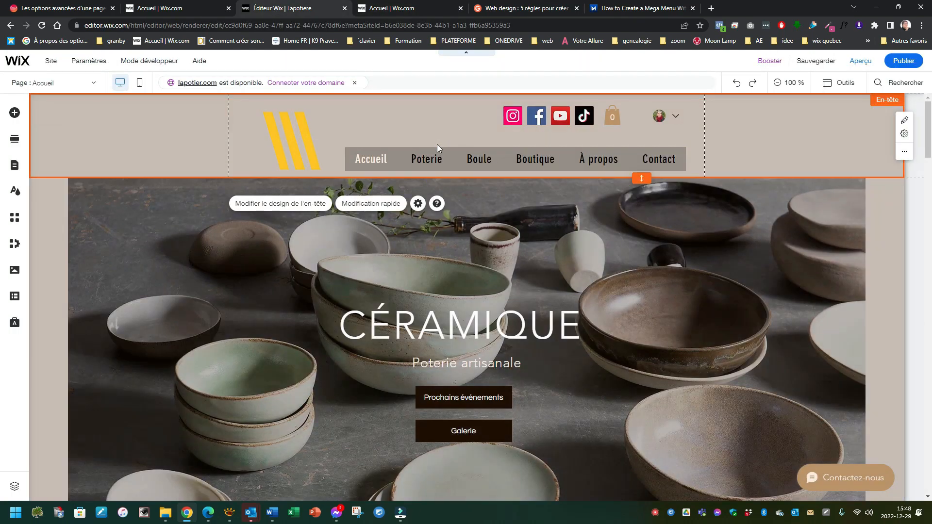
Open the advanced settings of the horizontal header menu and read the menu reset option.
left_click(434, 152)
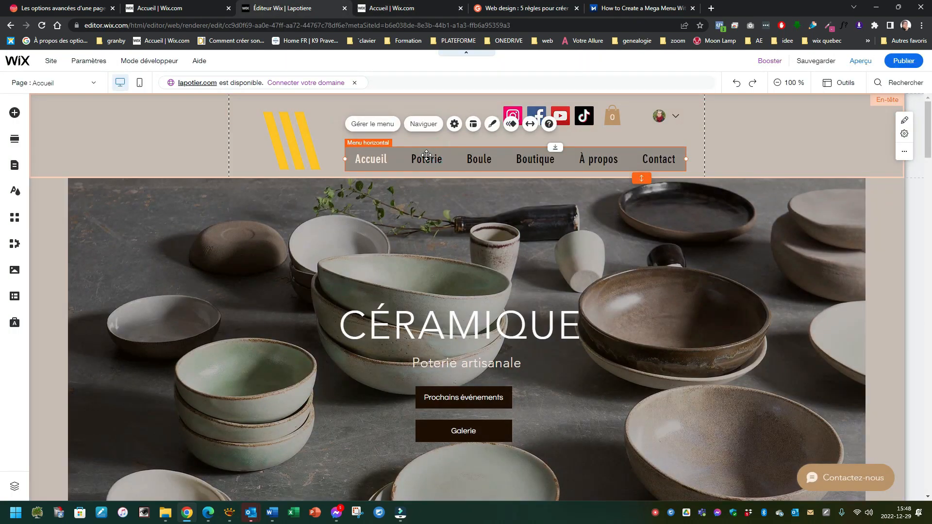
left_click(455, 125)
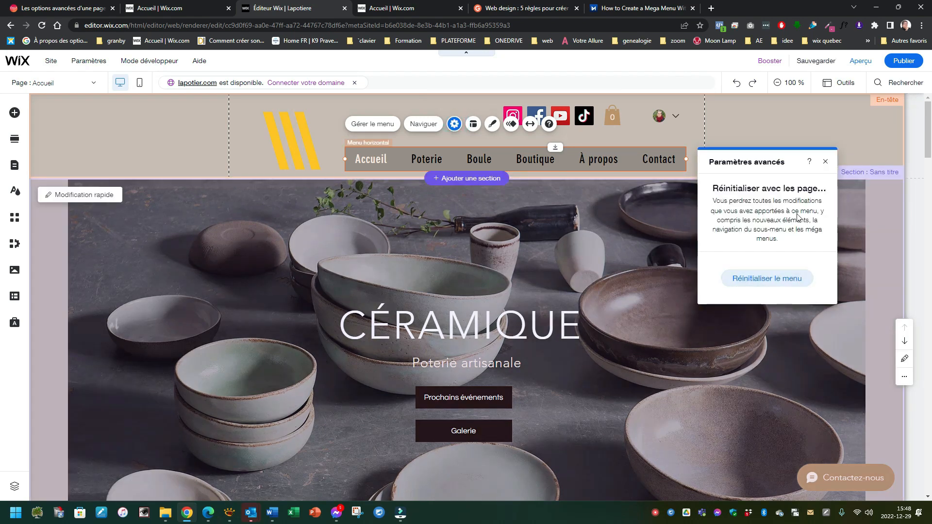
left_click(773, 163)
left_click(529, 242)
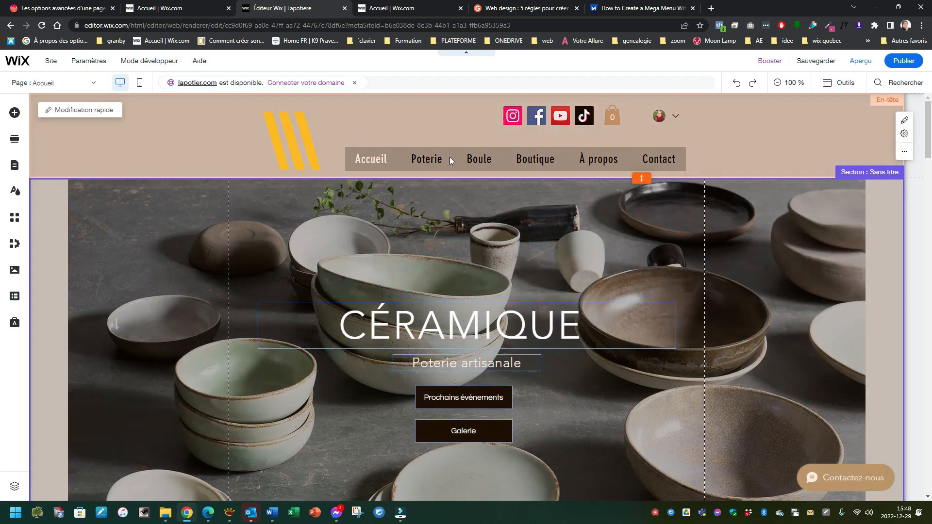
Review the header menu's items and submenus and compare them with the site's page list.
left_click(502, 153)
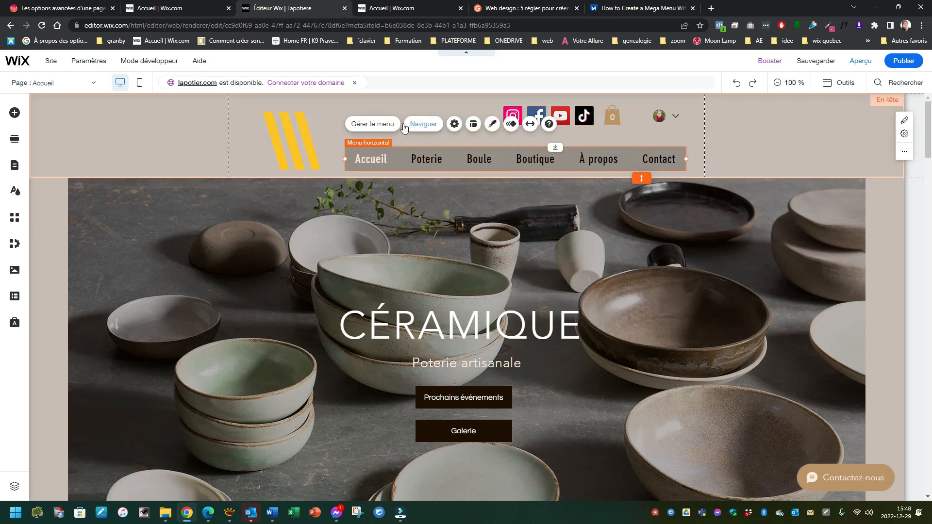
left_click(384, 125)
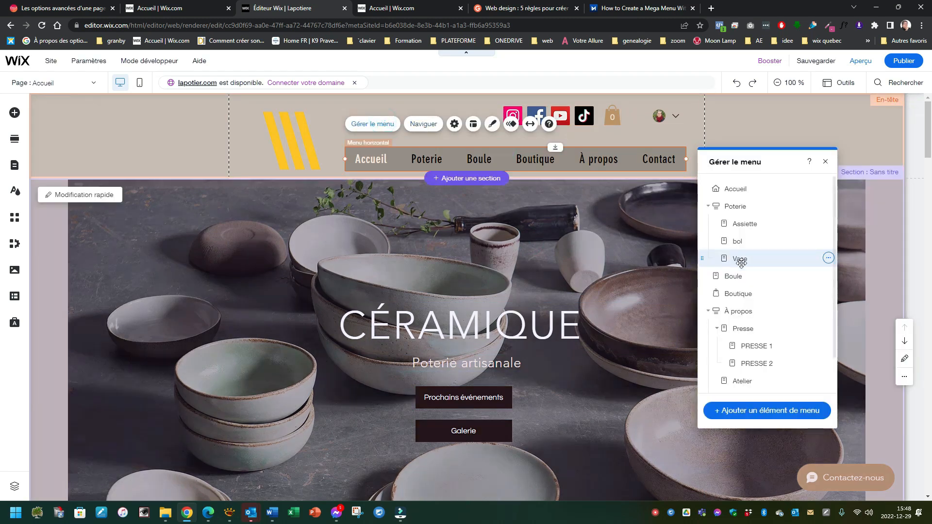
scroll(745, 271, "down", 1)
scroll(760, 295, "up", 1)
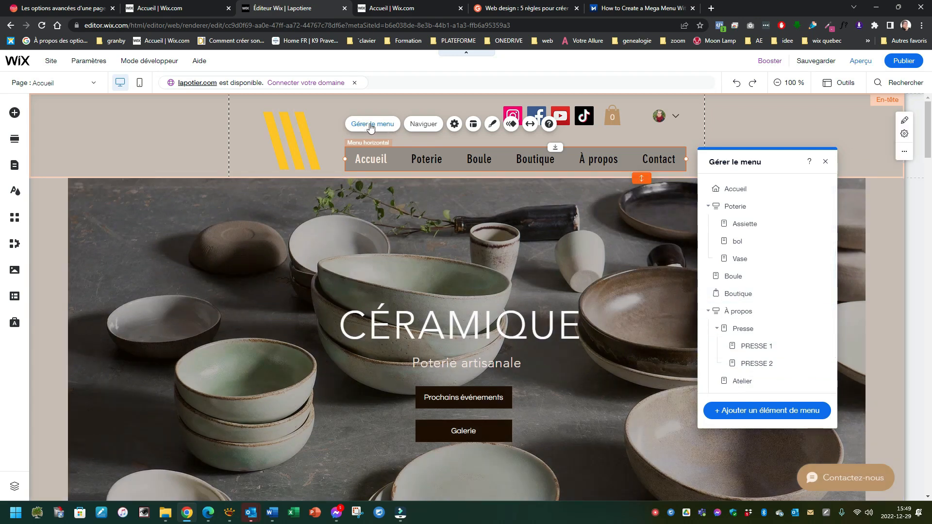
left_click(90, 141)
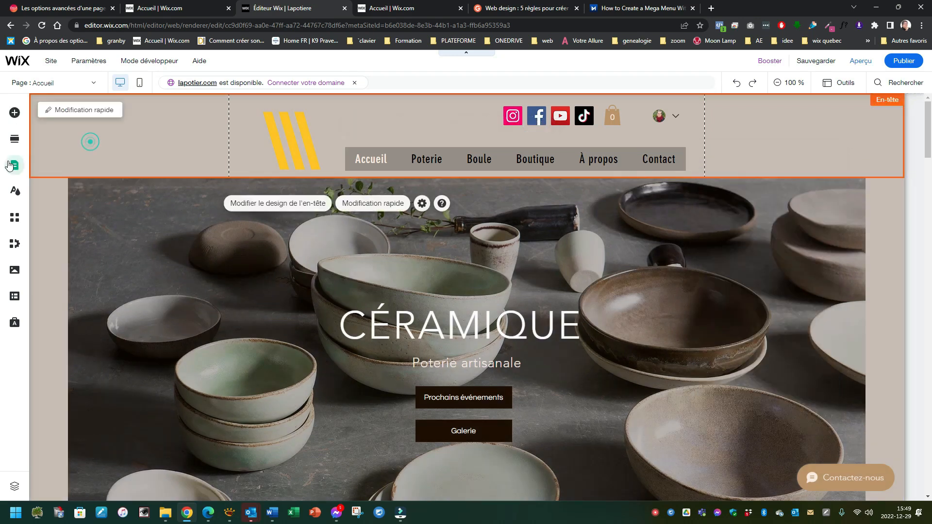
left_click(14, 165)
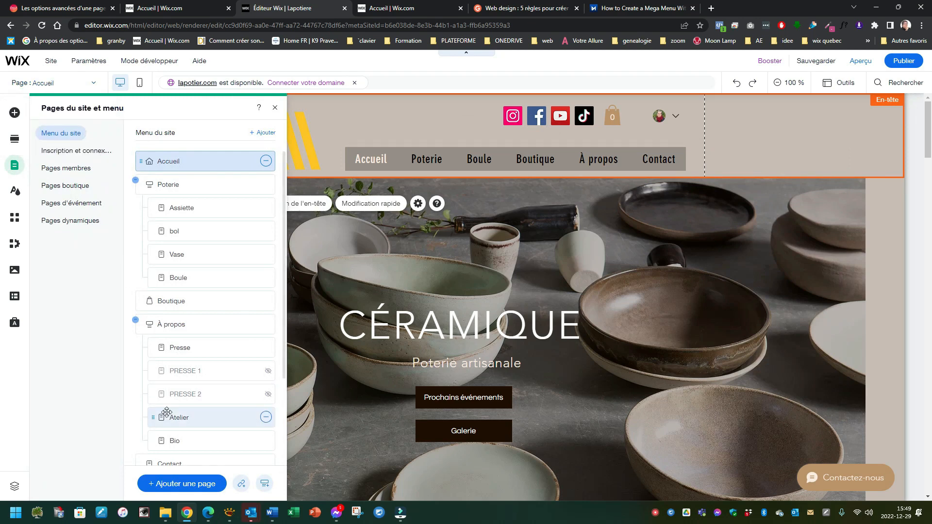
Add a Méga menu item named "megamenu" to the horizontal header menu.
left_click(386, 163)
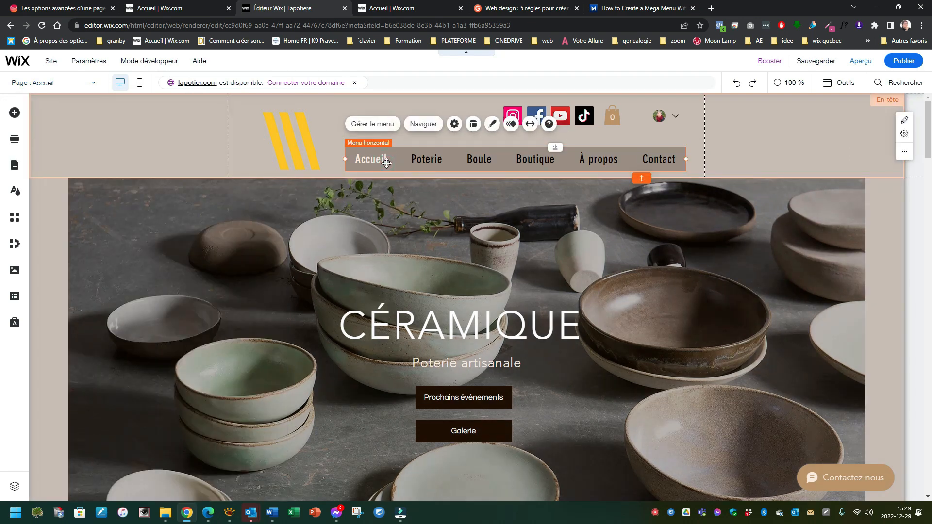
left_click(387, 125)
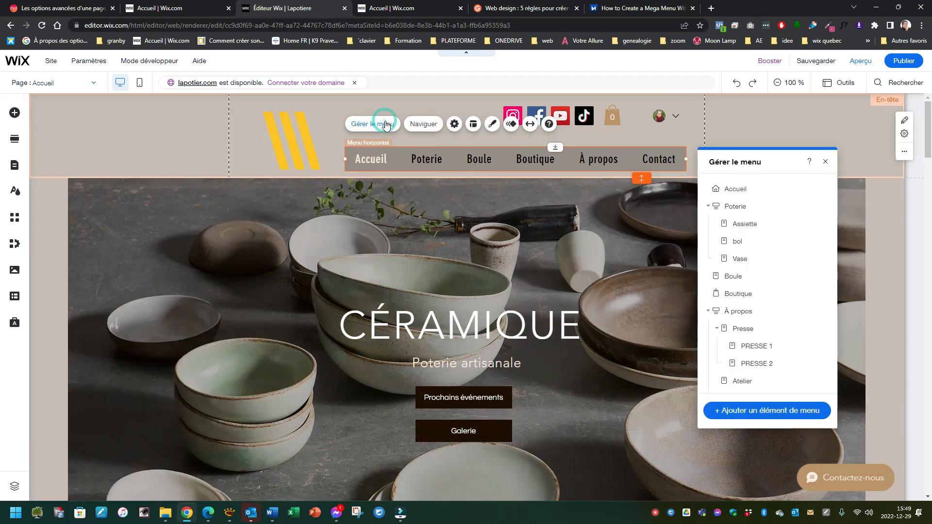
scroll(775, 321, "down", 2)
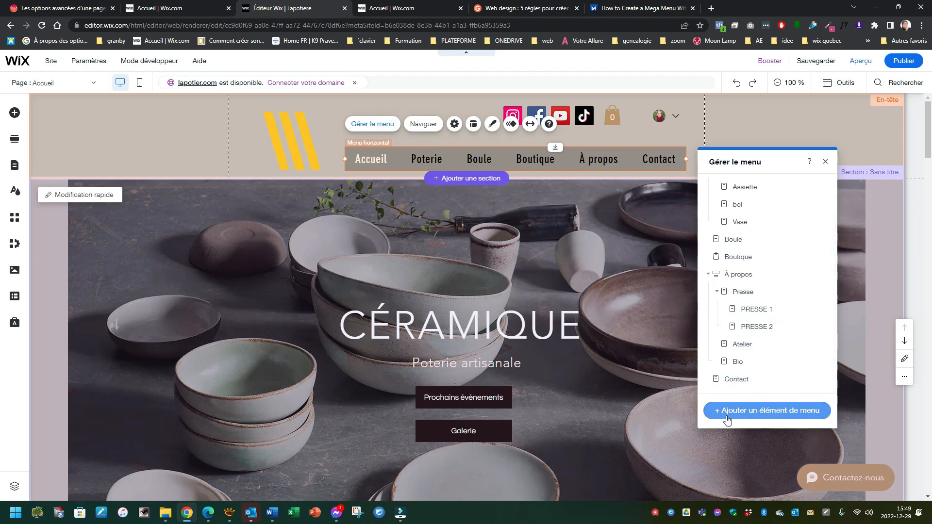
left_click(754, 413)
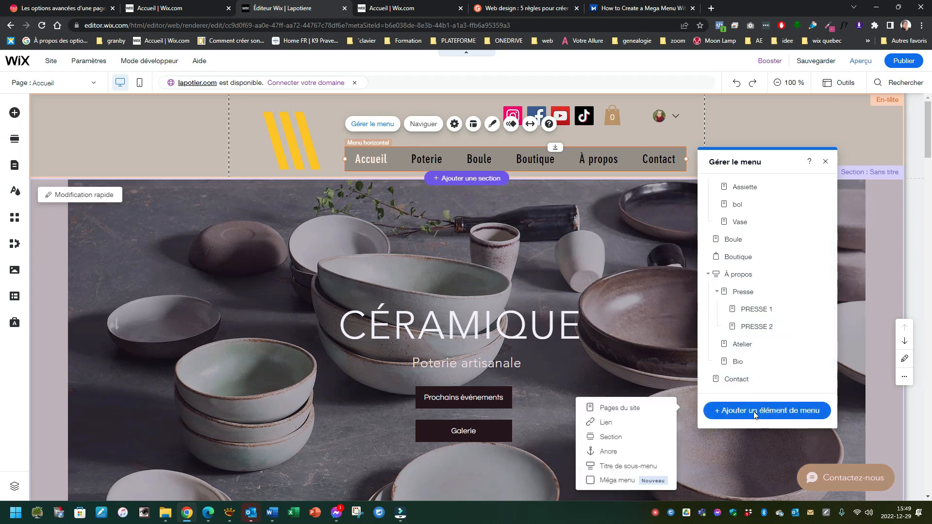
left_click(613, 481)
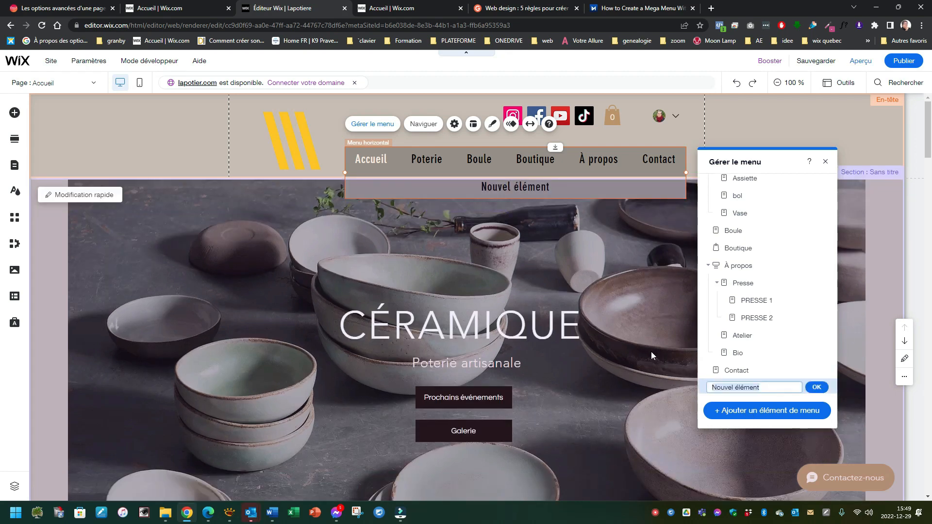
type("megamenu")
left_click(817, 387)
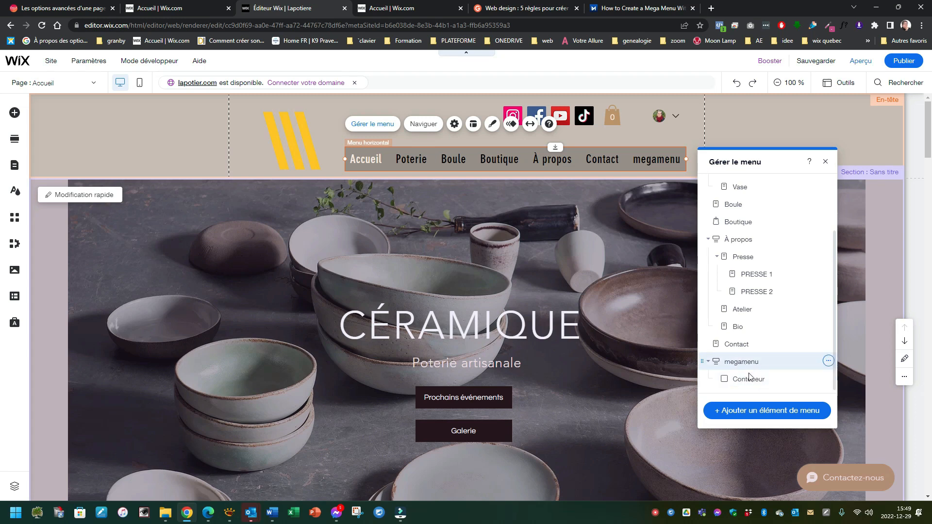
Move the megamenu item between Boutique and À propos and open its container for editing.
left_click_drag(740, 364, 743, 232)
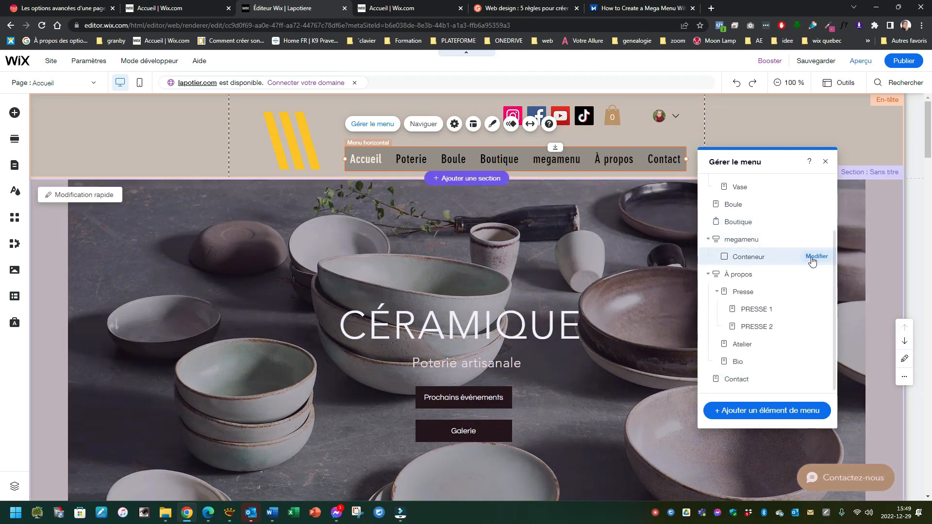
left_click(816, 257)
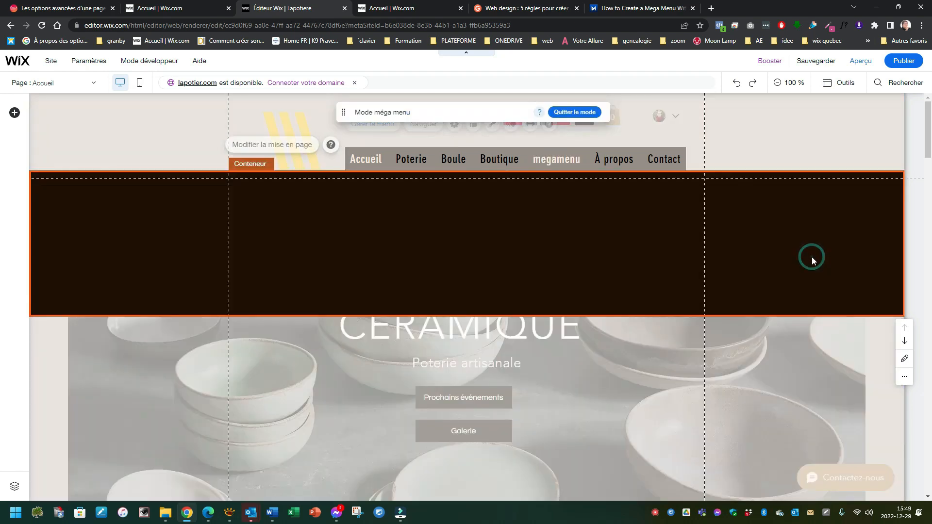
left_click(375, 236)
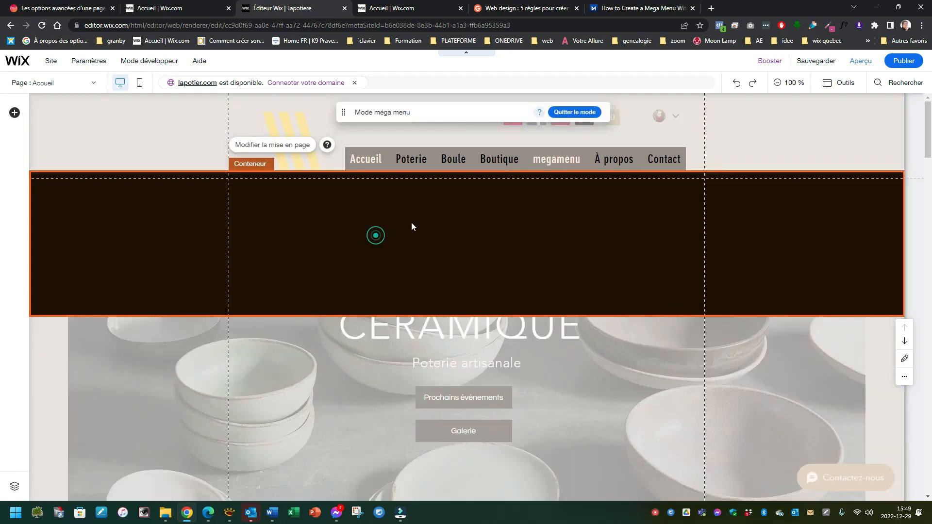
left_click(351, 196)
Try the Étendre sur la page layout on the mega menu container and switch it back to Plein écran.
left_click(255, 147)
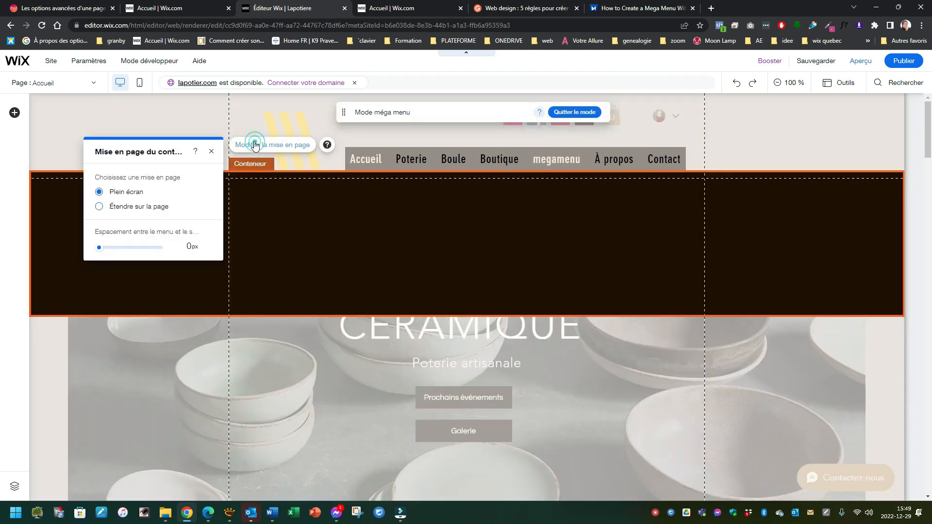
left_click(100, 207)
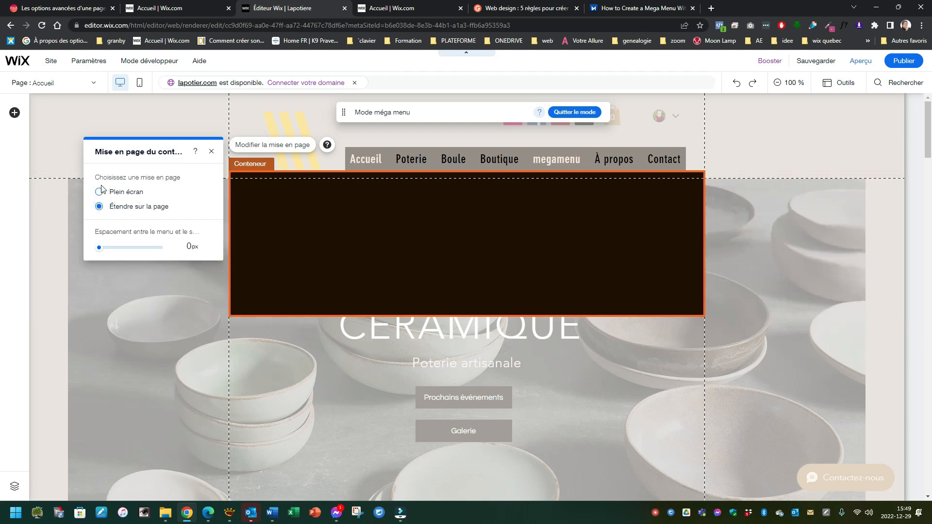
mouse_move(99, 249)
left_mouse_down()
mouse_move(132, 255)
mouse_move(96, 250)
left_mouse_up()
left_click(99, 192)
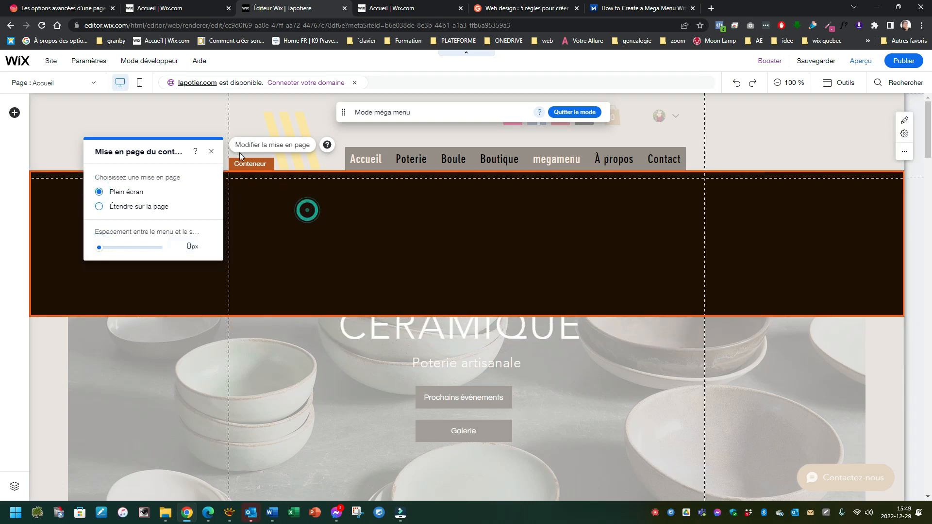
left_click(212, 152)
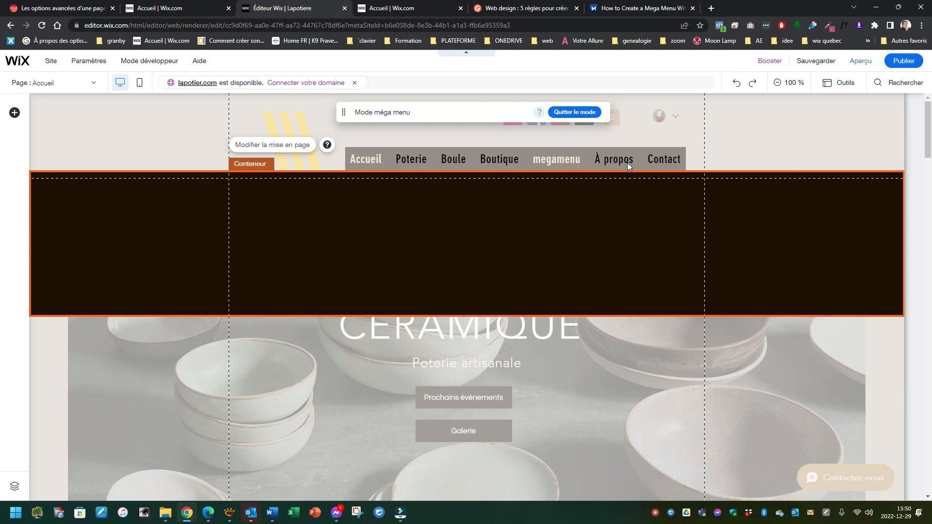
Look through the elements available for the mega menu and open the Photos et vidéos Wix library for images.
left_click(14, 114)
left_click(48, 133)
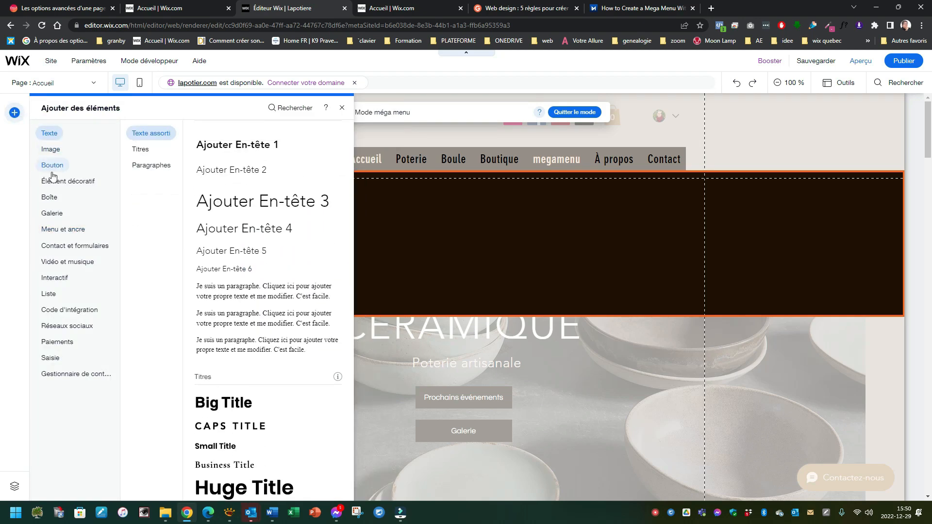
left_click(68, 374)
left_click(55, 180)
left_click(50, 149)
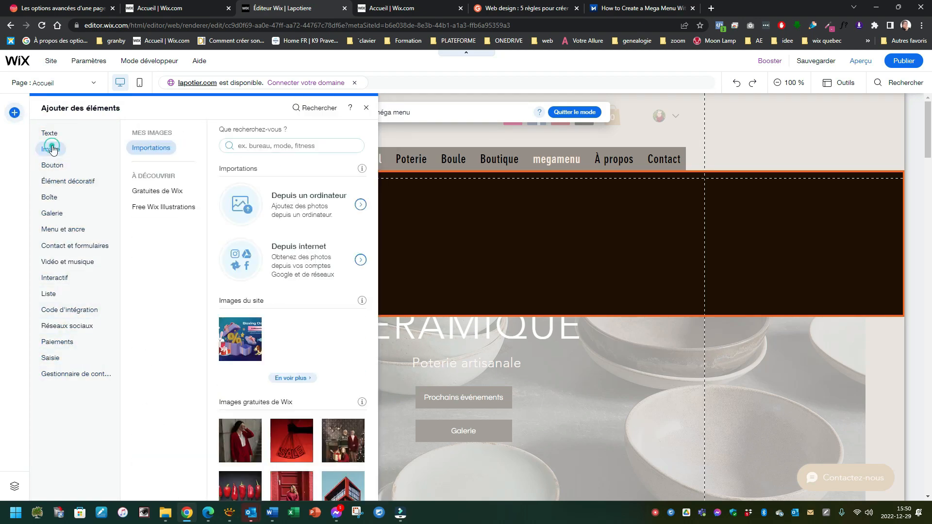
left_click(292, 377)
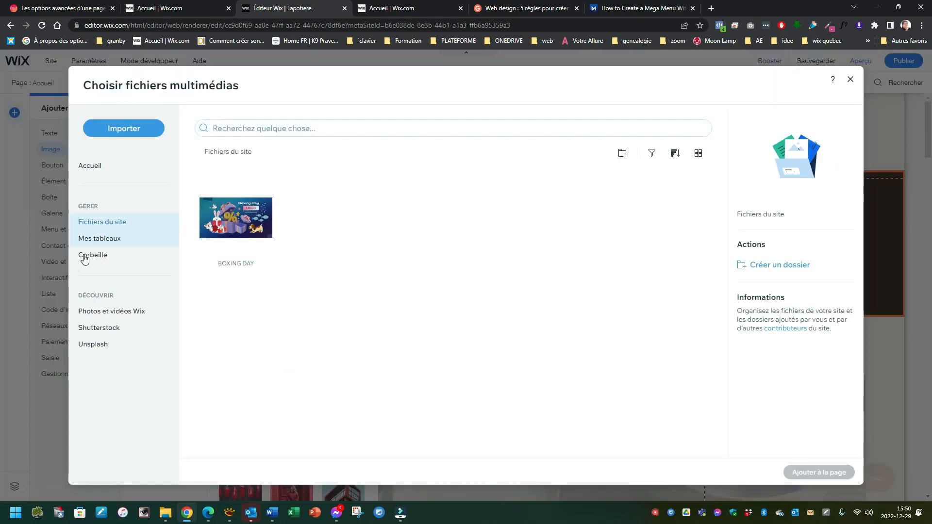
left_click(95, 314)
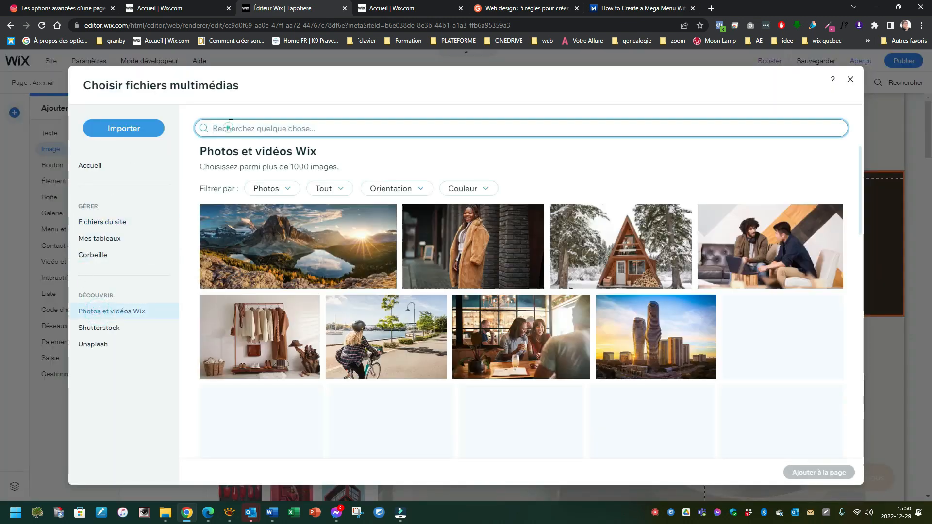
Search the library for "bol" and add the "bols en céramique" photo of stacked bowls to the mega menu container.
type("bol")
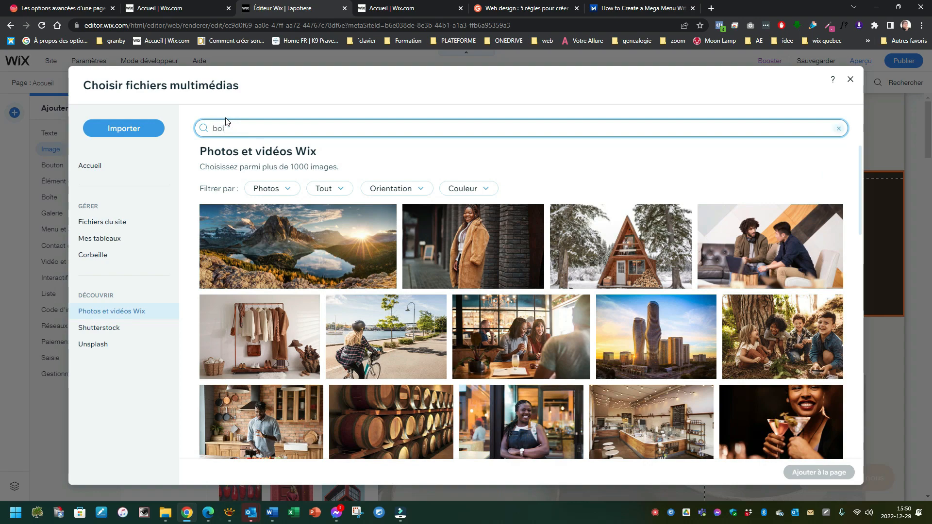
key("Return")
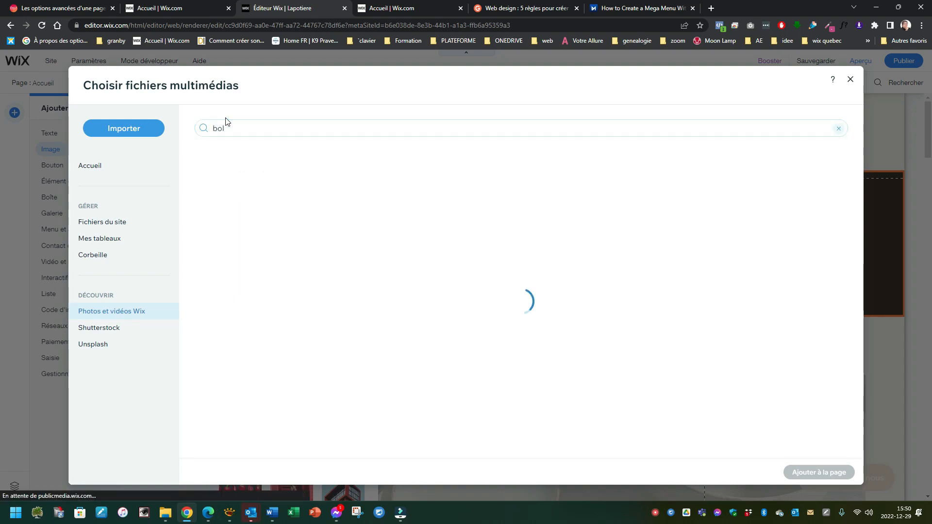
scroll(434, 341, "down", 5)
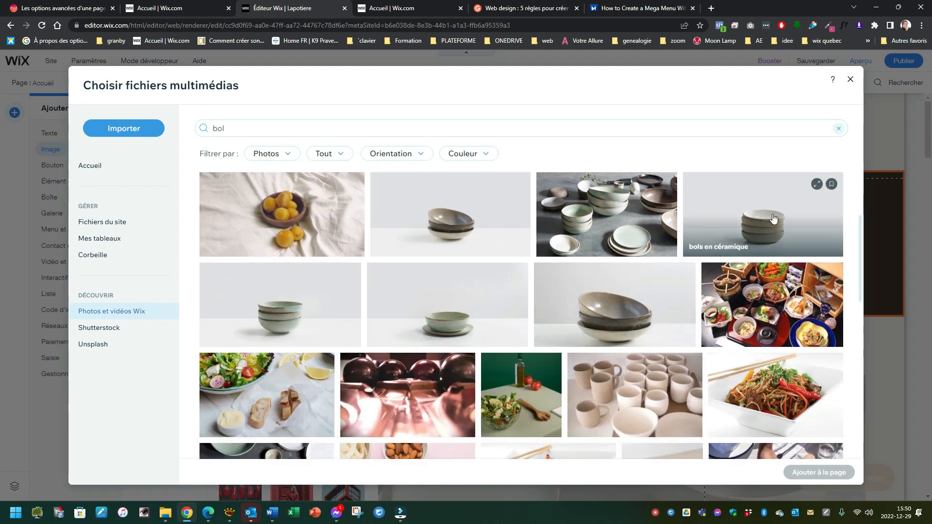
left_click(770, 221)
left_click(801, 473)
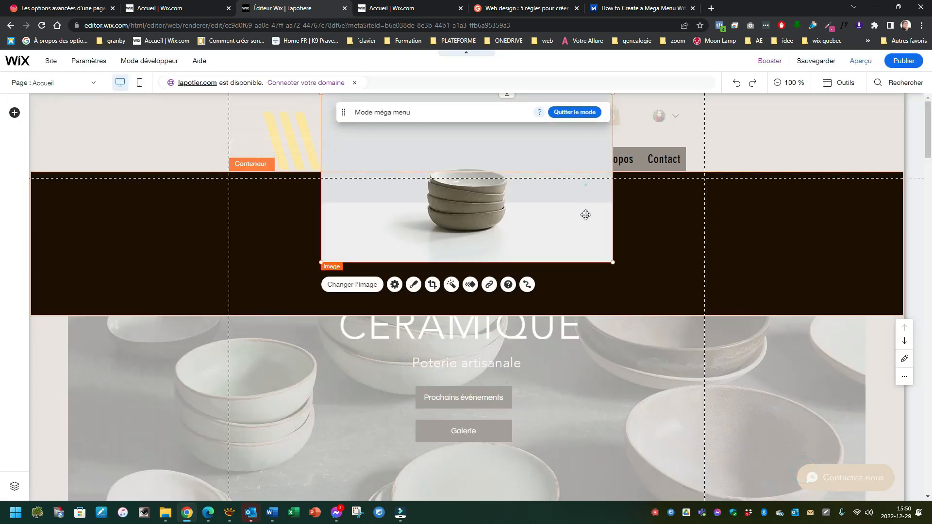
Move the bowl image down and shrink it to about 415 px wide so it fits inside the mega menu container.
left_click_drag(586, 185, 620, 216)
left_click_drag(611, 139, 522, 190)
left_click(435, 219)
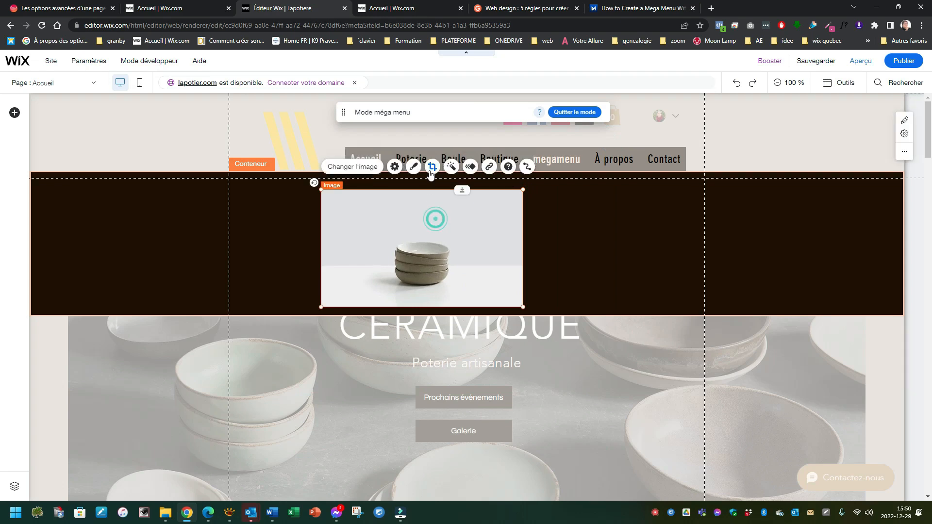
Crop the bowl image on all four sides so the frame fits closely around the stacked bowls, and apply the crop.
left_click(432, 166)
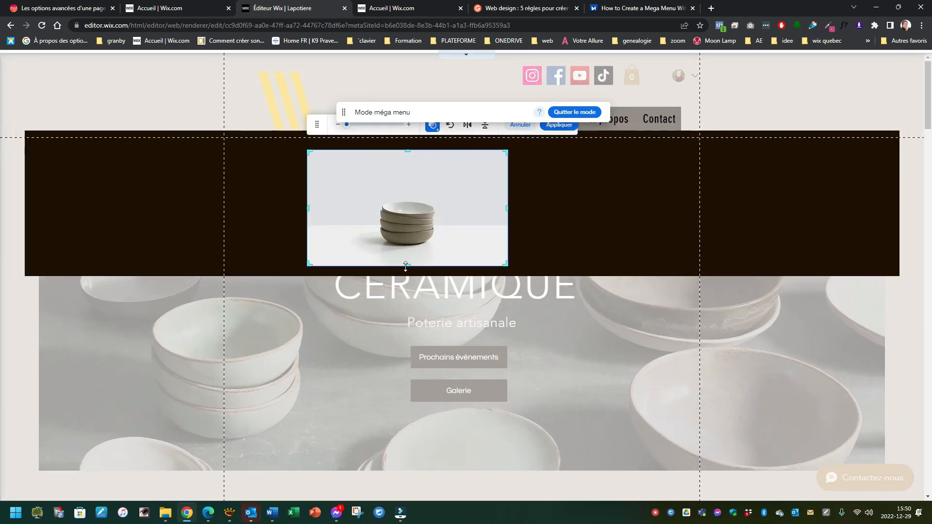
left_click_drag(408, 265, 407, 251)
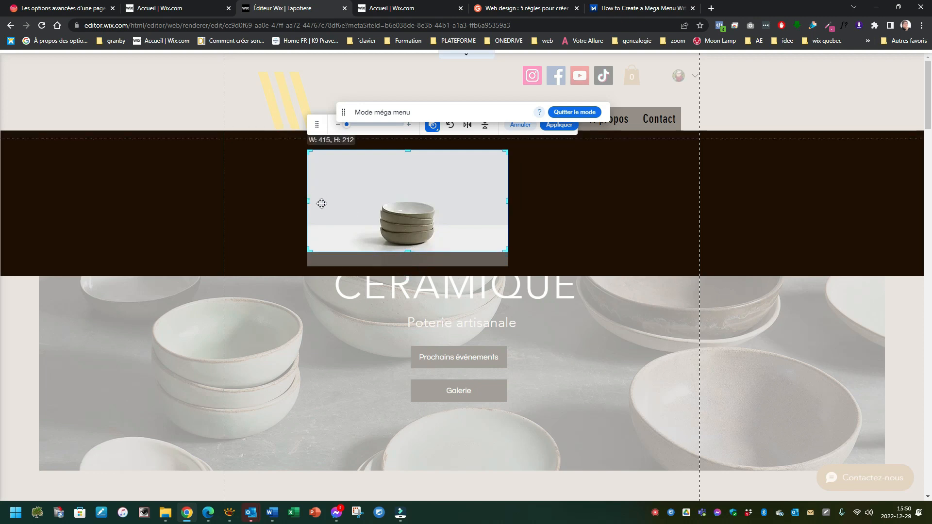
left_click_drag(309, 199, 371, 200)
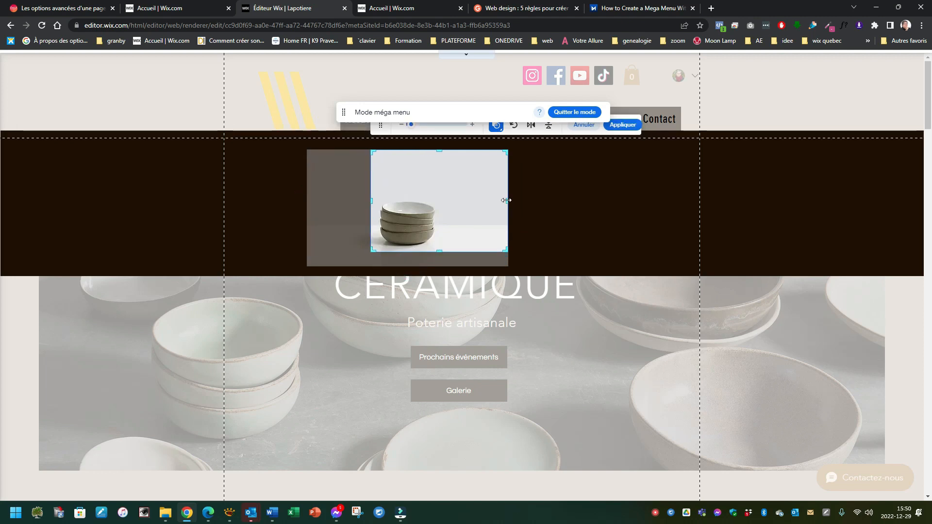
left_click_drag(507, 199, 439, 201)
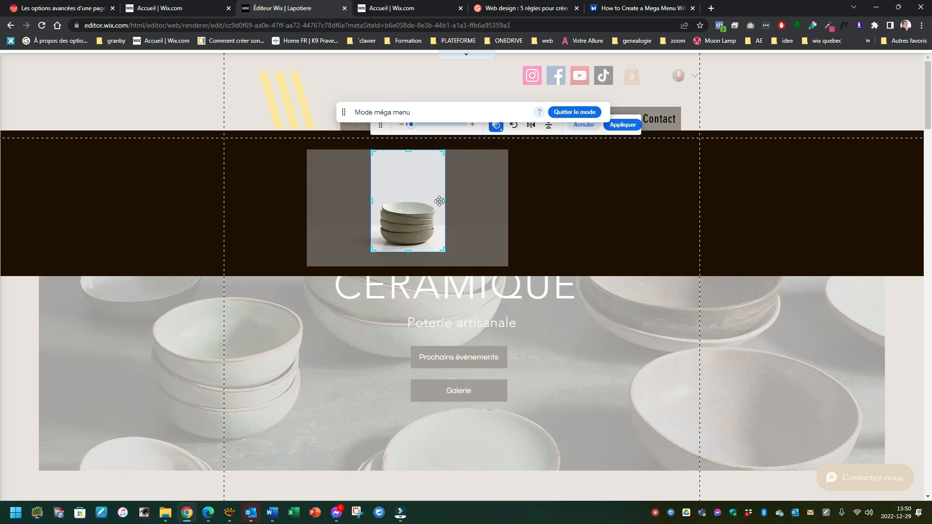
left_click_drag(408, 151, 406, 195)
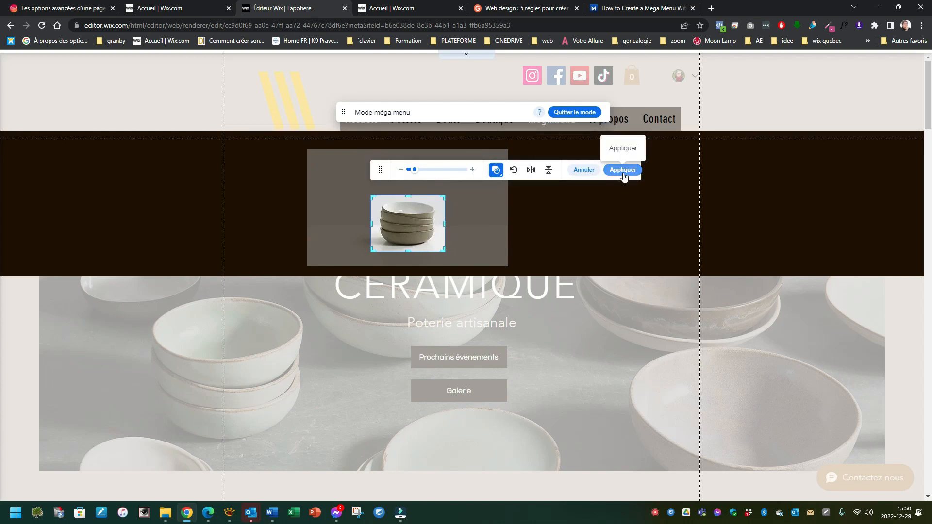
left_click(623, 170)
Move the cropped stacked-bowls image to the upper left part of the mega menu container and size it to about 156 by 120 px.
left_click(416, 262)
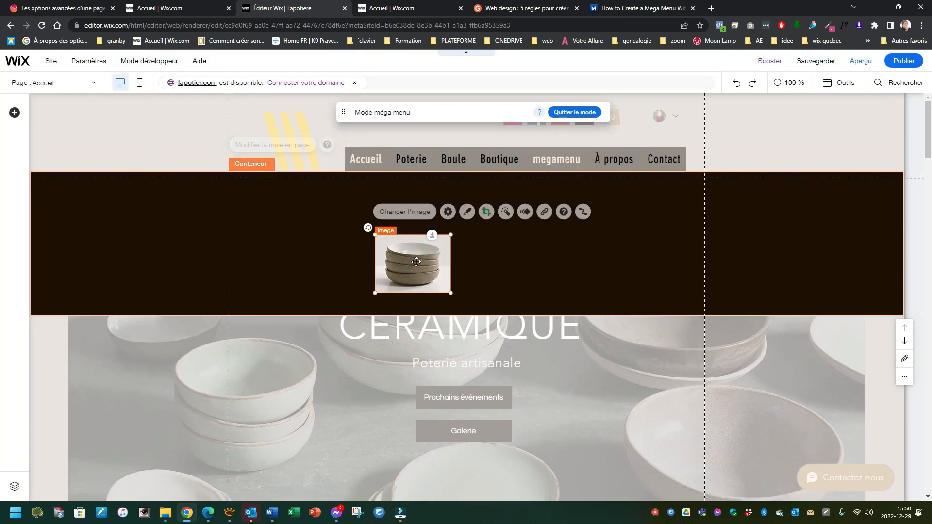
left_click_drag(416, 261, 280, 223)
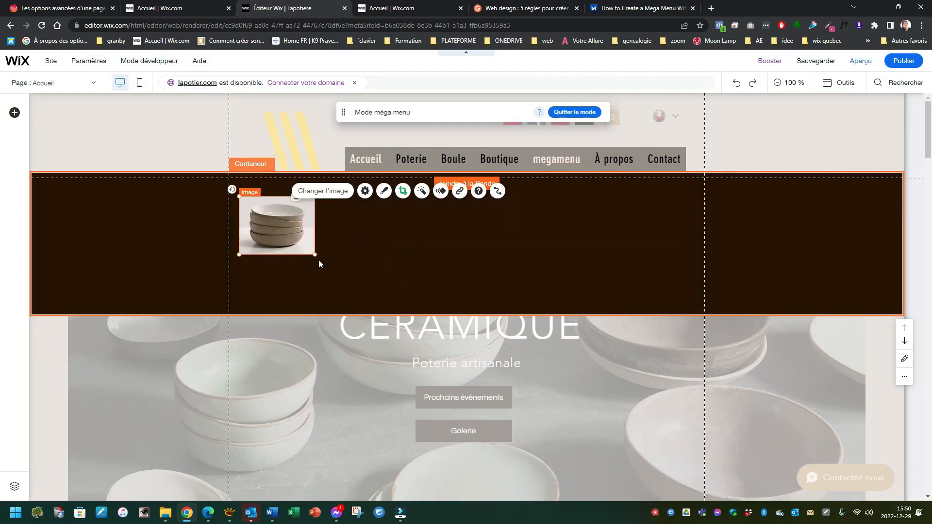
left_click_drag(316, 254, 305, 247)
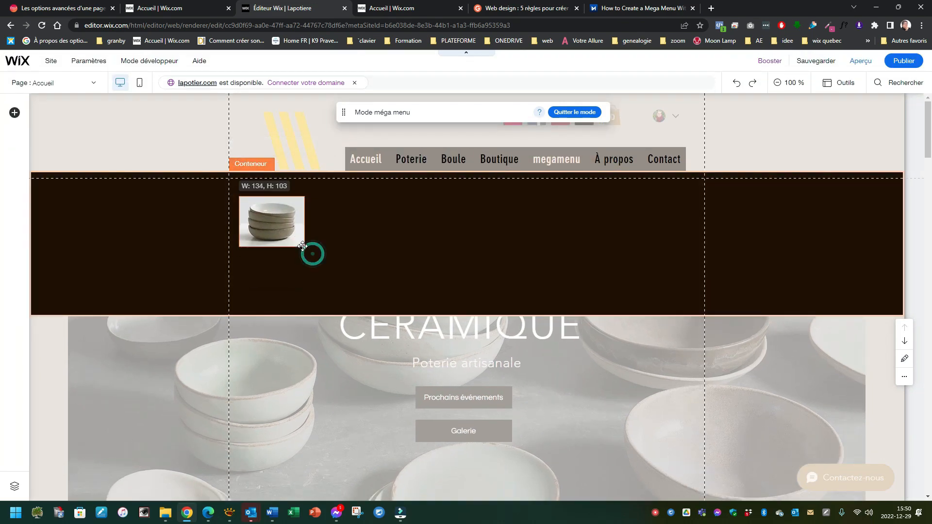
left_click_drag(270, 216, 297, 216)
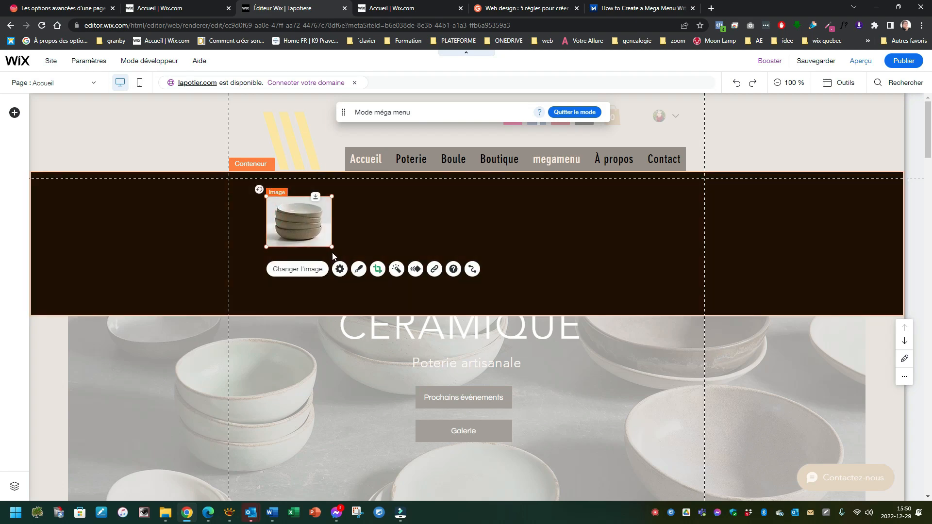
left_click_drag(332, 248, 343, 255)
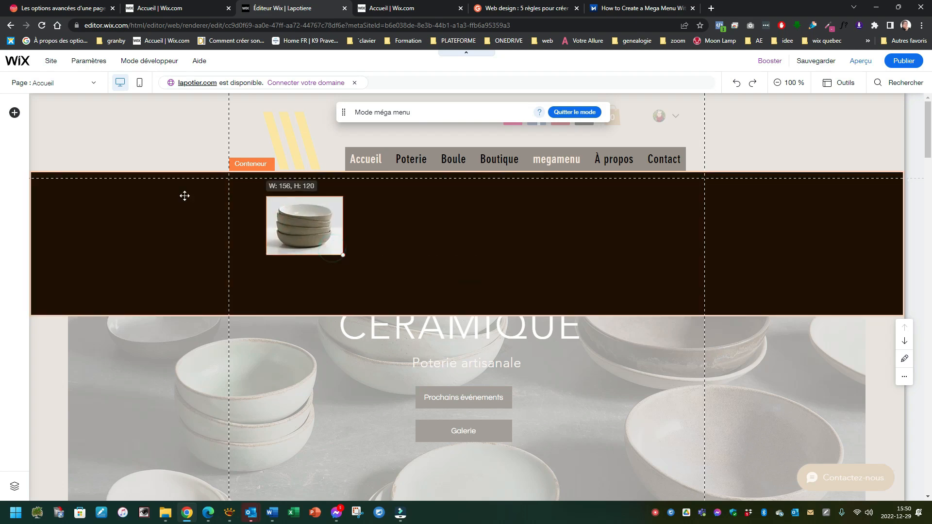
Search the Photos et vidéos Wix library for "assiette" and add the "Set en céramique" photo to the mega menu container.
left_click(14, 113)
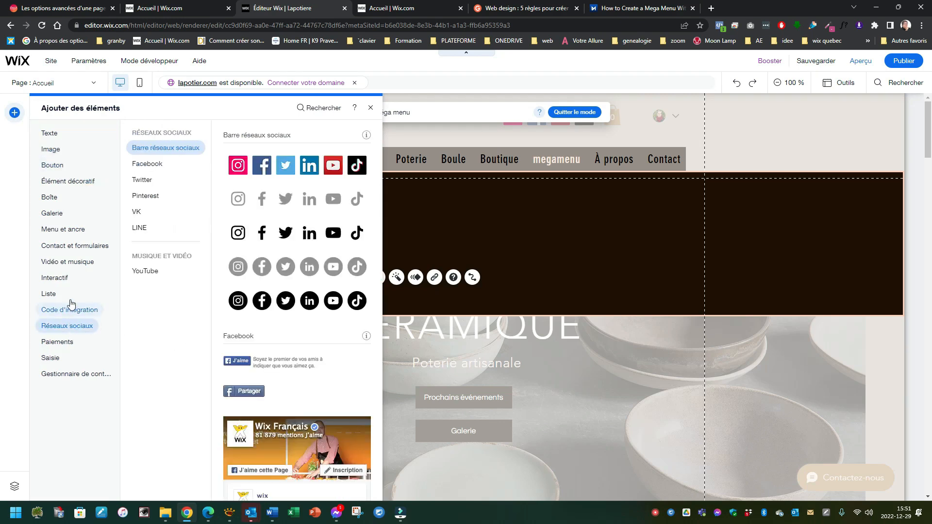
left_click(67, 262)
left_click(51, 150)
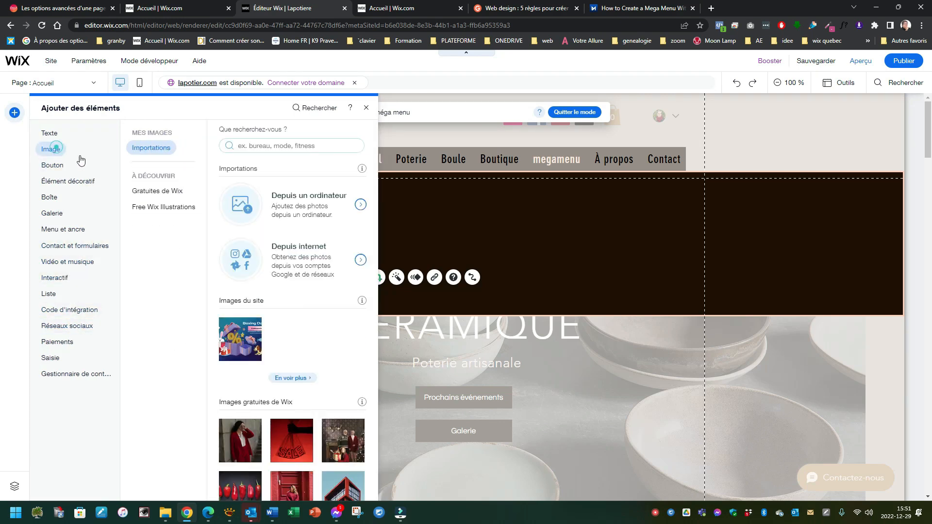
scroll(299, 383, "down", 3)
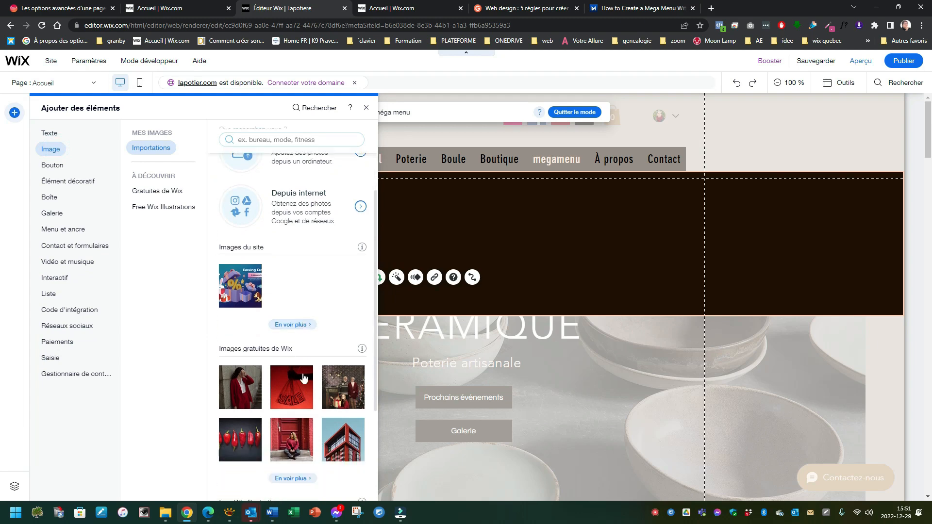
left_click(290, 430)
left_click(277, 125)
type("assiette")
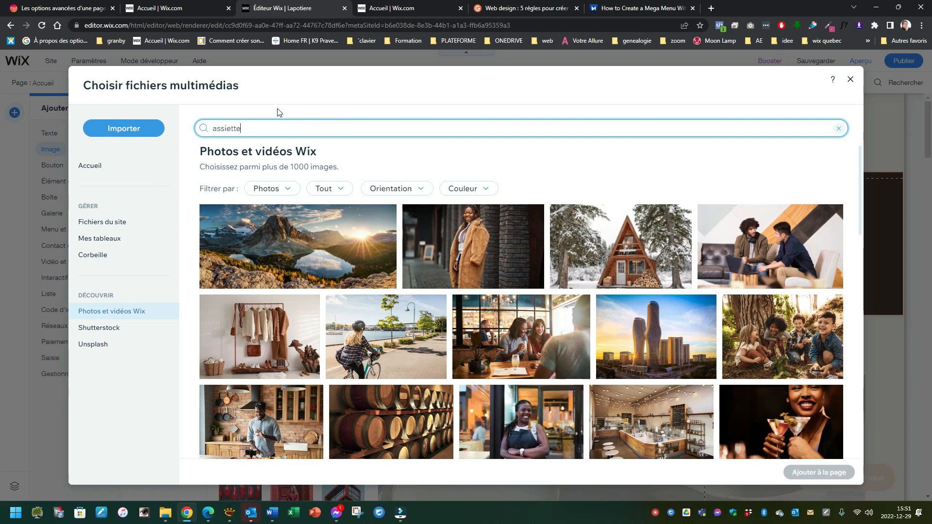
key("Return")
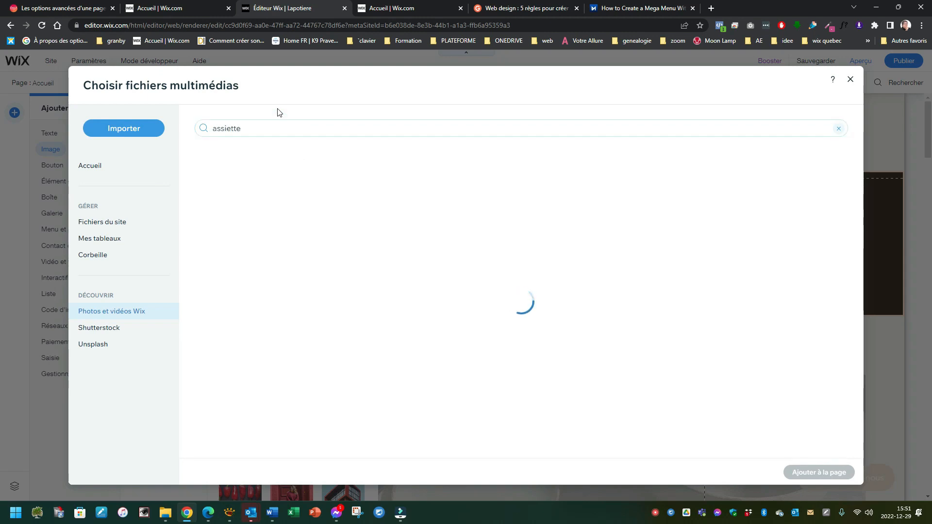
scroll(272, 339, "down", 1)
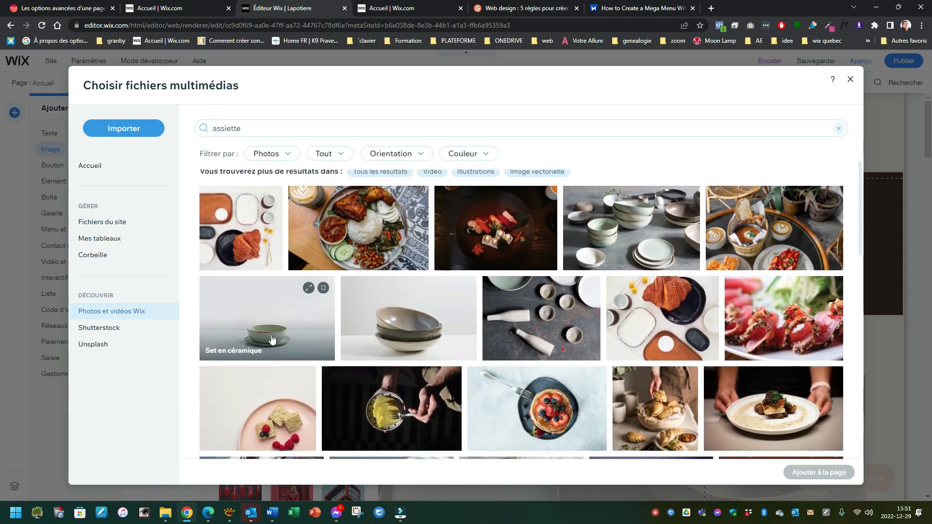
left_click(272, 337)
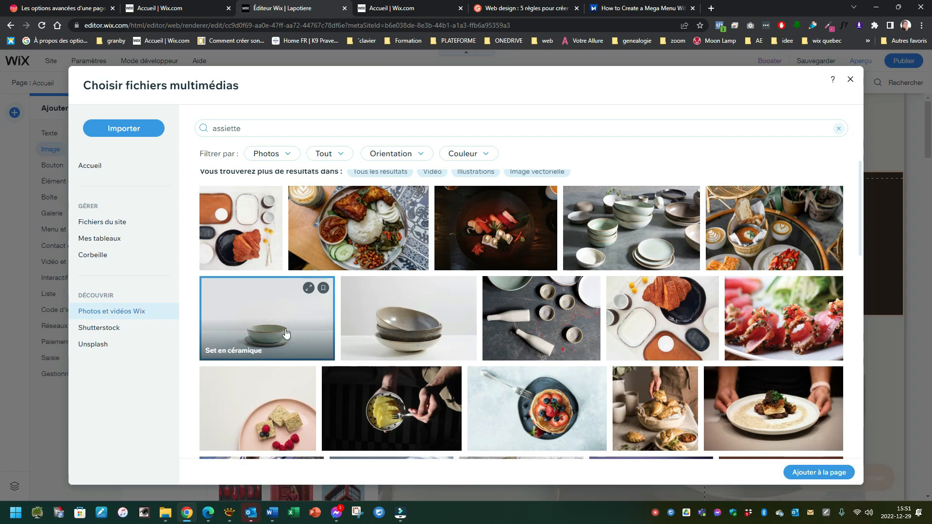
left_click(820, 472)
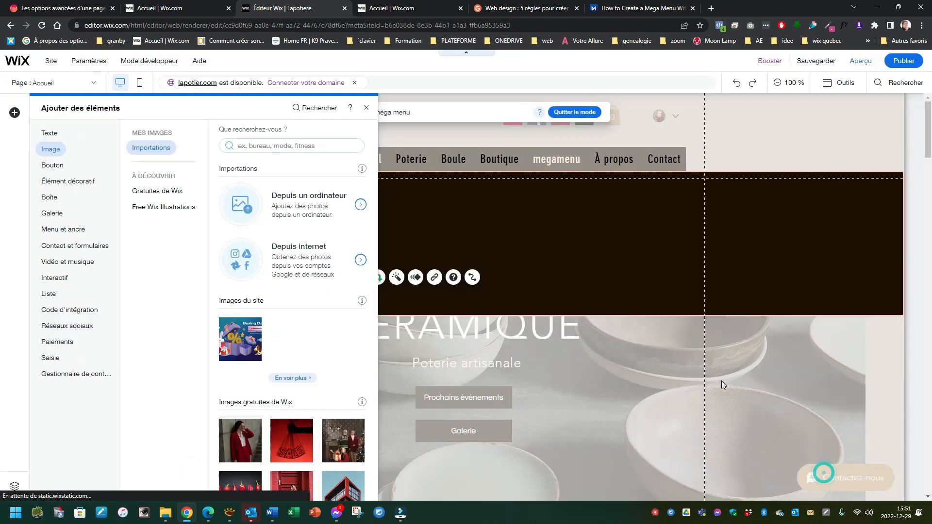
Crop the new green bowl image closely around the bowl and its saucer, centre the bowl in the frame, and apply the crop.
left_click_drag(469, 179, 458, 222)
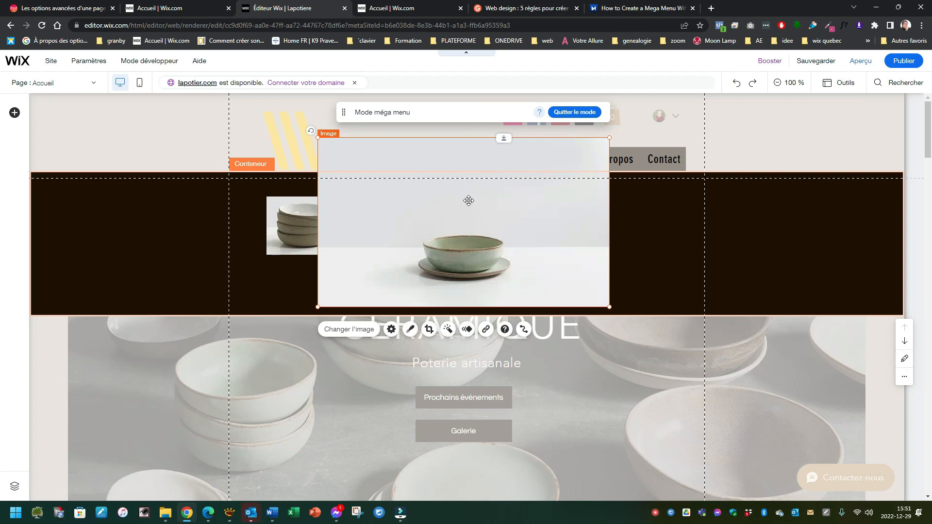
left_click(431, 329)
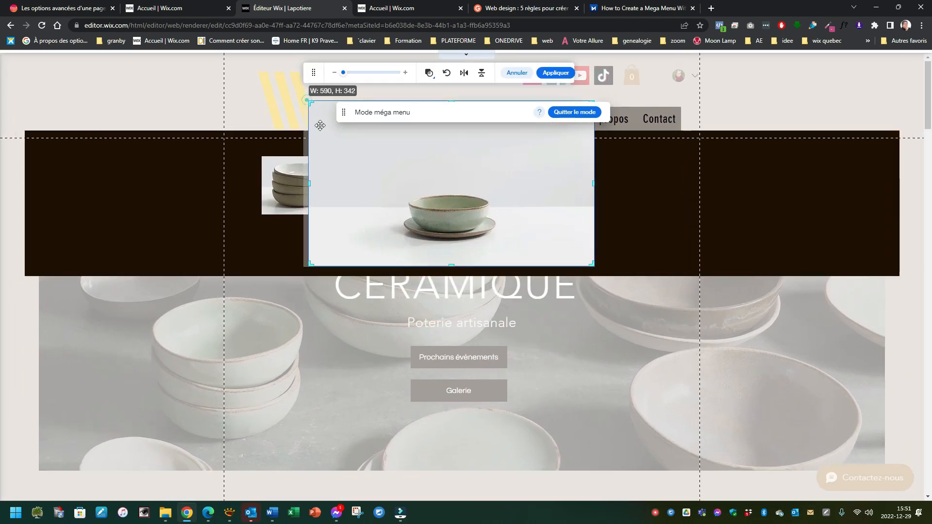
left_click_drag(395, 205, 436, 240)
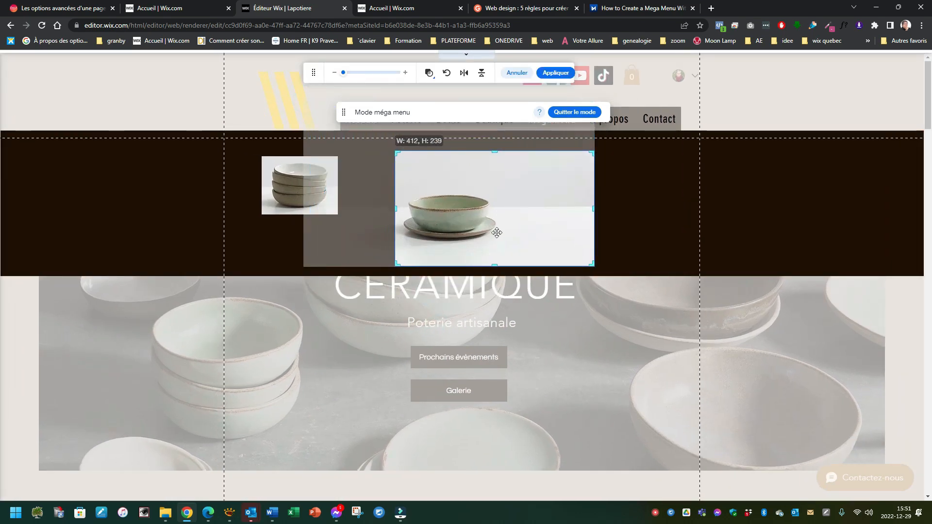
left_click_drag(491, 158, 488, 188)
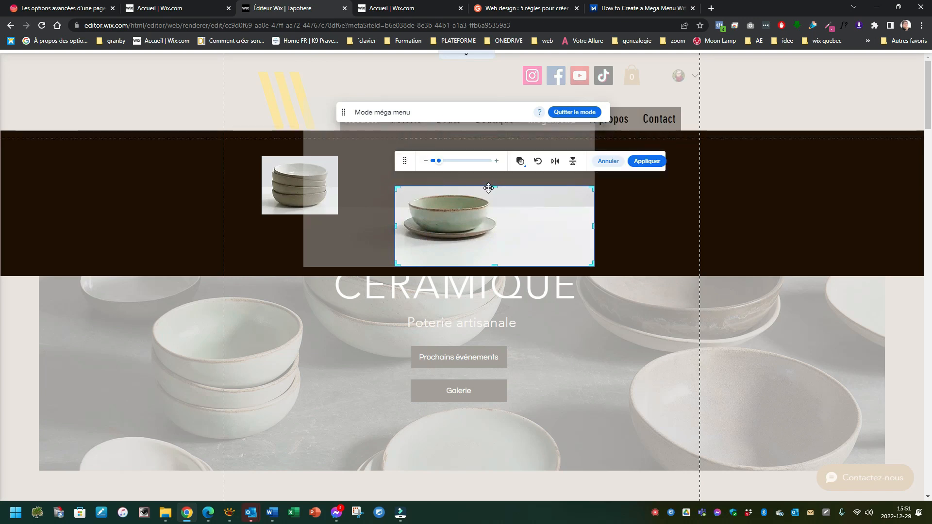
left_click_drag(591, 228, 507, 227)
left_click_drag(453, 266, 454, 246)
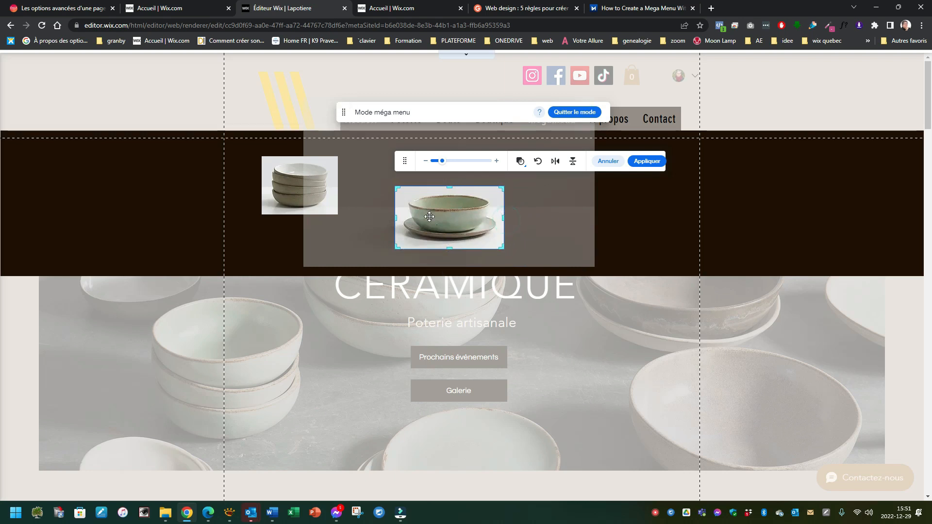
left_click(394, 218)
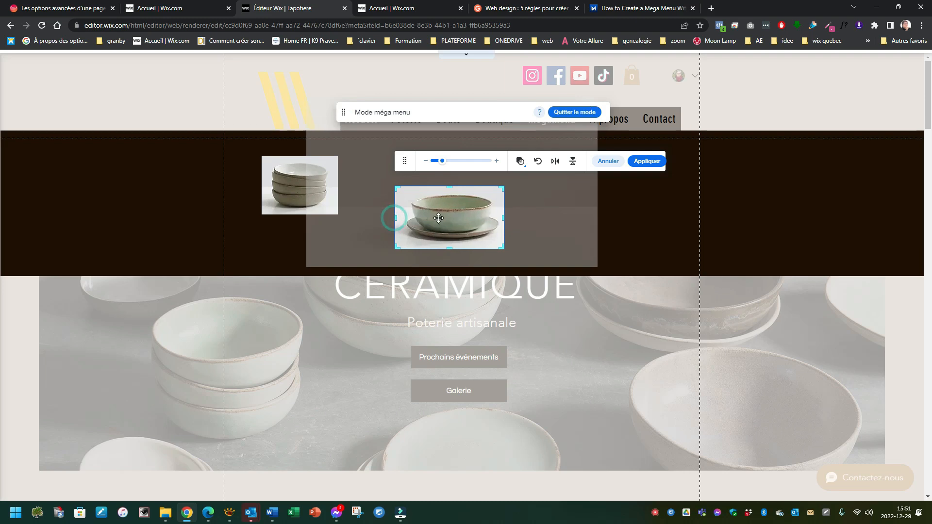
left_click(604, 228)
Align the green bowl image with the top of the stacked-bowls image beside it and shrink it to the same height.
left_click_drag(456, 240, 448, 208)
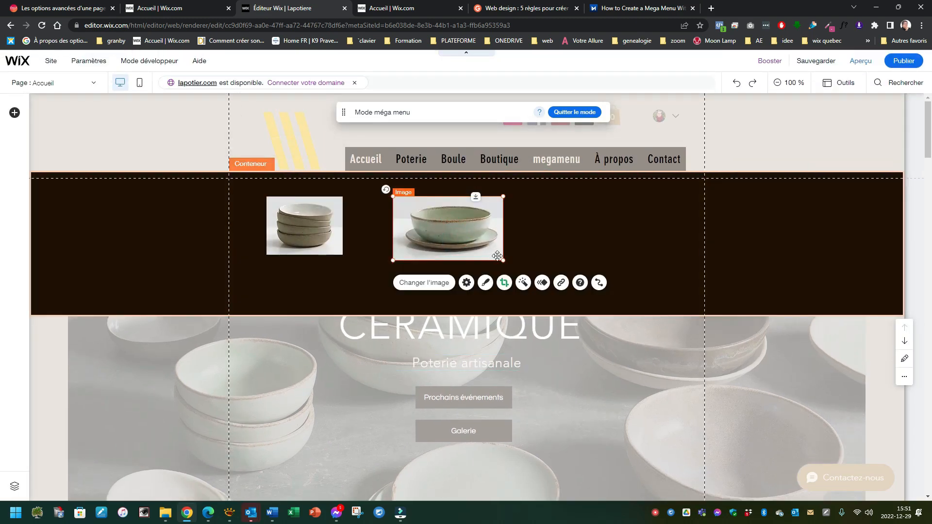
left_click_drag(501, 260, 496, 254)
left_click(581, 238)
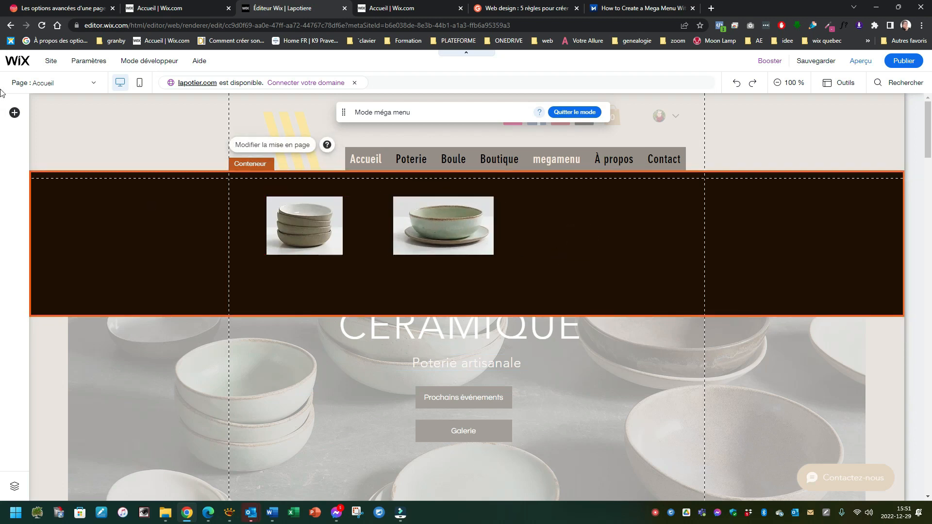
left_click(15, 113)
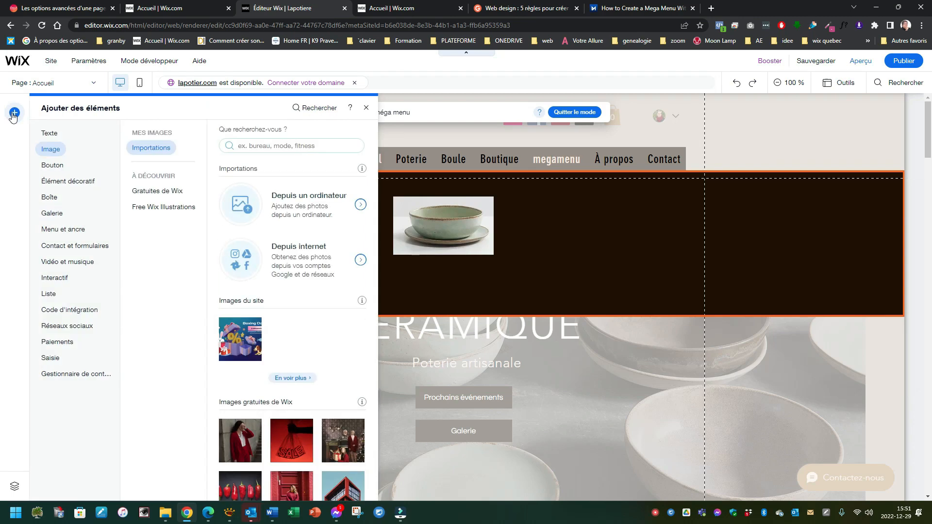
scroll(251, 356, "down", 3)
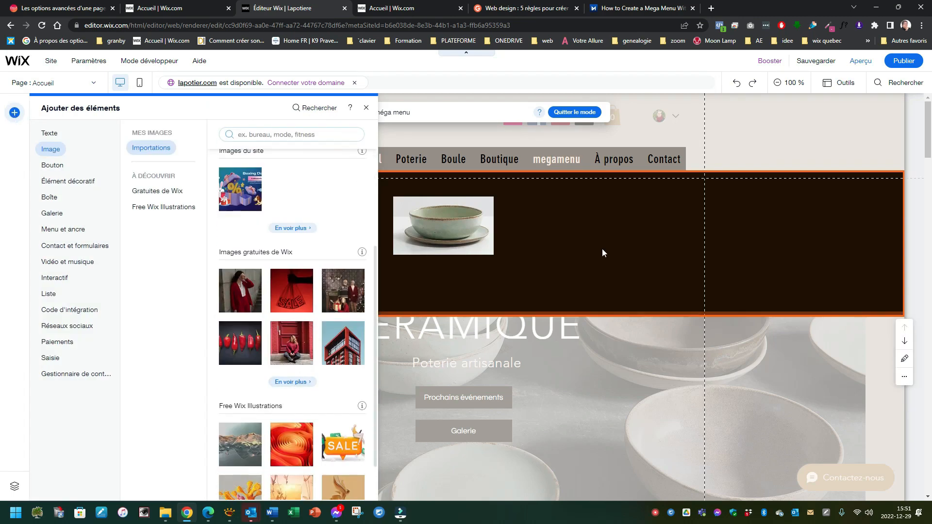
left_click(626, 218)
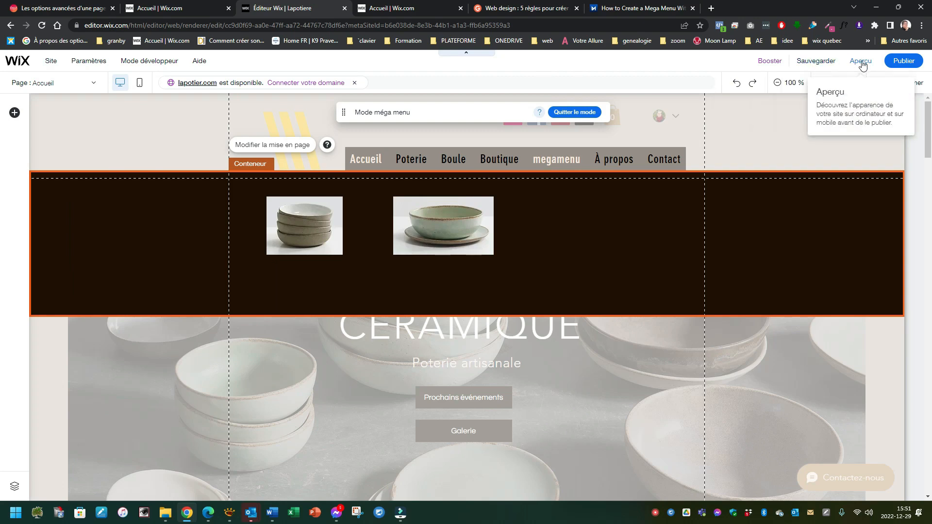
Search the Photos et vidéos Wix library for "vase" and add the "Produits en céramique" photo to the mega menu container.
left_click(14, 112)
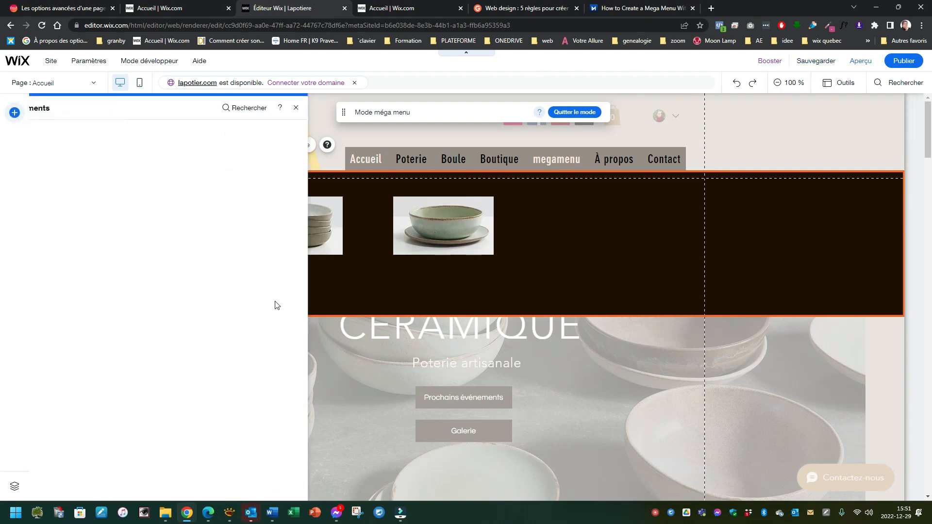
scroll(300, 406, "down", 1)
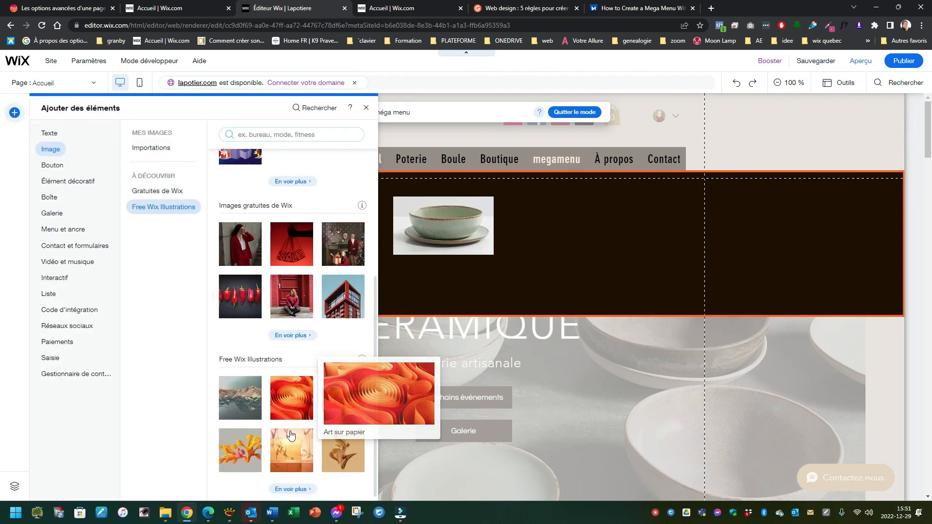
left_click(292, 336)
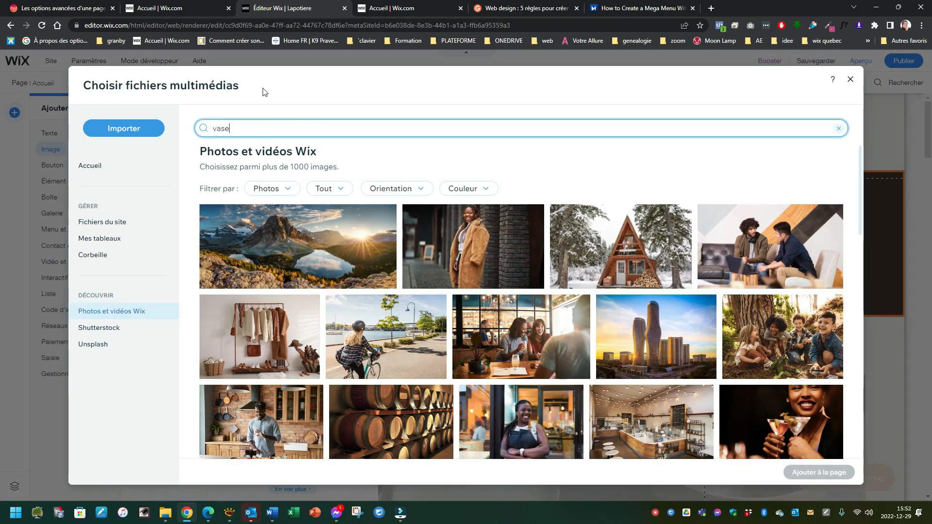
type("vase")
key("Return")
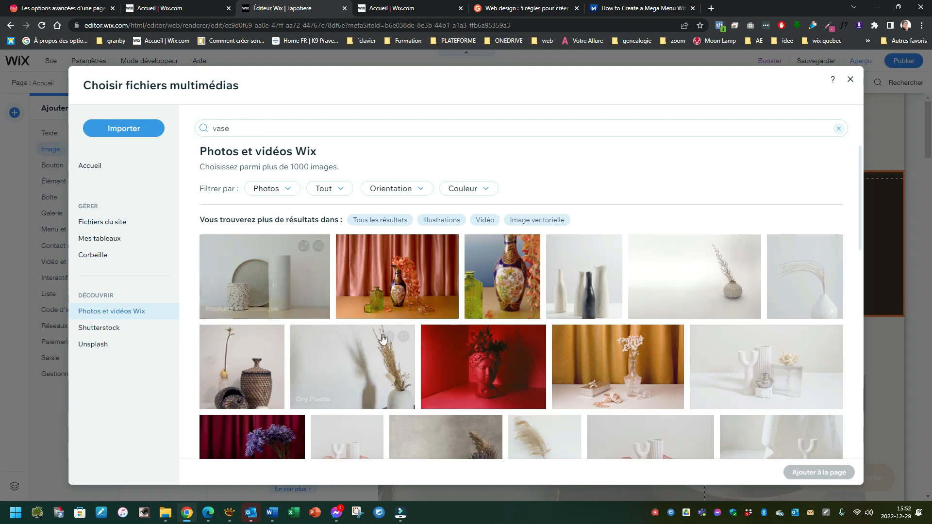
scroll(383, 338, "down", 4)
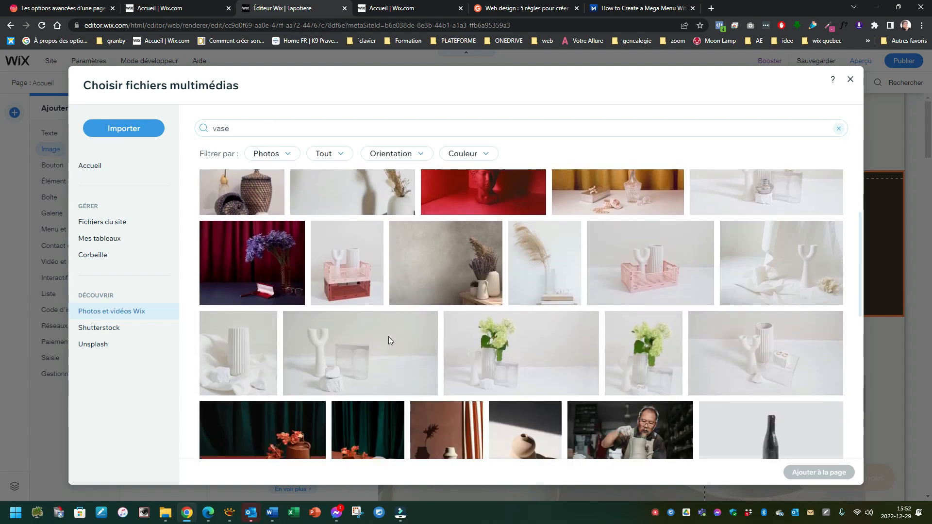
scroll(388, 336, "up", 4)
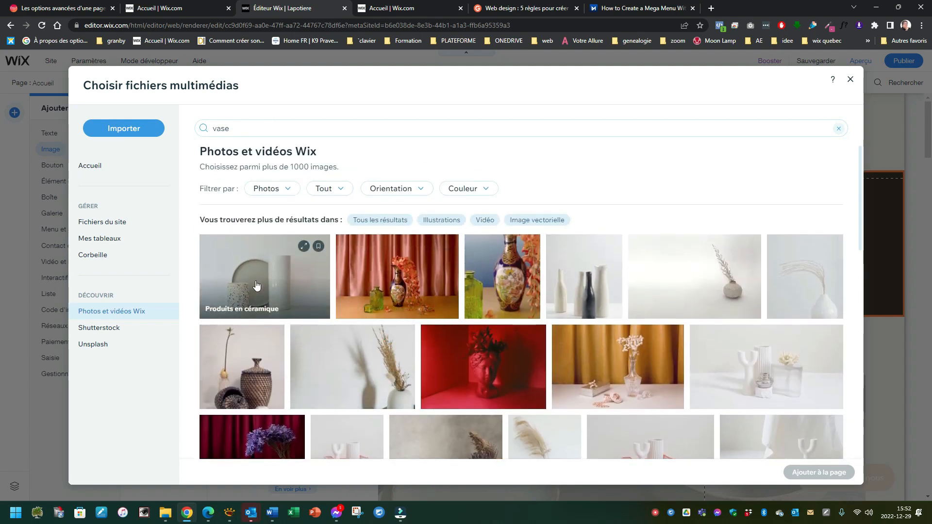
left_click(280, 272)
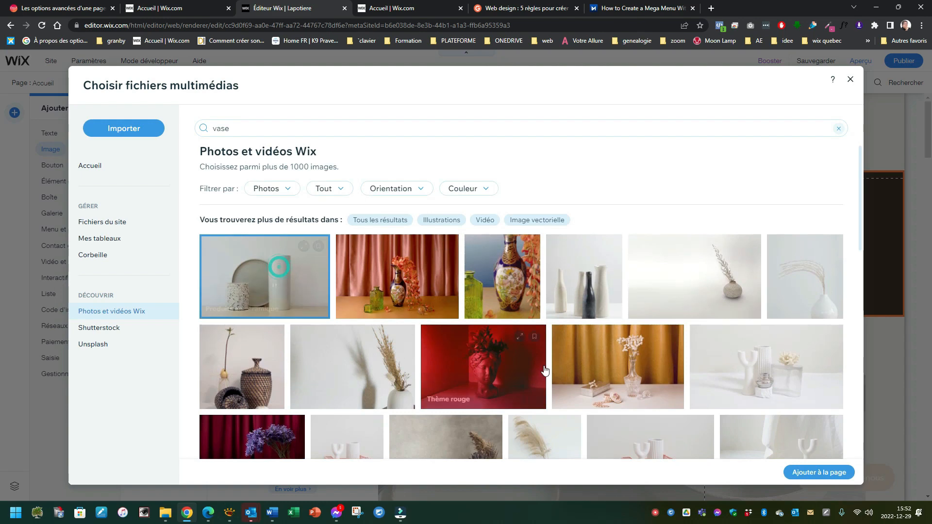
left_click(819, 473)
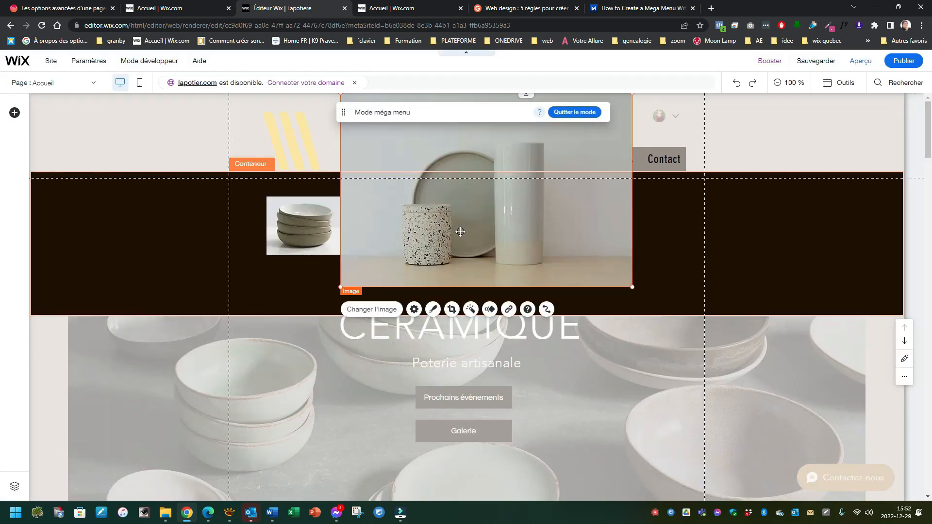
Crop the new ceramics photo closely around the speckled cup, the plate and the tall vase, and apply the crop.
left_click(452, 310)
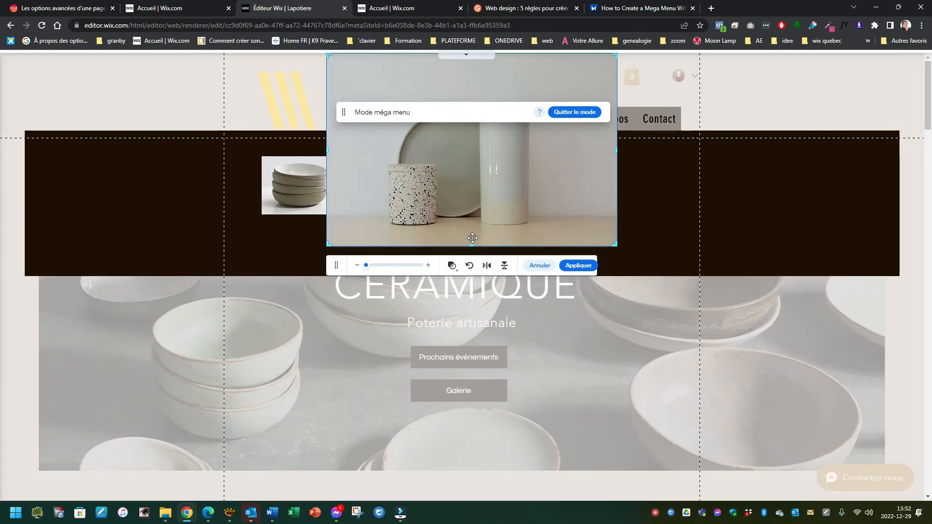
left_click_drag(329, 55, 377, 87)
left_click_drag(615, 244, 553, 238)
left_click_drag(589, 162, 547, 165)
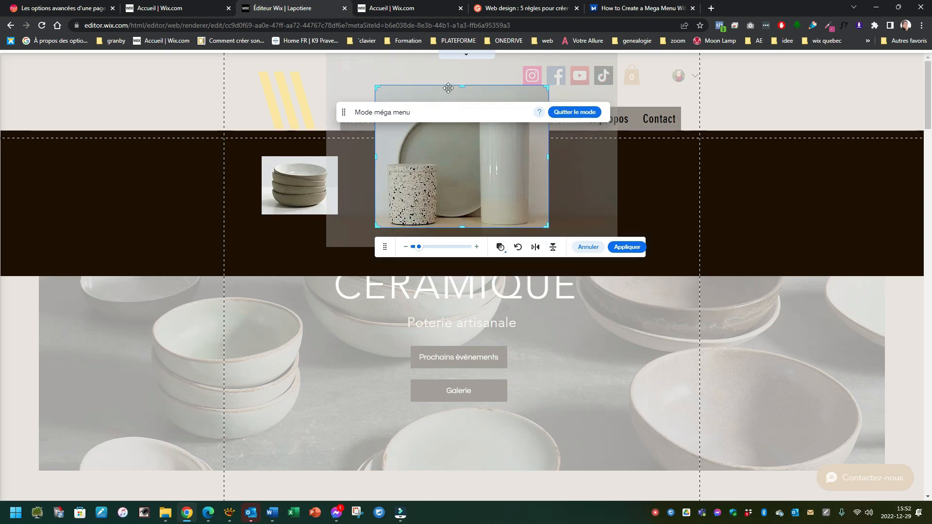
left_click_drag(461, 86, 461, 101)
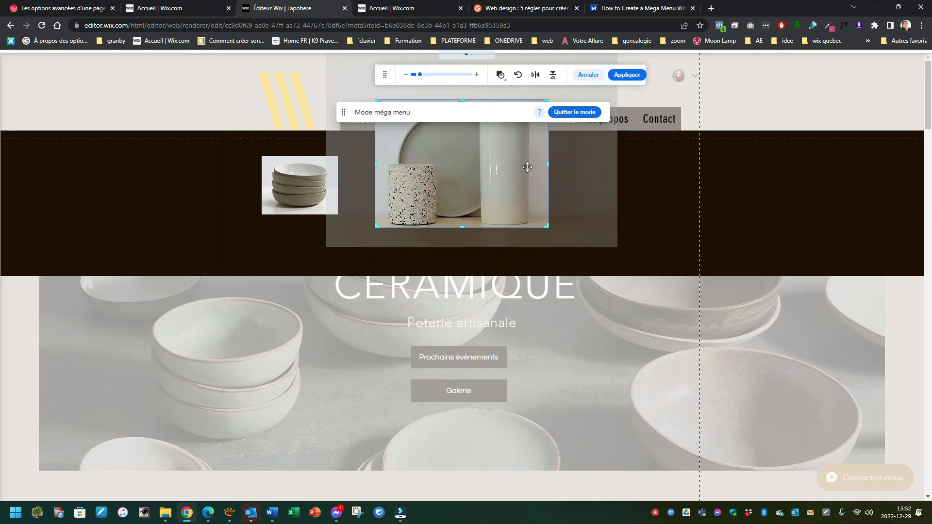
left_click(661, 162)
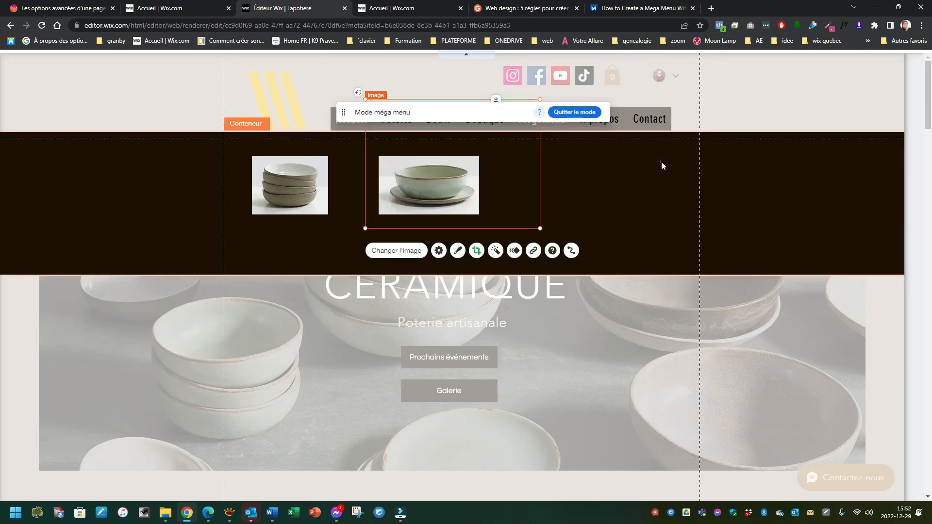
Shrink the vase image to the bowl images' height beside the green bowl, and shift all three images slightly lower in the container.
left_click_drag(380, 140, 464, 223)
left_click_drag(511, 243, 604, 231)
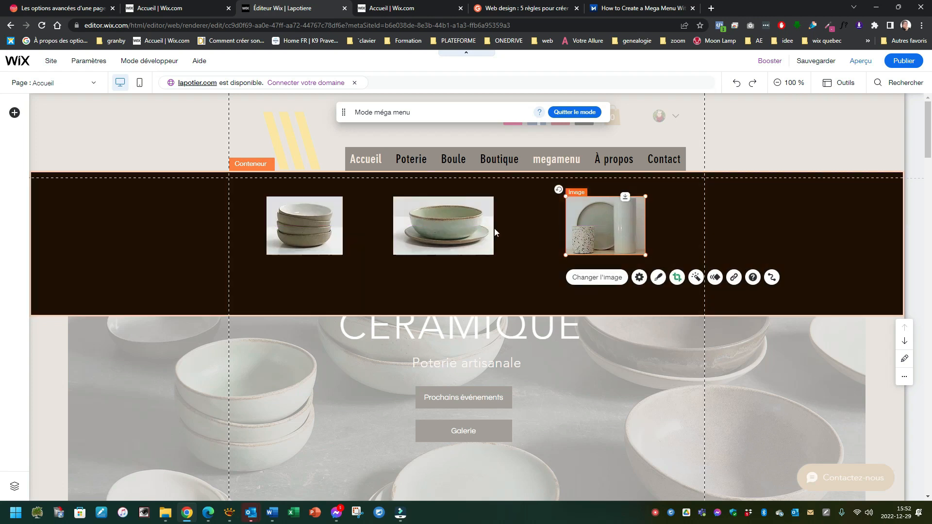
left_click_drag(452, 212, 461, 228)
left_click_drag(602, 216, 600, 232)
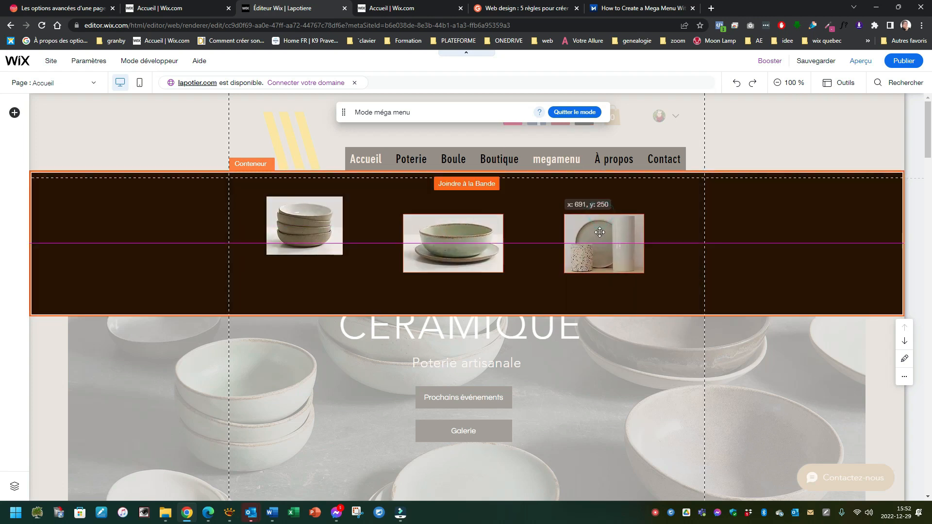
left_click_drag(509, 224, 508, 224)
left_click_drag(293, 213, 290, 230)
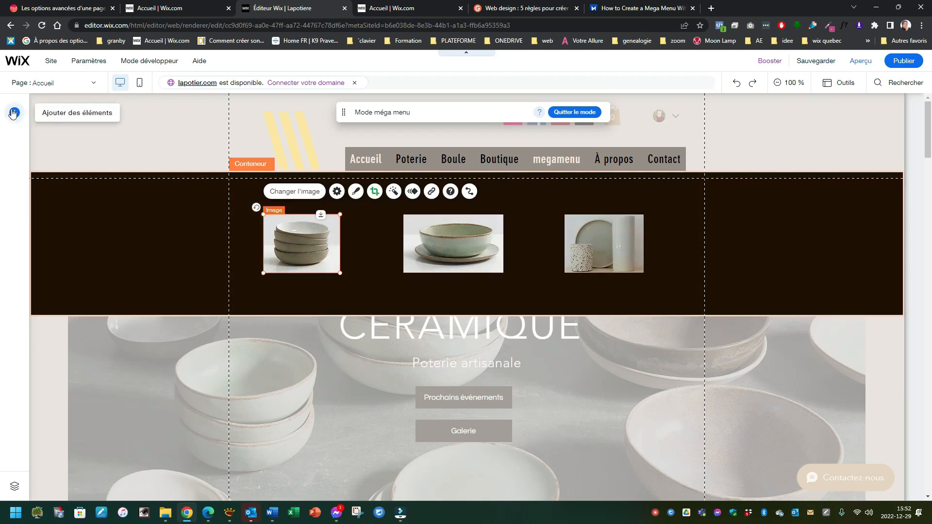
Add an En-tête 2 heading above the green bowl image in the mega menu, with the centred text "COLLECTIONS".
left_click(15, 113)
left_click(144, 208)
left_click(52, 133)
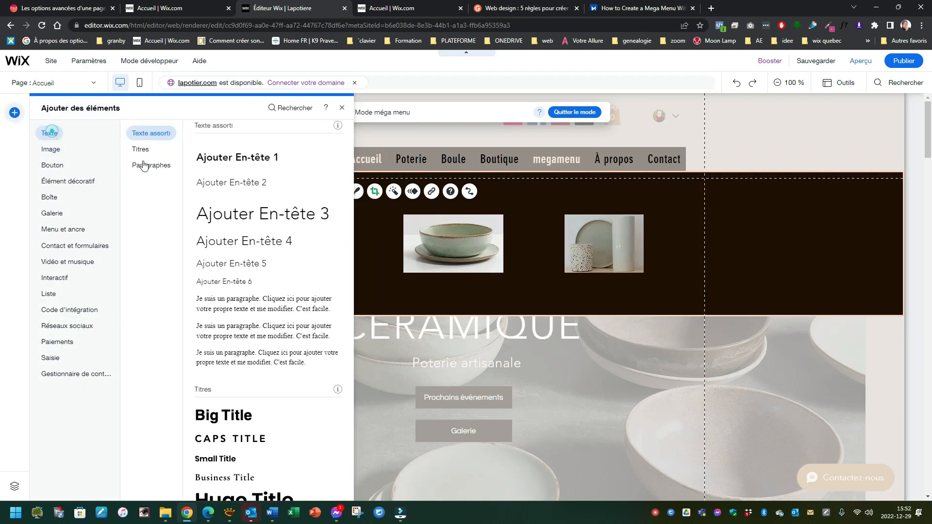
left_click_drag(242, 193, 417, 194)
double_click(416, 193)
key("Caps_Lock")
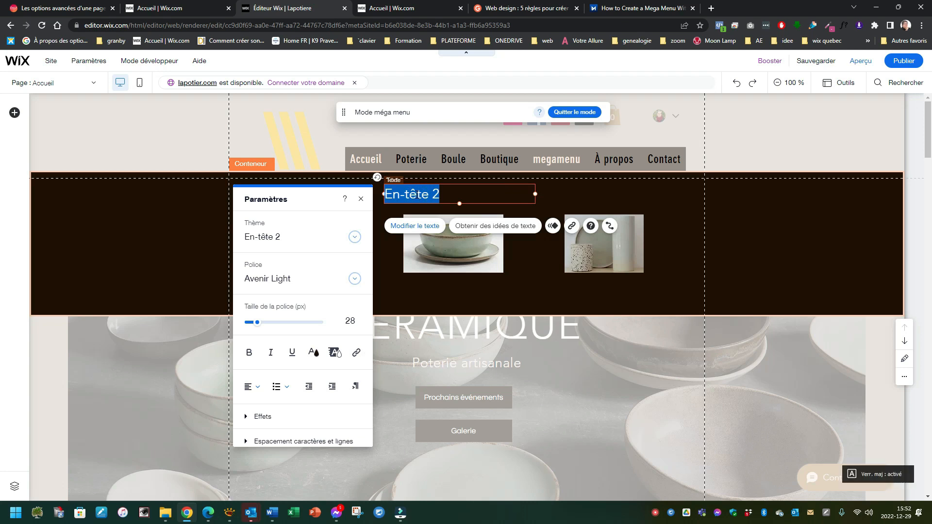
key("BackSpace")
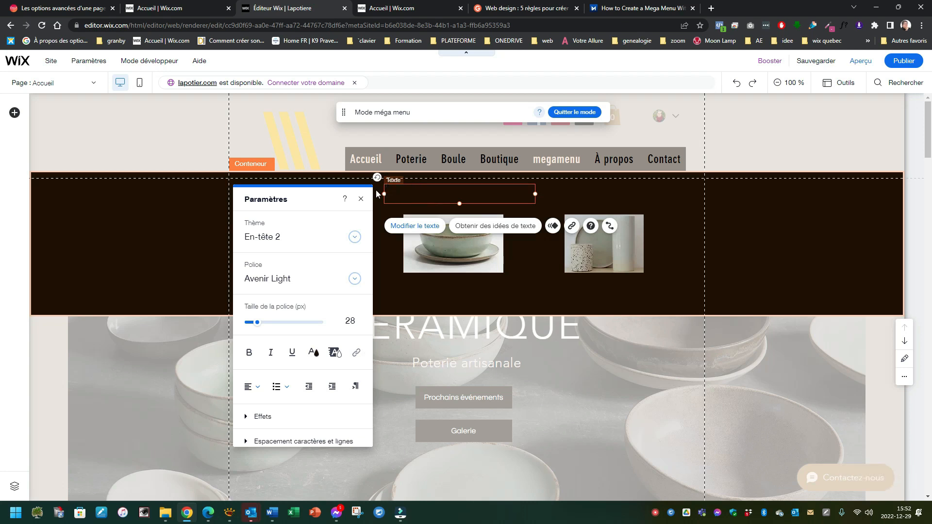
left_click(314, 353)
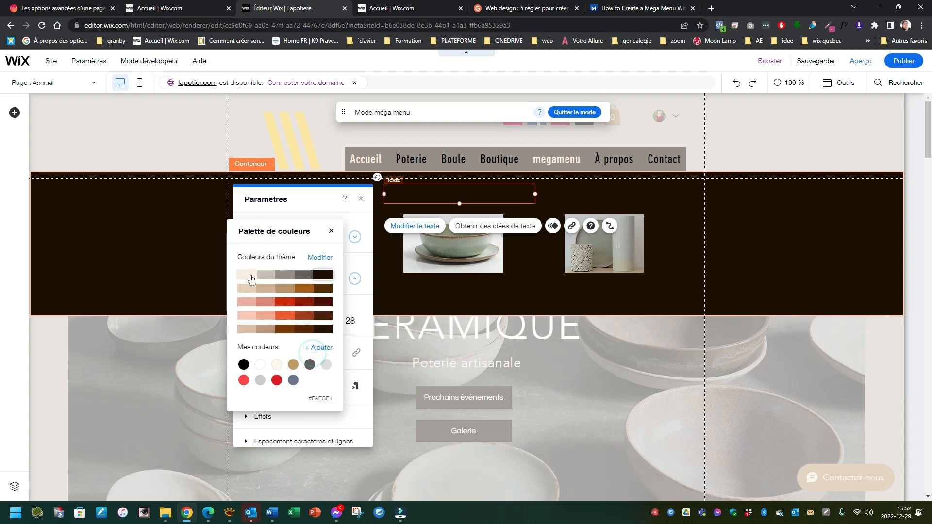
left_click(300, 199)
double_click(443, 193)
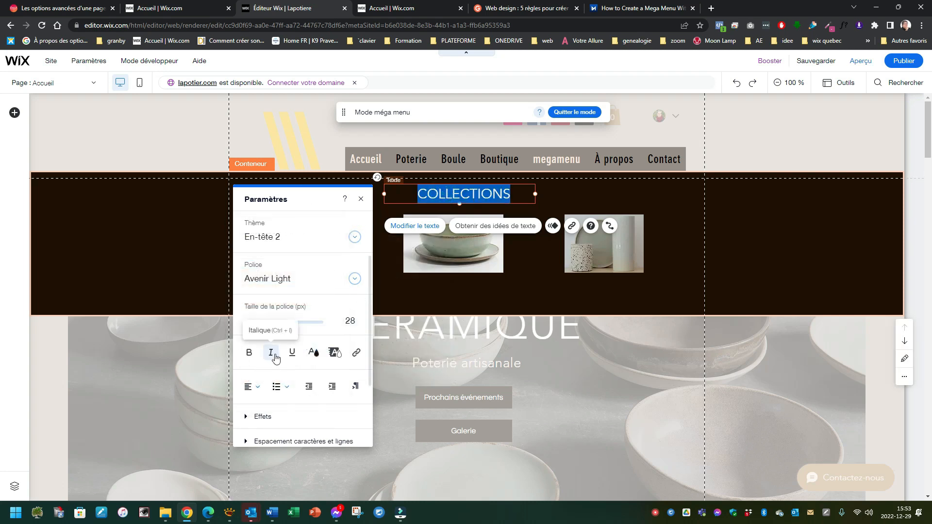
Colour the COLLECTIONS heading cream (#FAECE1) and centre it above the green bowl image.
left_click(312, 356)
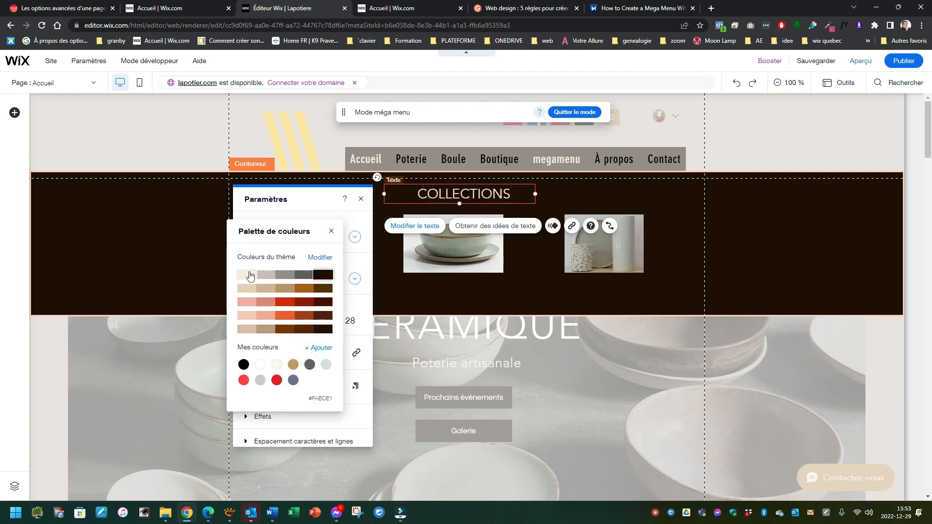
left_click(639, 192)
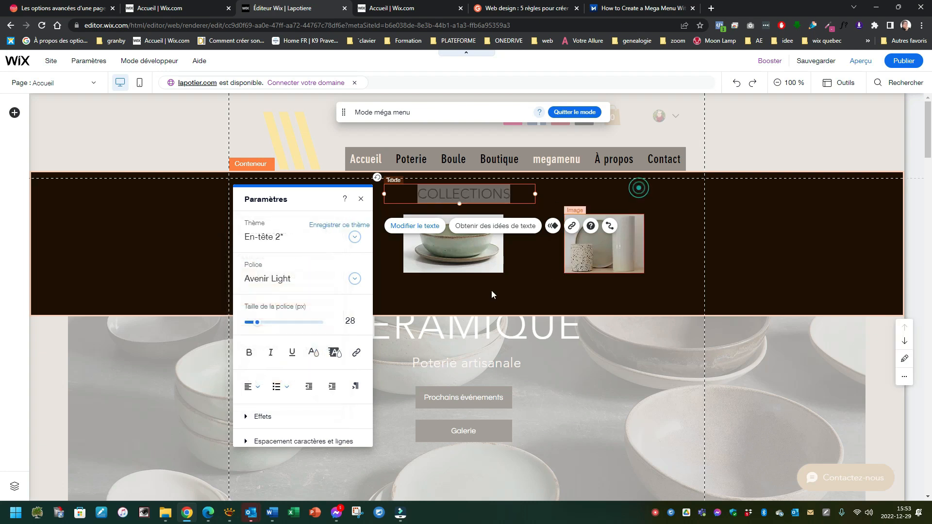
left_click(380, 293)
left_click_drag(464, 203, 453, 203)
Add an En-tête 5 text below the row of images and replace its placeholder with "bOL".
left_click(15, 113)
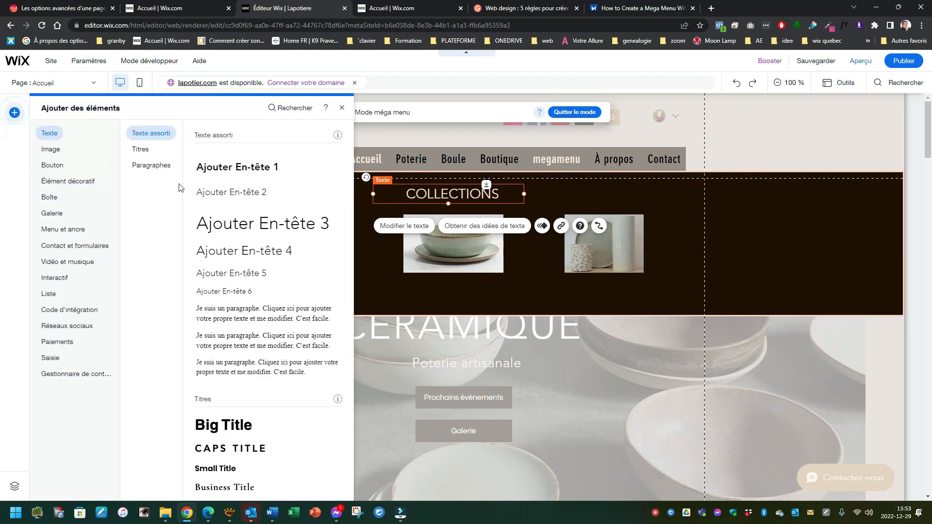
left_click(51, 149)
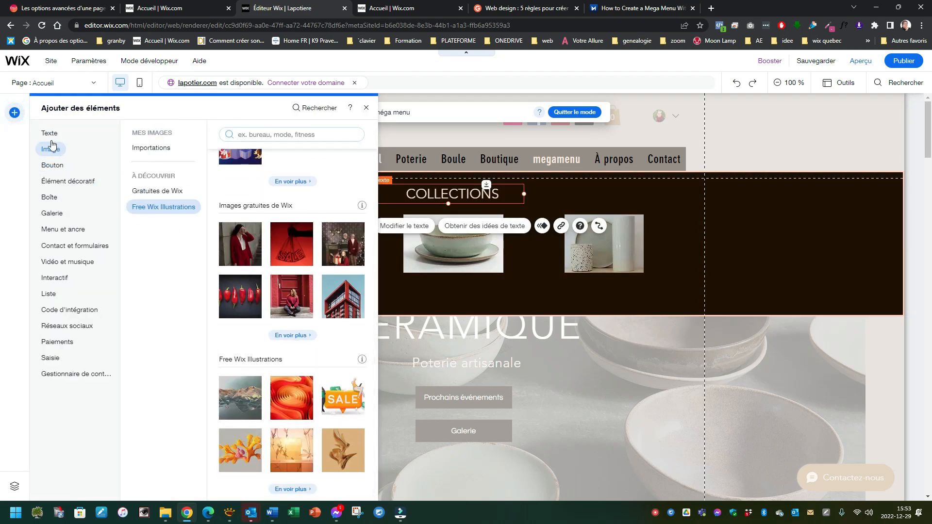
left_click(49, 133)
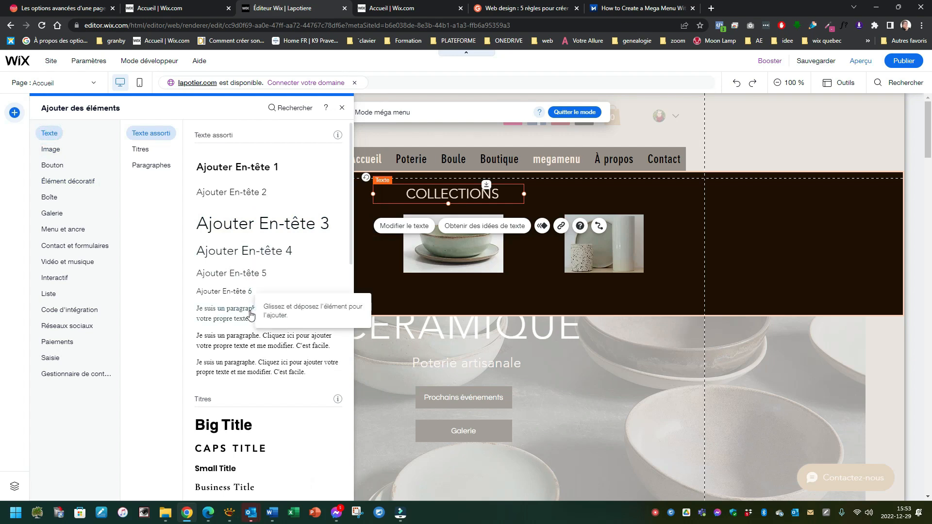
left_click_drag(235, 271, 399, 289)
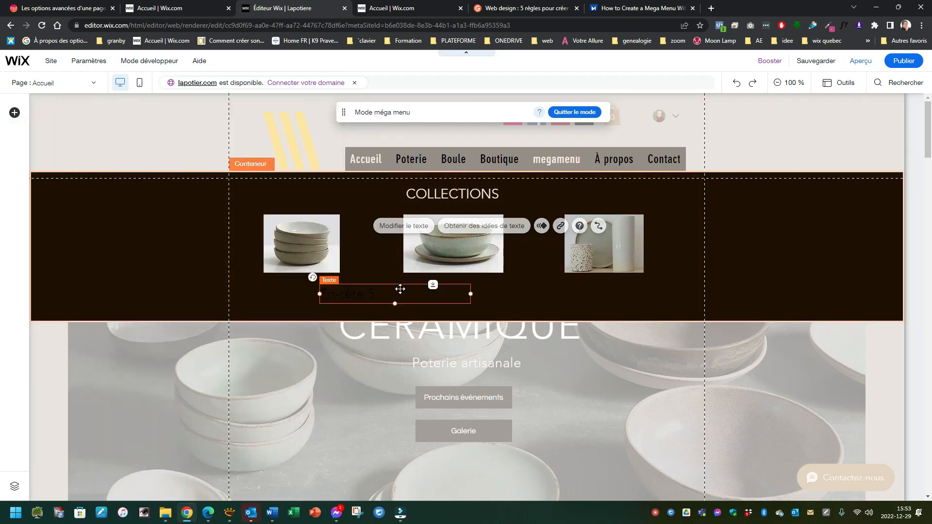
double_click(398, 290)
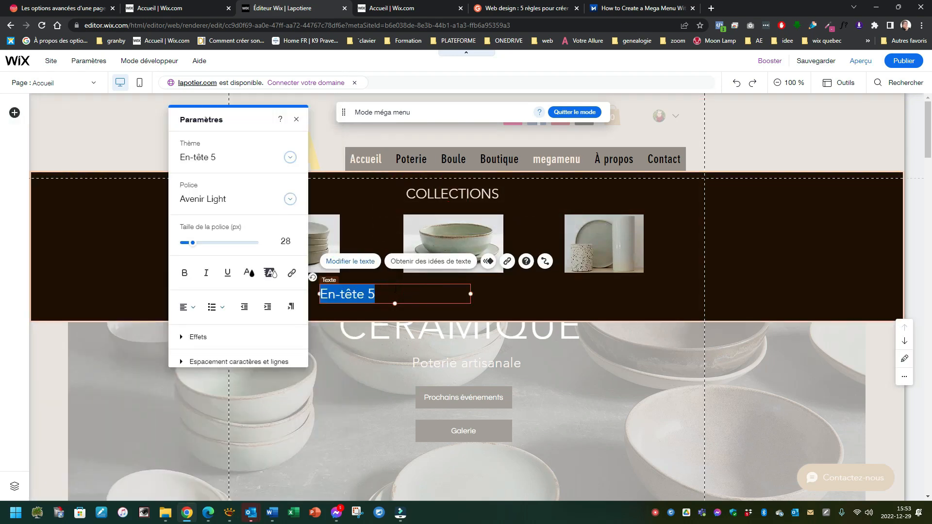
key("Caps_Lock")
key("BackSpace")
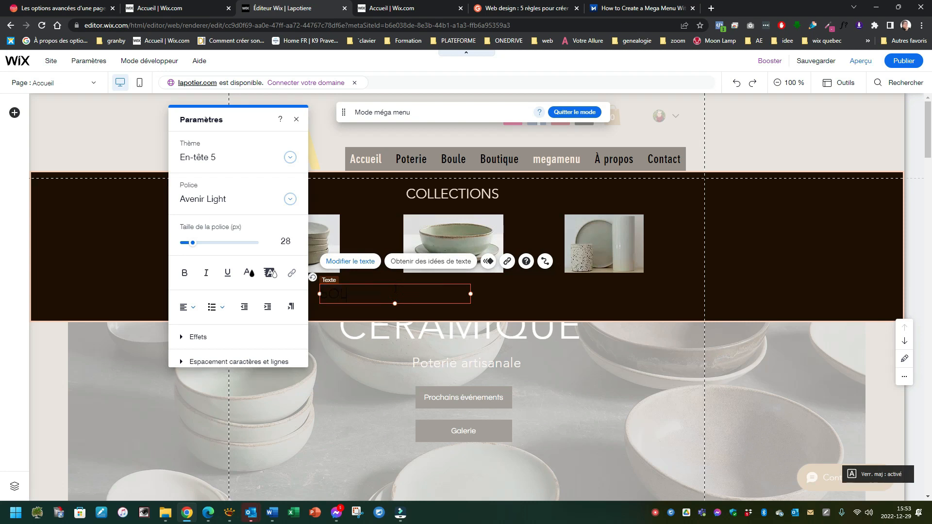
Colour the new label pale cream (#FCF8ED) and correct its text to "BOL".
key("ctrl+a")
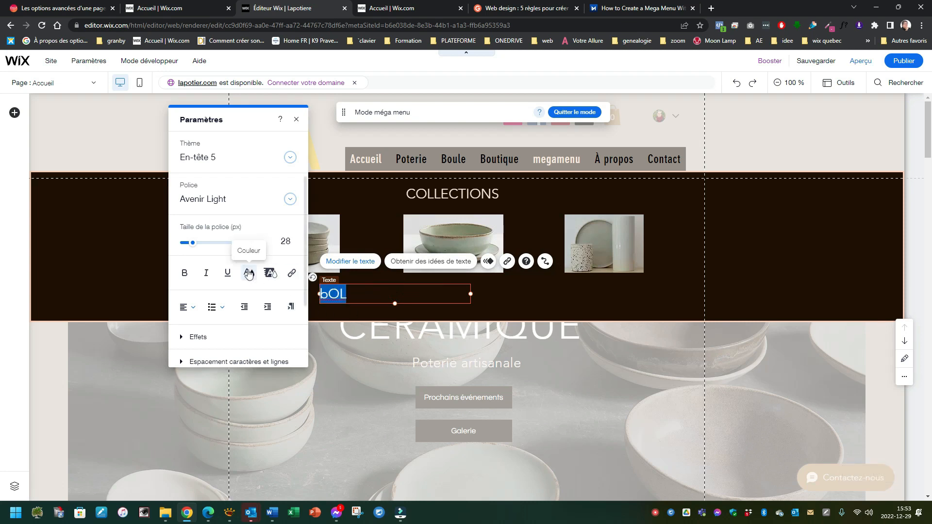
left_click(249, 273)
left_click(228, 285)
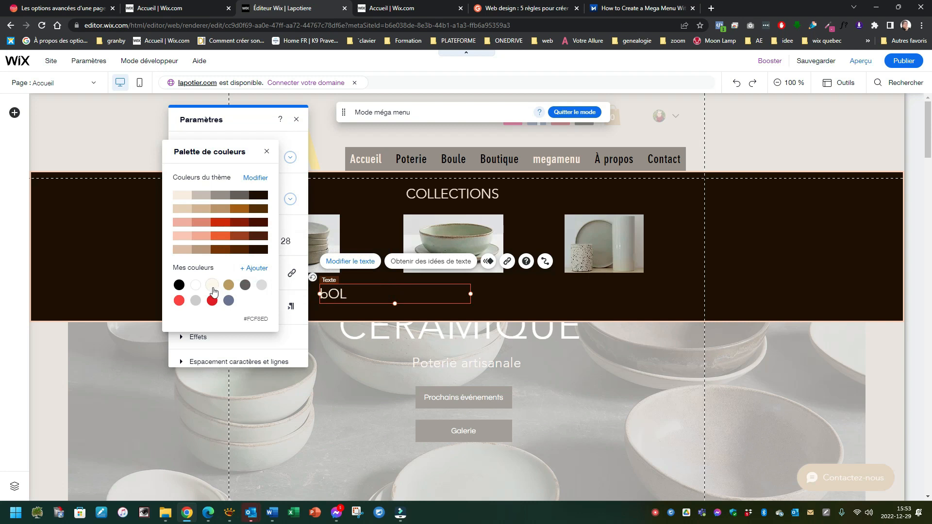
double_click(329, 295)
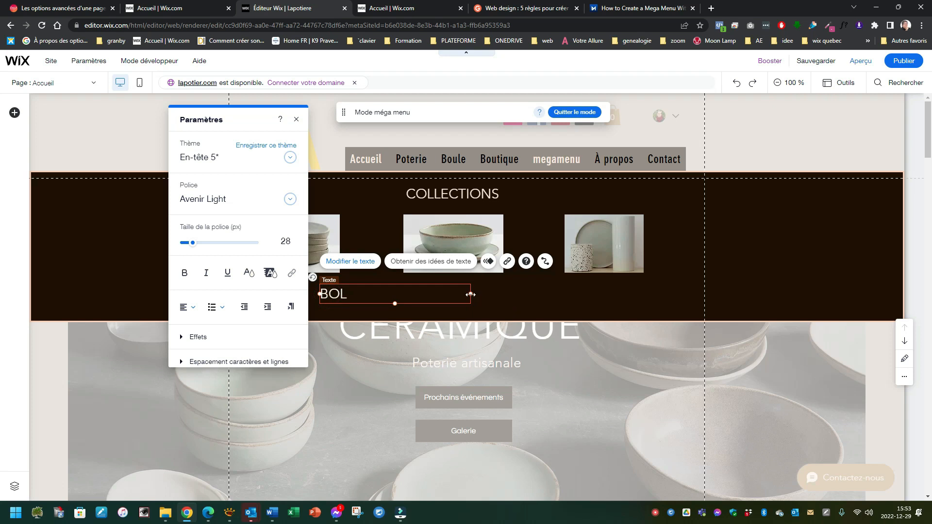
Narrow the BOL text box to fit its word and place it beneath the stacked-bowls image.
left_click_drag(470, 295, 360, 295)
left_click(441, 300)
left_click(341, 294)
left_click_drag(341, 294, 302, 290)
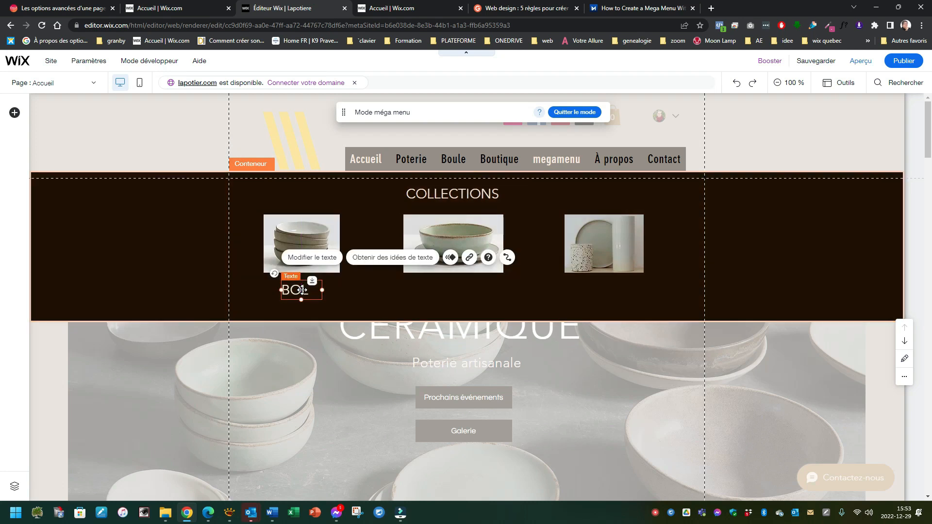
Centre the BOL text within its box and select the label's text box.
double_click(305, 290)
left_click(154, 307)
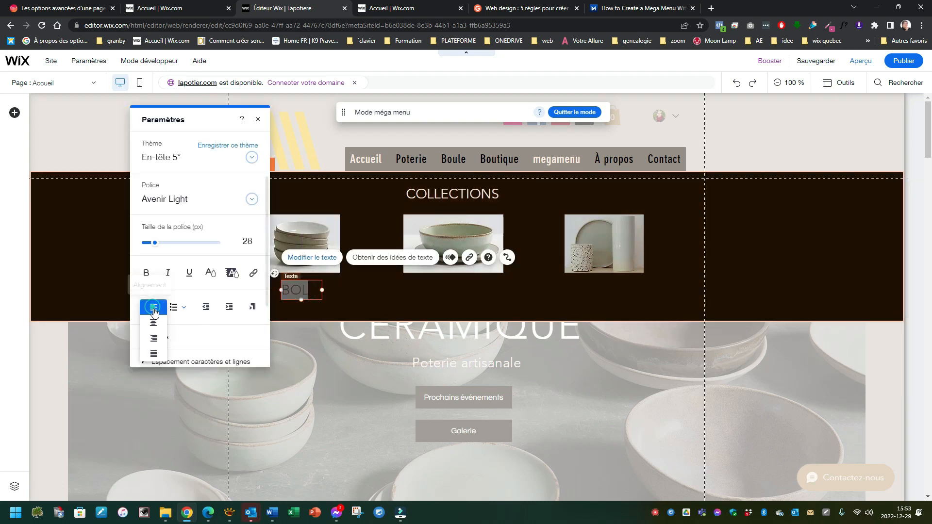
left_click(154, 324)
left_click(372, 298)
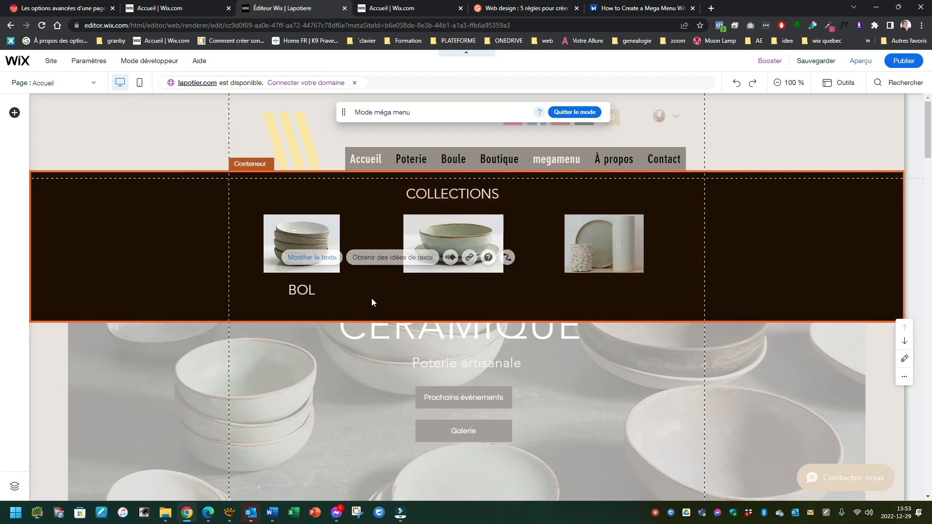
left_click(307, 295)
left_click(307, 296)
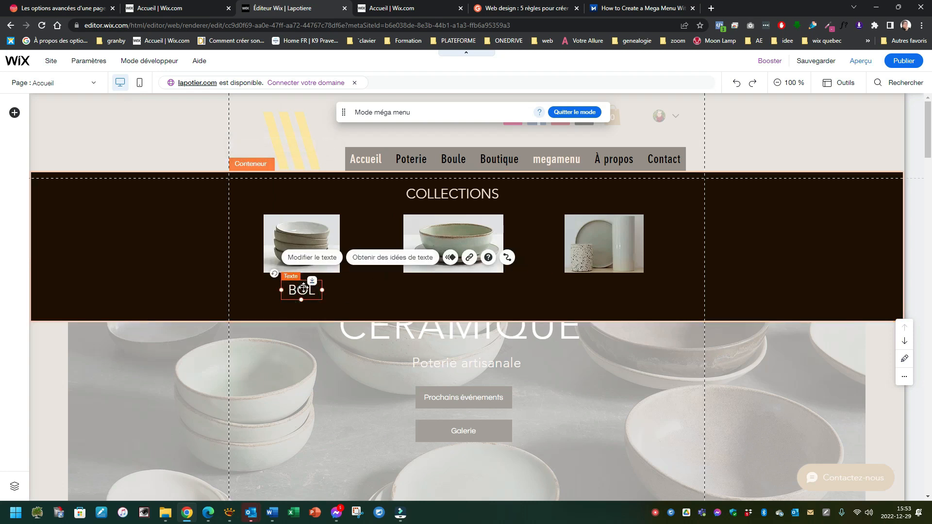
Duplicate the BOL label and place the copy beneath the middle bowl-and-plate image.
right_click(303, 289)
left_click(338, 263)
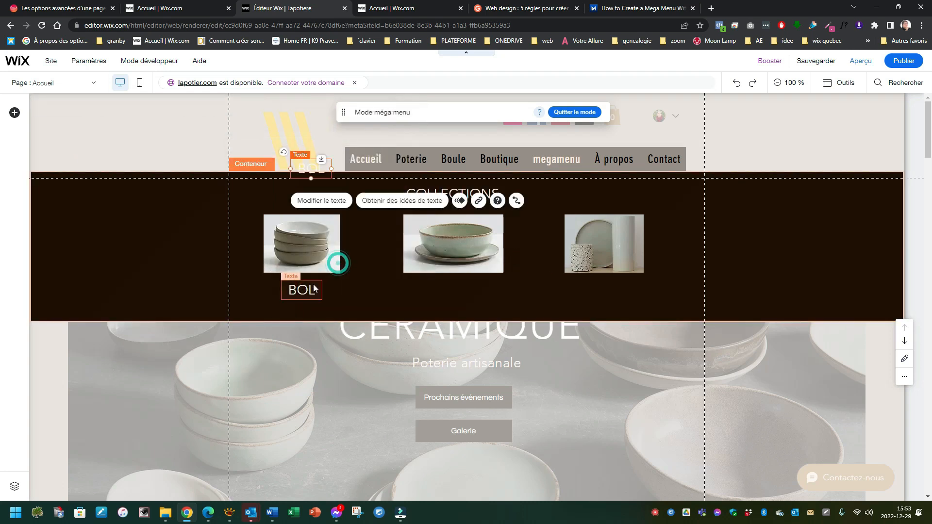
left_click(302, 290)
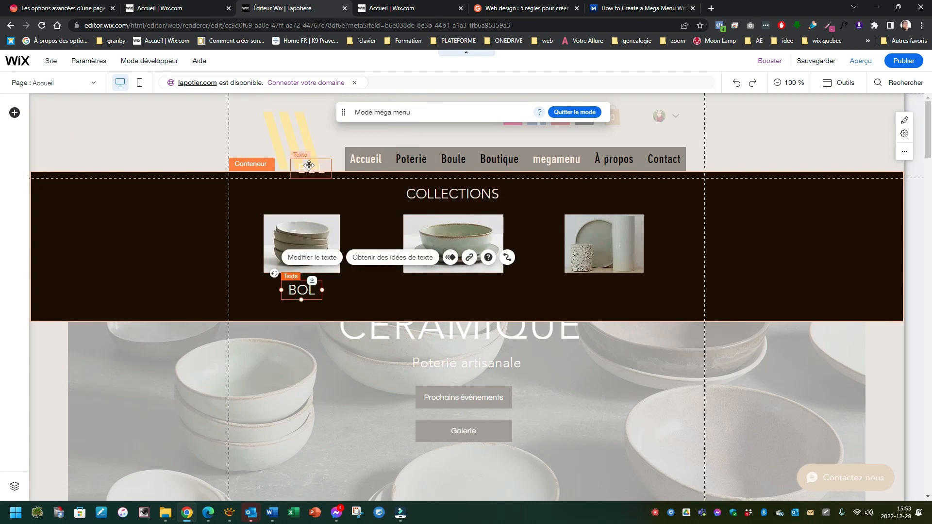
left_click_drag(305, 166, 453, 287)
Change the copied label to ASSIETTE, widen its box to fit the word on one line, and centre it beneath the middle image.
double_click(452, 287)
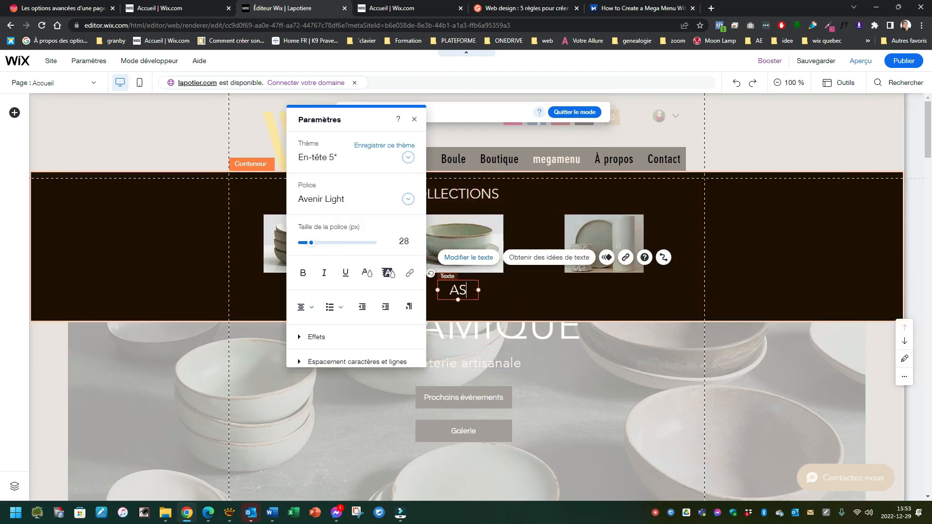
type("ASSIETTE")
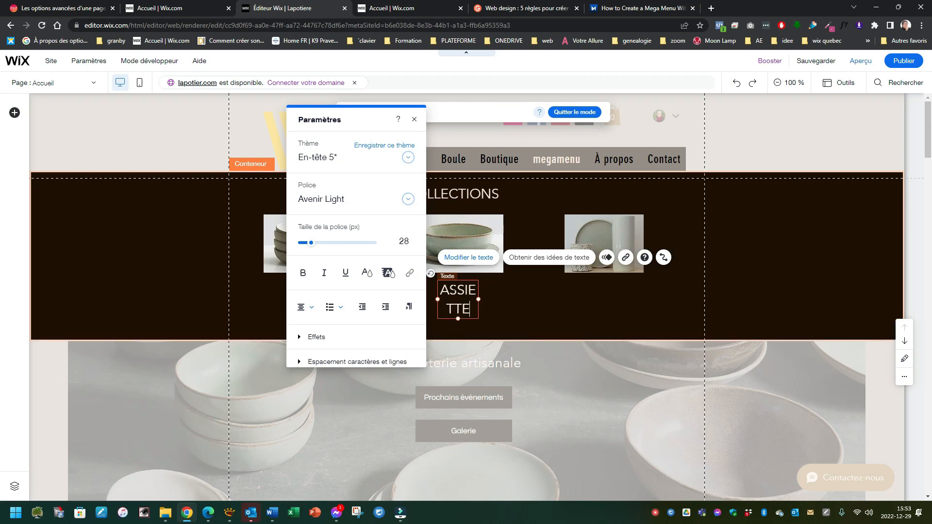
left_click(523, 305)
left_click(467, 296)
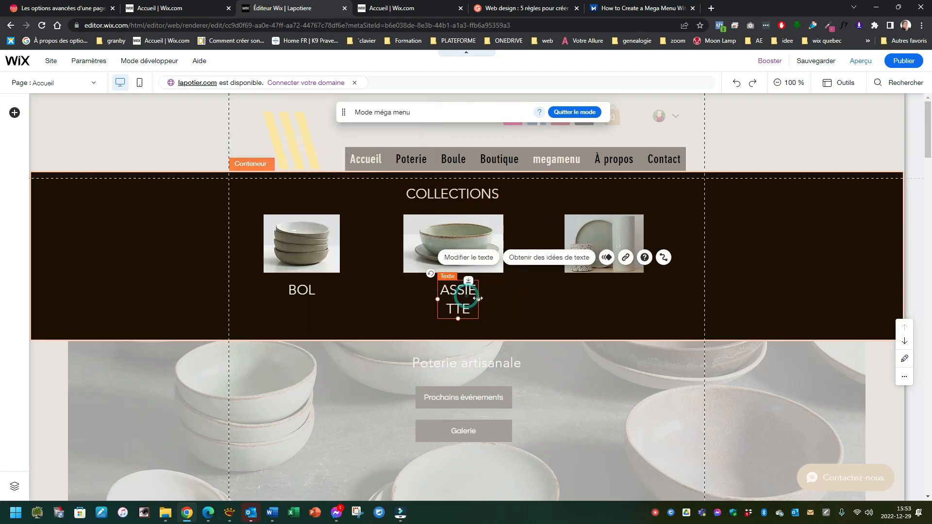
left_click_drag(494, 298, 470, 292)
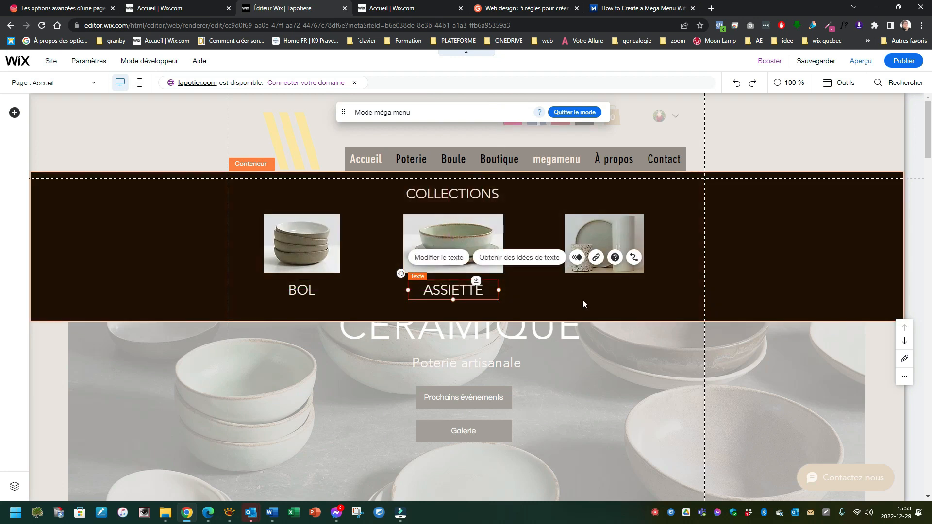
Duplicate the ASSIETTE label and place the copy beneath the third image with the vases.
right_click(575, 289)
left_click(505, 270)
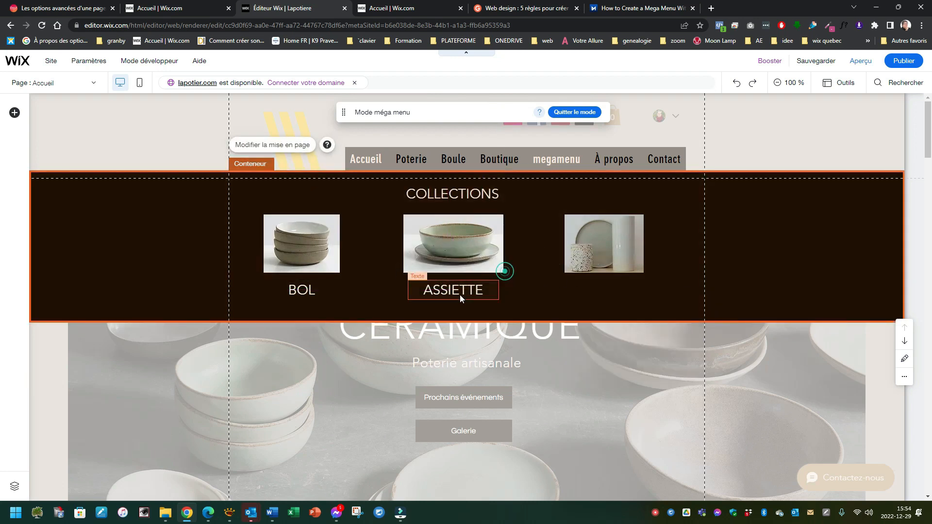
left_click(462, 297)
right_click(464, 291)
left_click(486, 262)
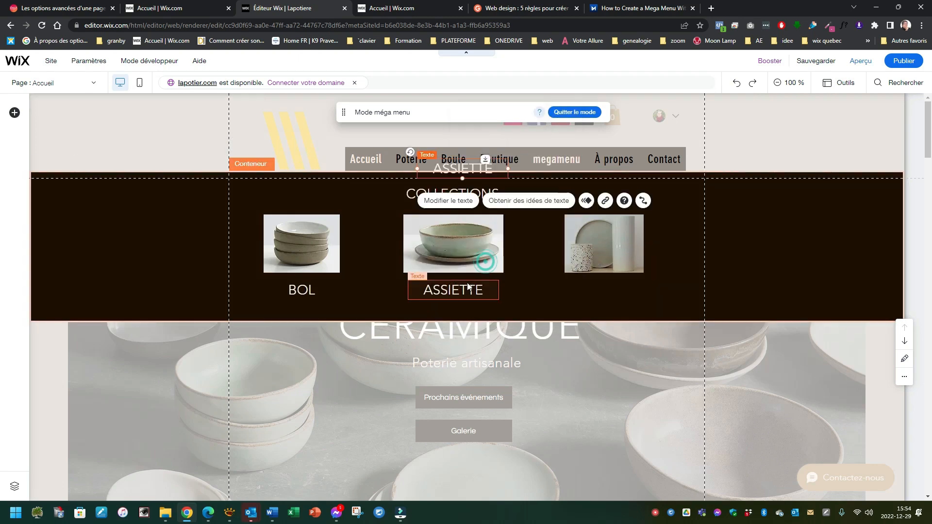
left_click_drag(461, 168, 610, 290)
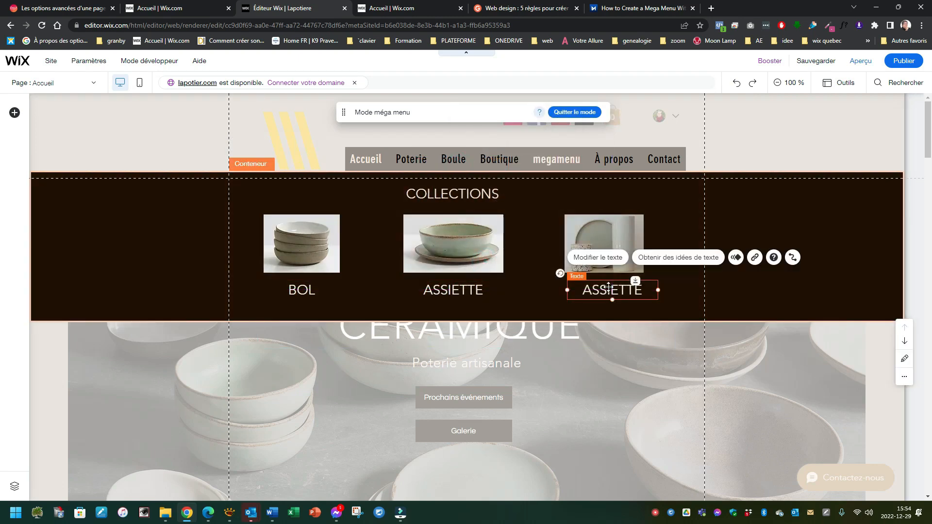
Change the new copy's text to VASE and align its box with the image above it.
double_click(607, 287)
type("VA")
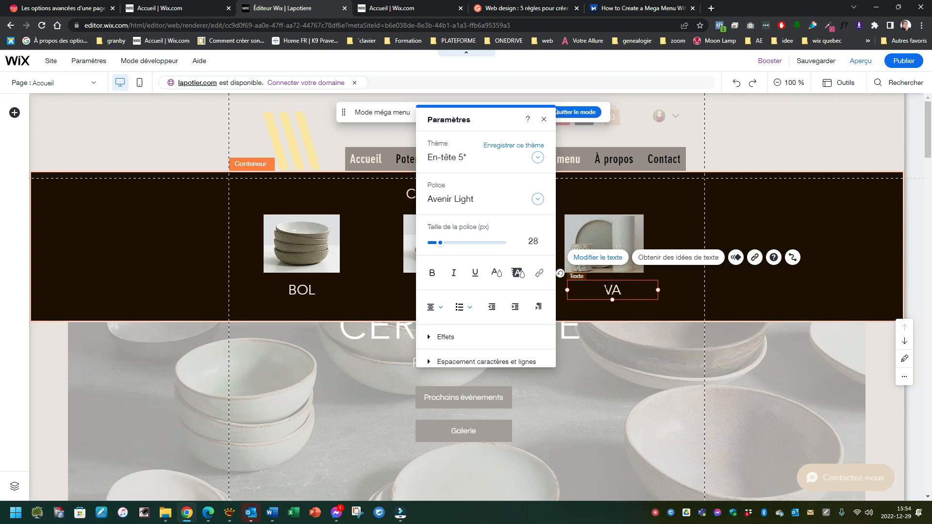
left_click(660, 227)
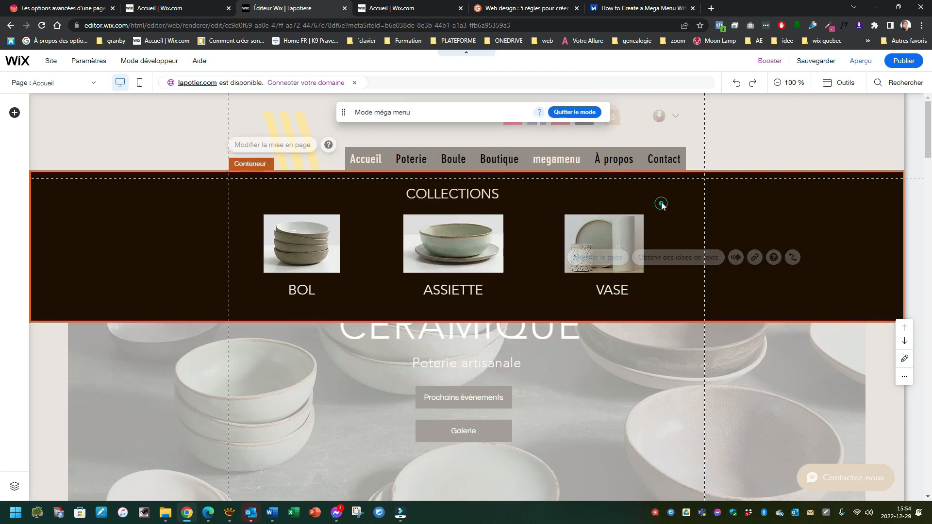
left_click(619, 290)
left_click_drag(618, 289, 573, 293)
Link the BOL label to the bol page, opening in the current window.
left_click(304, 289)
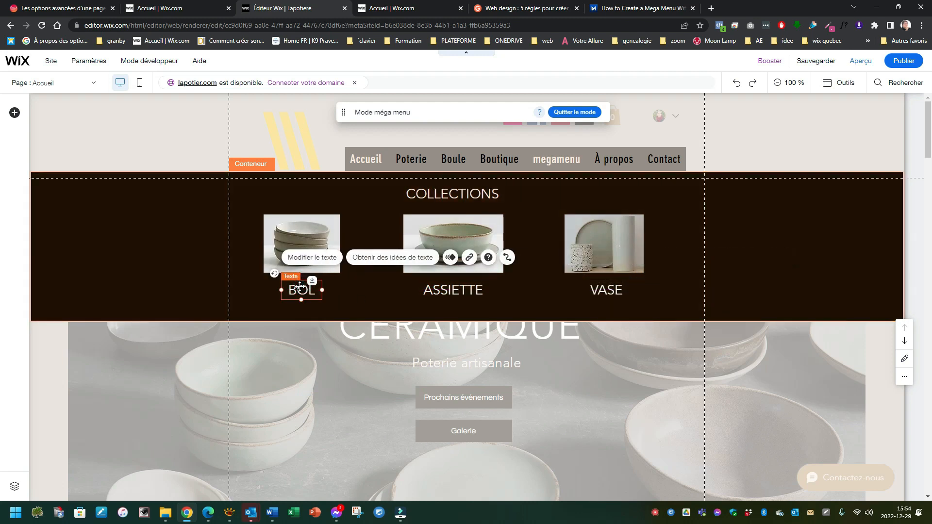
double_click(303, 290)
left_click(470, 257)
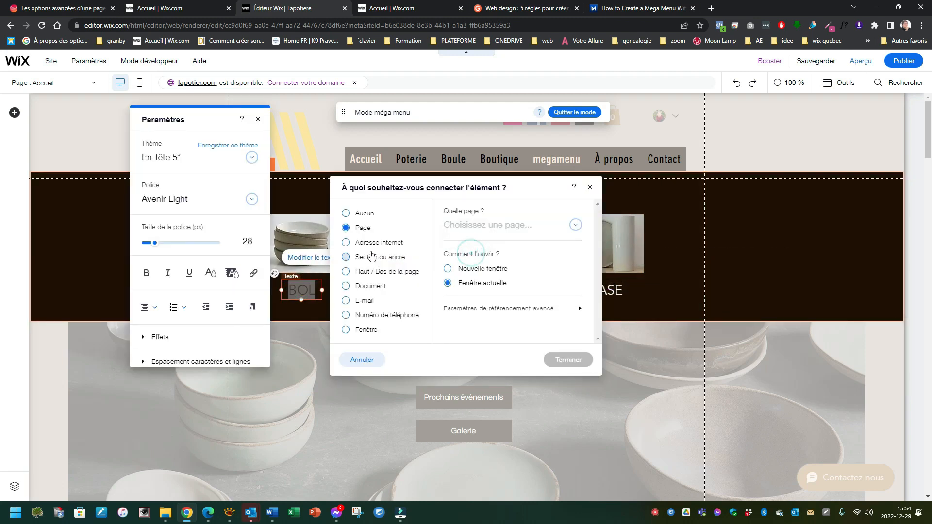
left_click(451, 234)
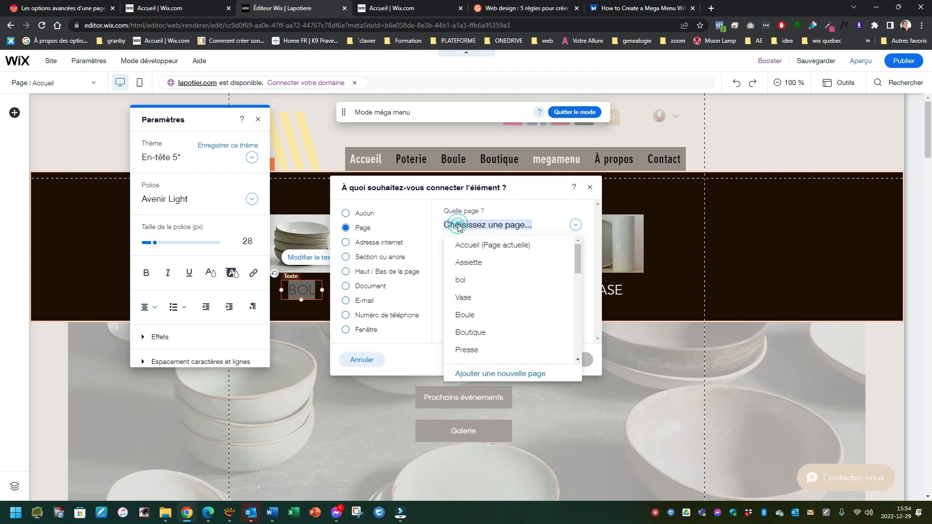
left_click(466, 283)
left_click(557, 362)
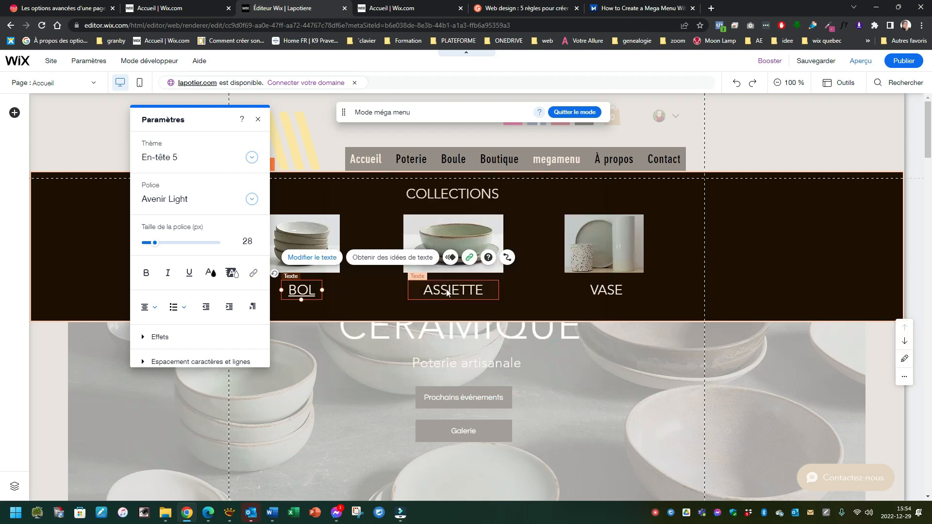
Link the ASSIETTE label's text to the Assiette page.
double_click(447, 293)
left_click(384, 274)
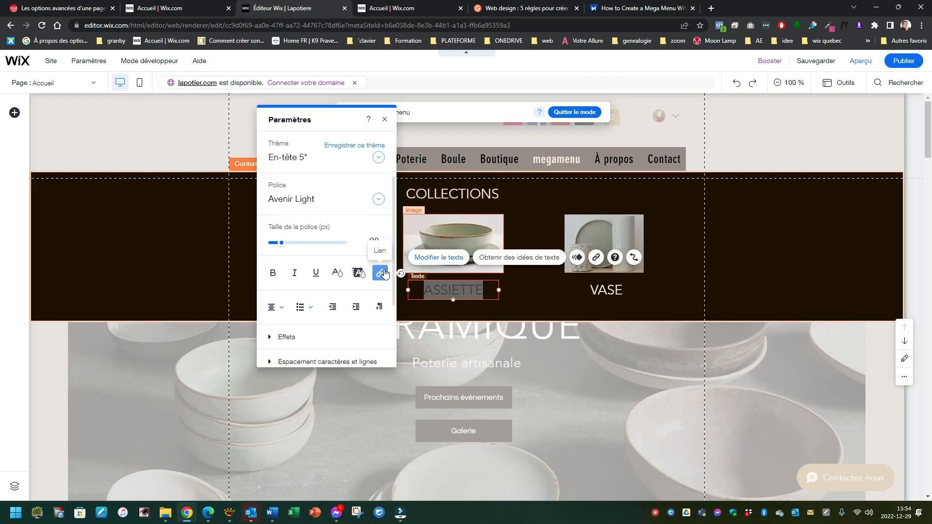
left_click(384, 274)
left_click(461, 229)
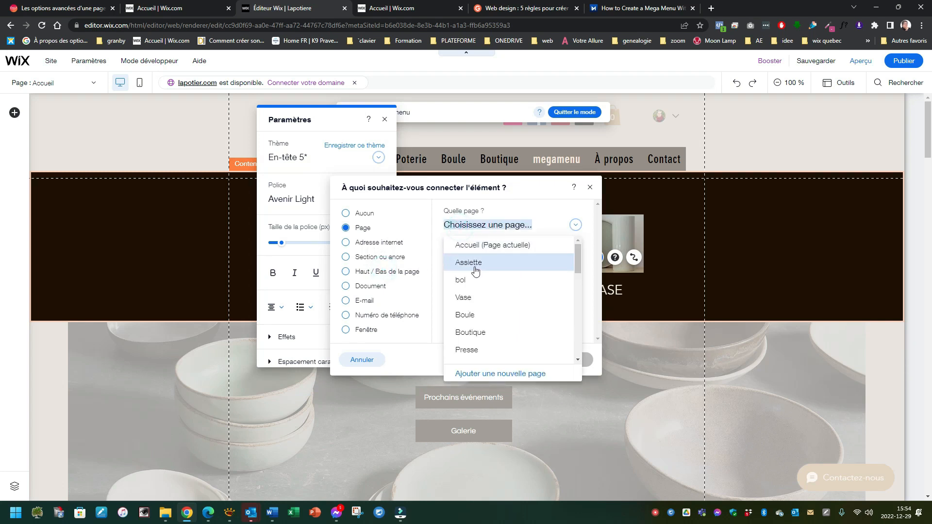
left_click(475, 266)
left_click(568, 359)
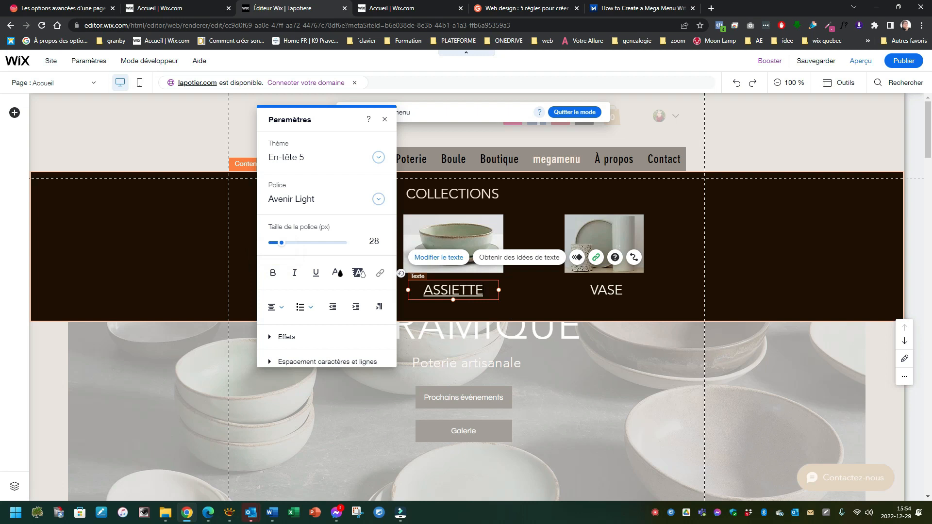
double_click(483, 289)
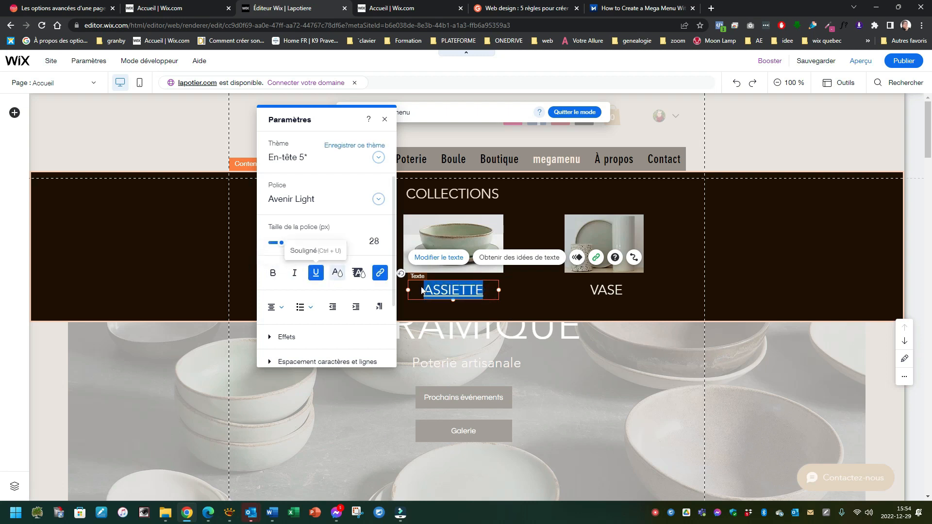
Link the VASE label's text to the Vase page, opening in the current window.
double_click(593, 287)
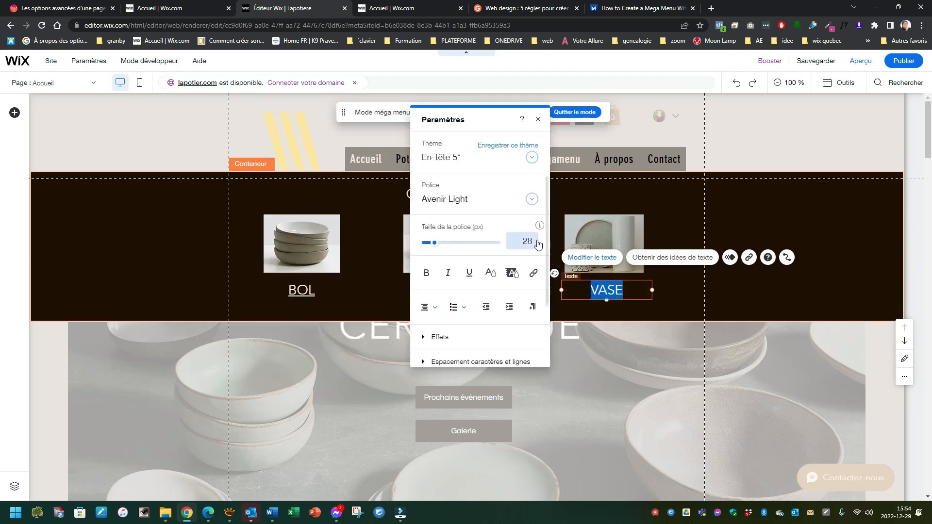
left_click(533, 273)
left_click(470, 226)
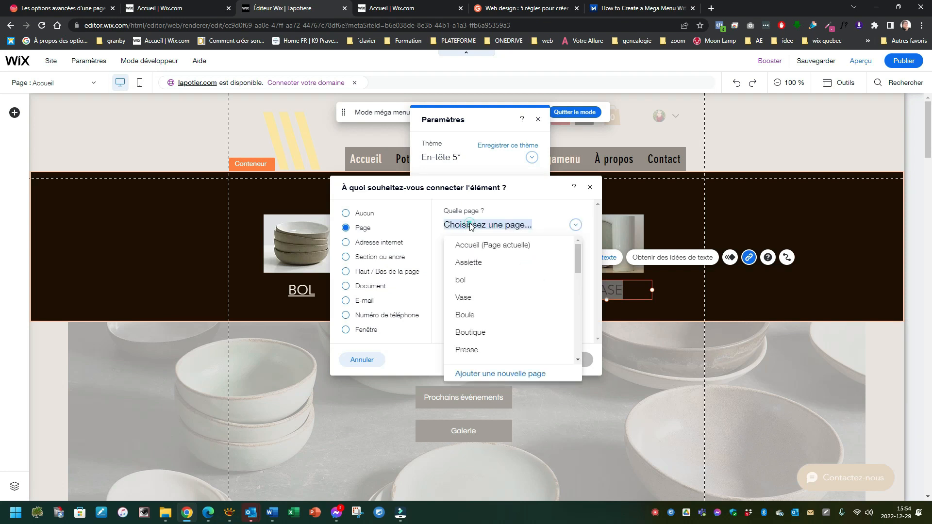
left_click(463, 294)
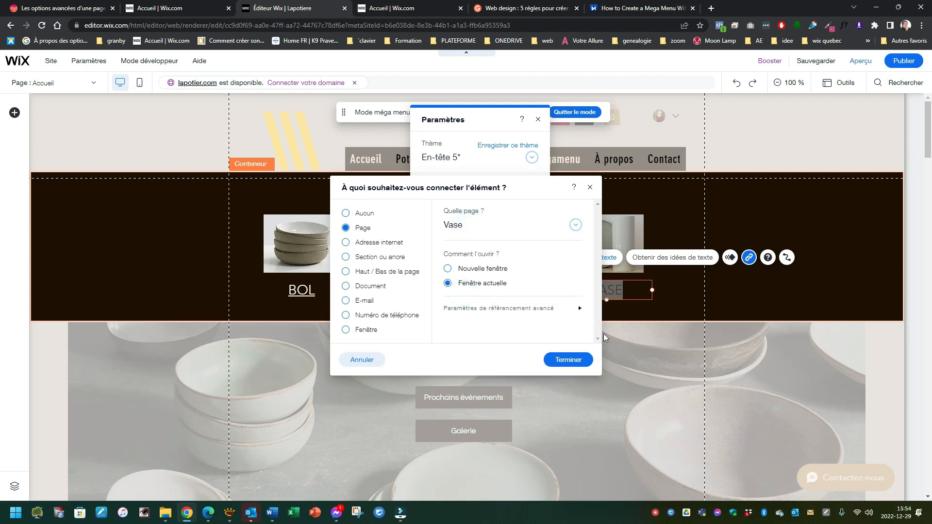
left_click(568, 360)
left_click(777, 209)
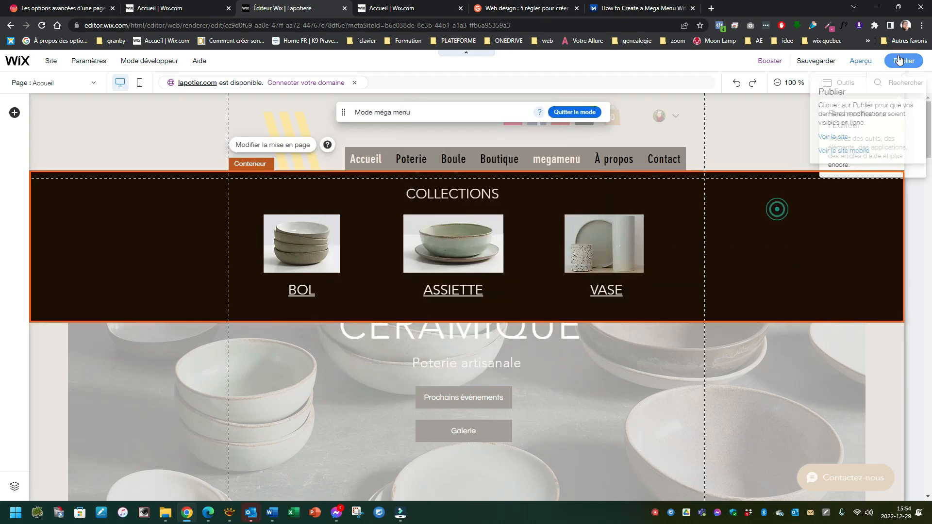
Preview the site and check the À propos submenu and the megamenu dropdown in the header.
left_click(861, 62)
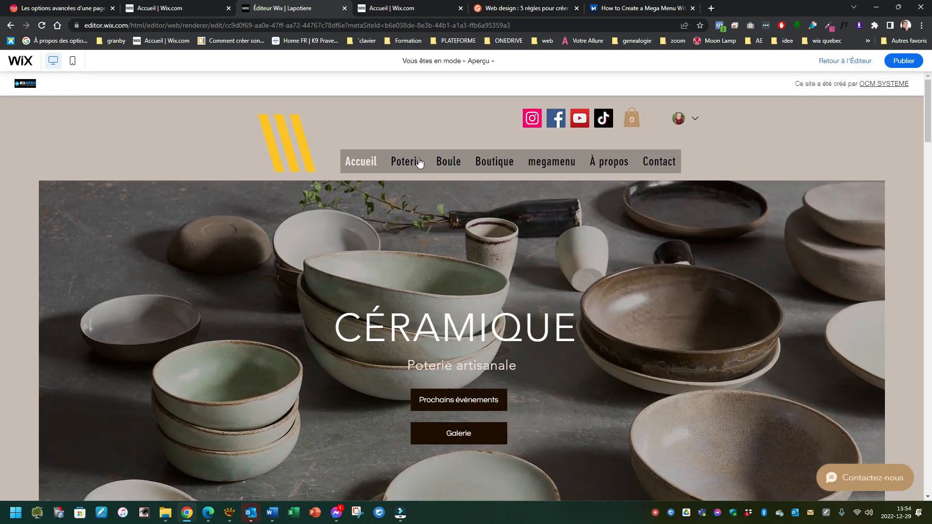
mouse_move(414, 167)
mouse_move(621, 168)
mouse_move(612, 188)
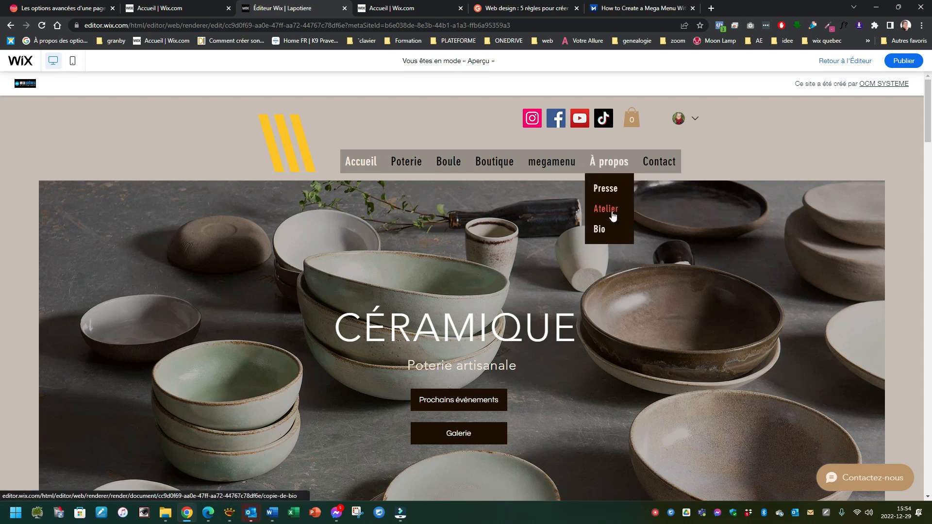
mouse_move(558, 168)
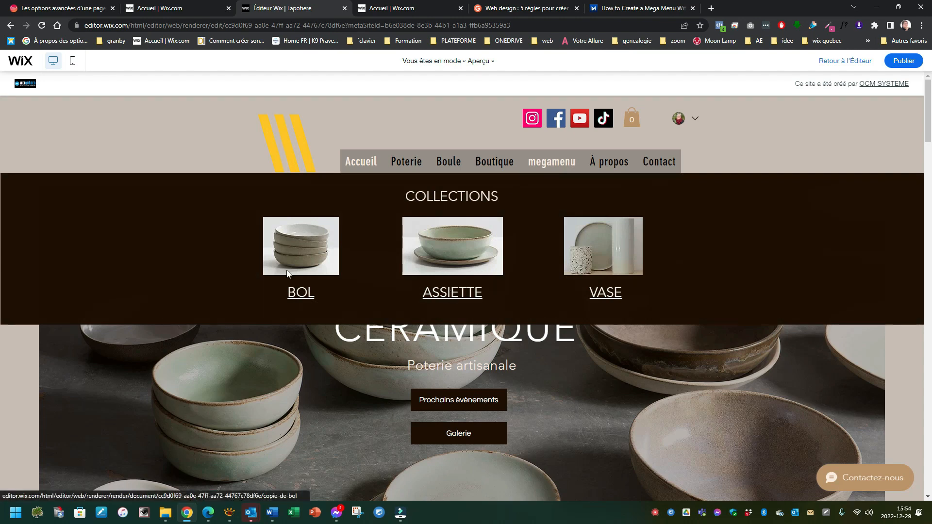
Test the mega menu's VASE and ASSIETTE links in the preview and return to the editor.
left_click(603, 294)
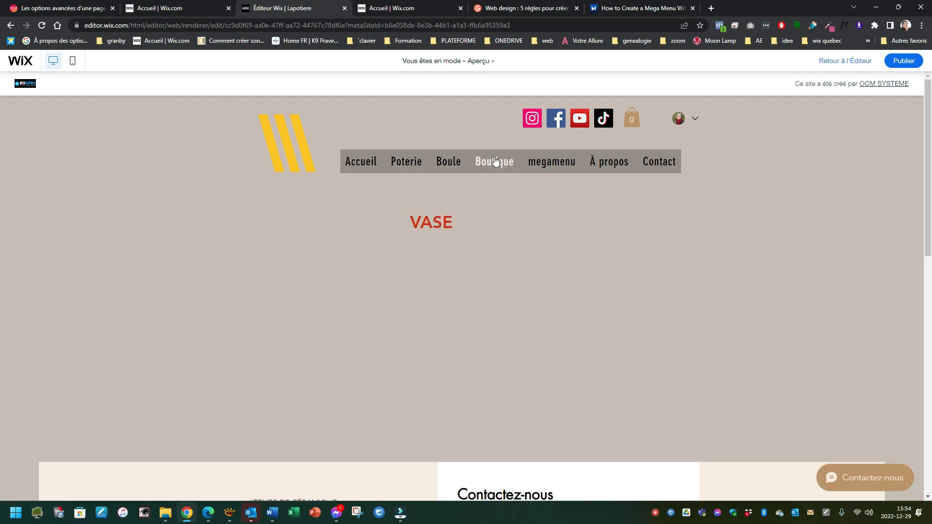
mouse_move(530, 157)
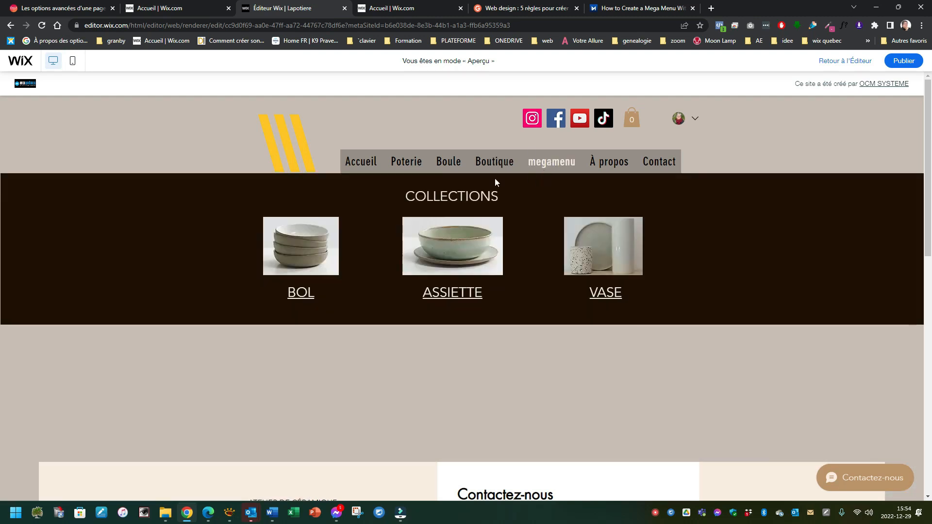
left_click(449, 291)
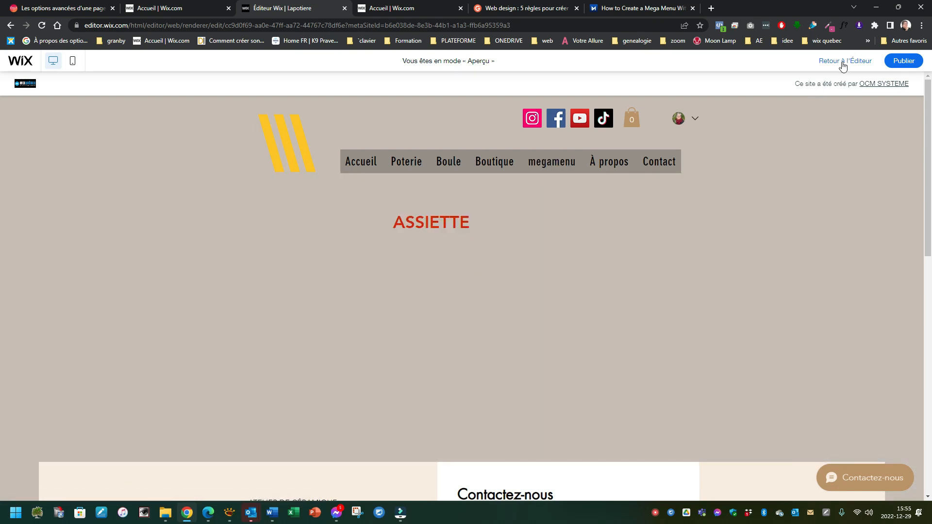
left_click(843, 63)
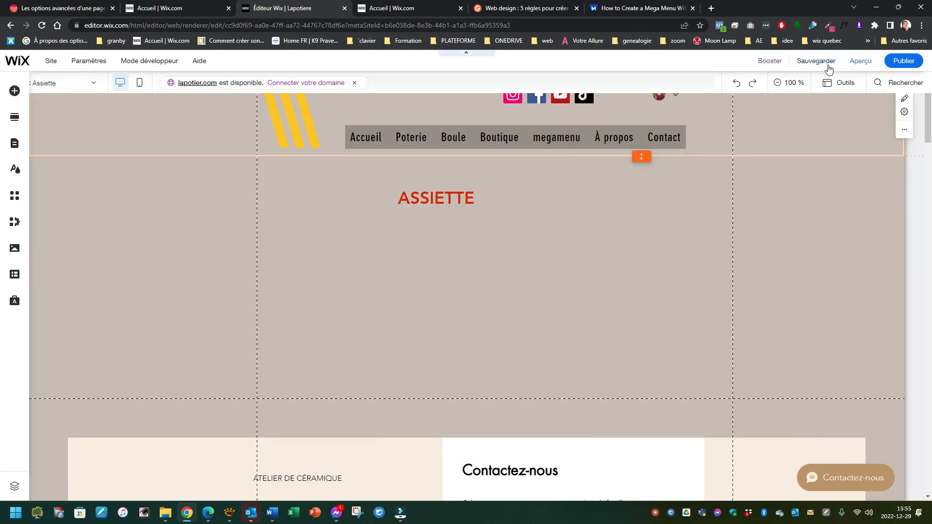
Shift the striped logo and the horizontal menu leftward within the header, keeping the menu beside the logo.
mouse_move(771, 68)
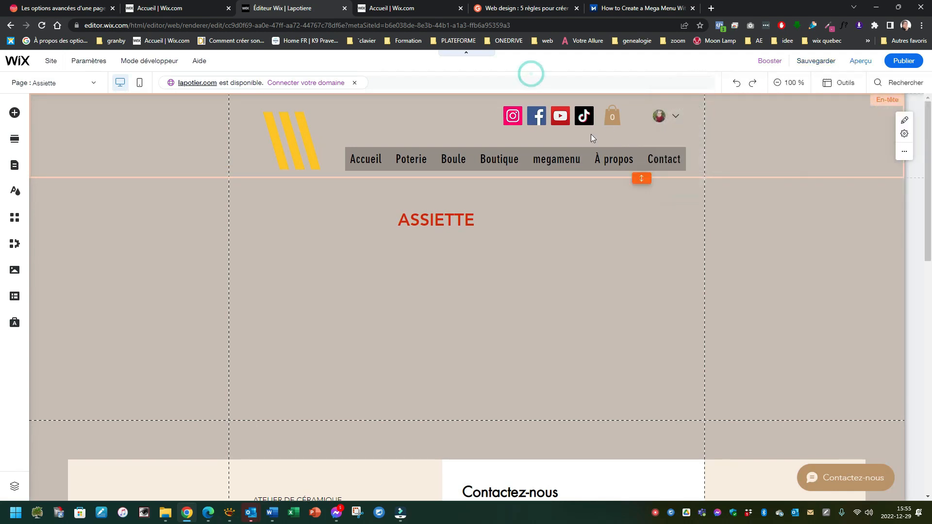
left_click(575, 140)
left_click(508, 161)
left_click_drag(497, 163, 469, 167)
left_click(272, 130)
left_click_drag(298, 139, 268, 135)
left_click_drag(428, 162, 414, 162)
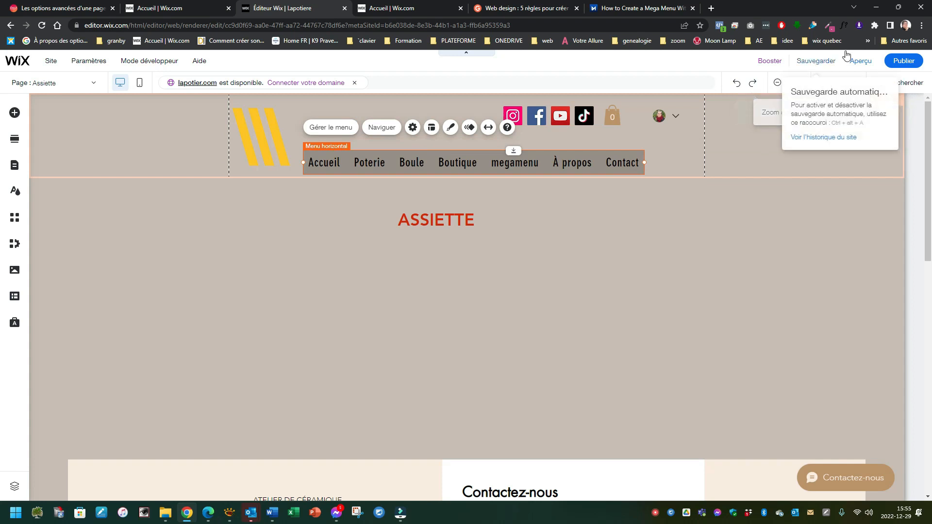
Preview the rearranged header and check how the À propos submenu and the mega menu open.
left_click(859, 60)
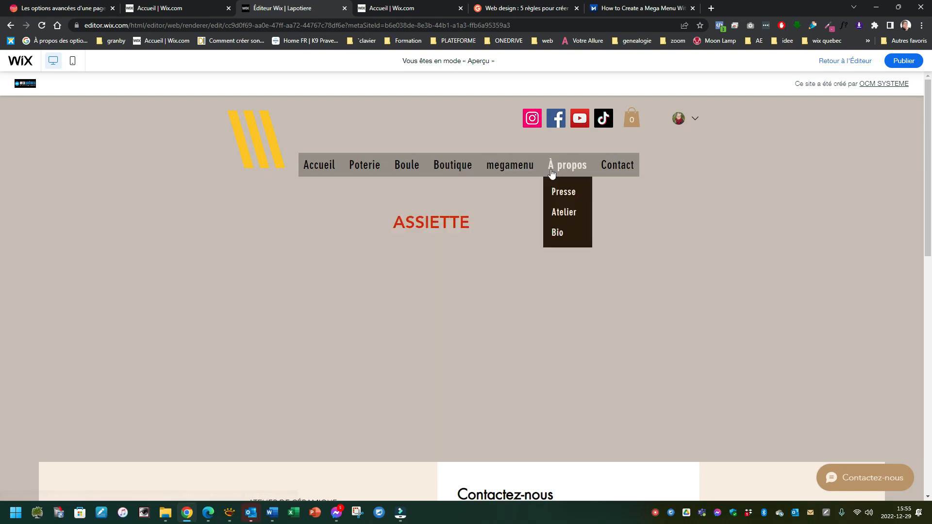
mouse_move(519, 171)
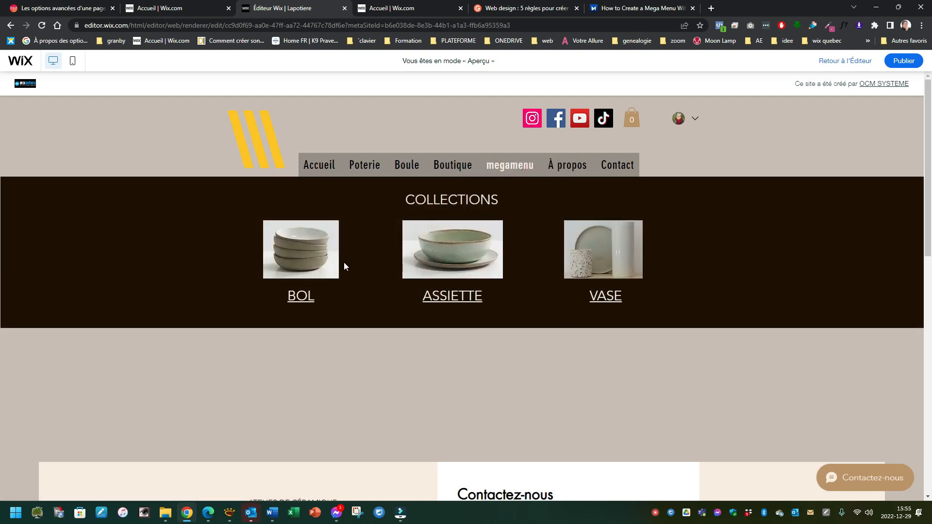
mouse_move(567, 165)
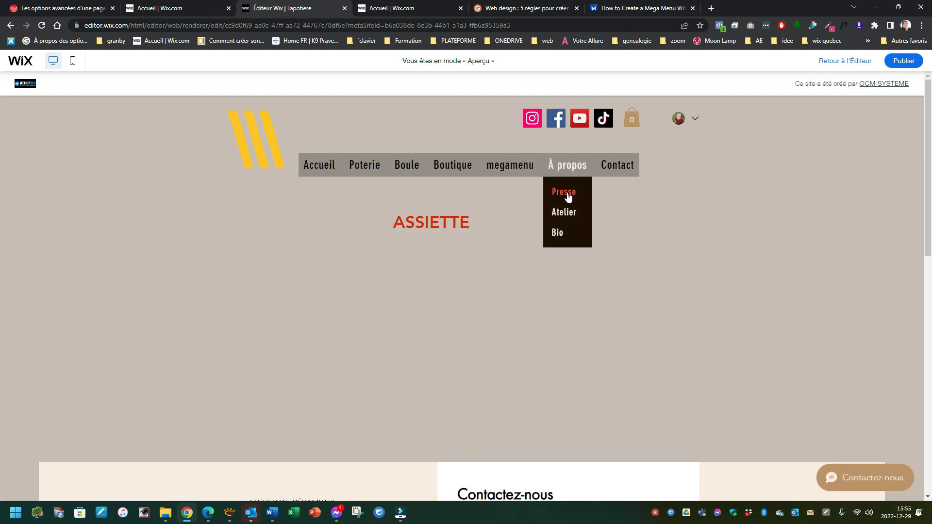
mouse_move(565, 193)
mouse_move(364, 164)
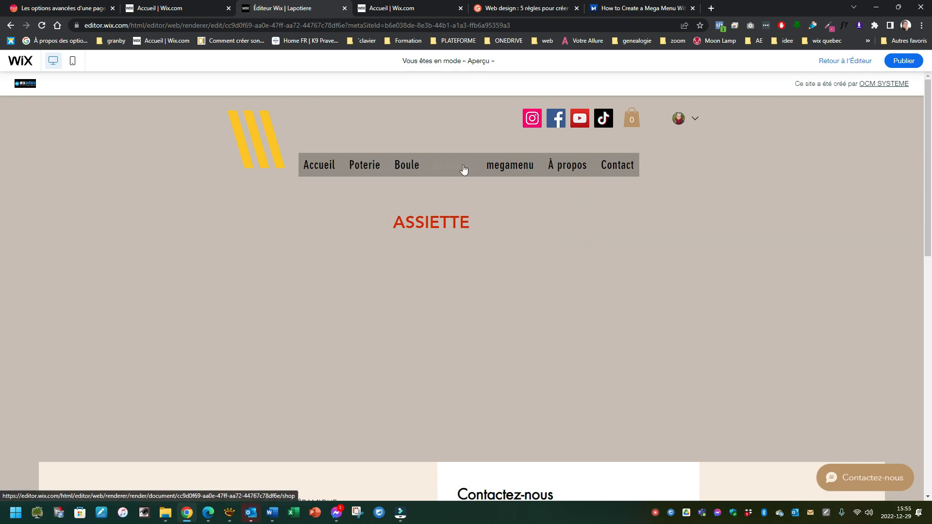
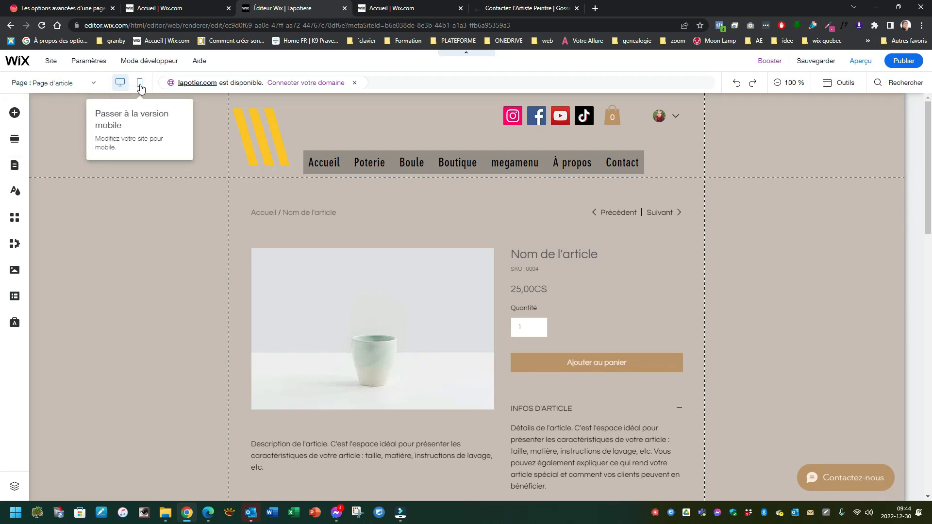
Switch the site to its mobile version, preview it, and examine the hamburger menu with the Poterie submenu expanded.
left_click(139, 83)
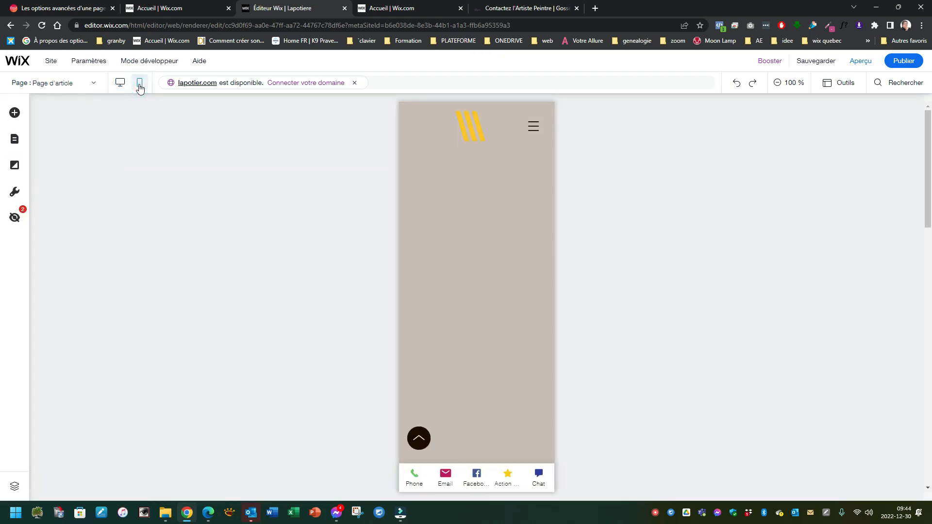
left_click(533, 129)
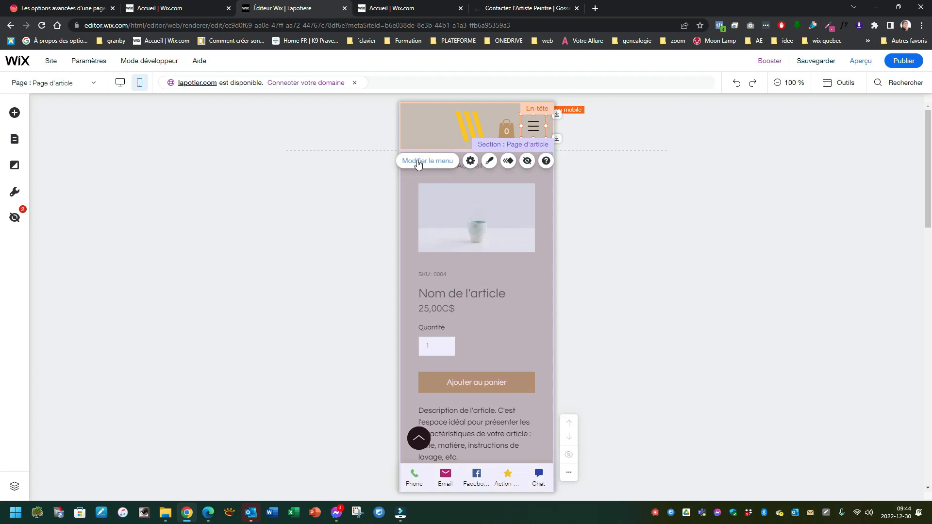
left_click(860, 63)
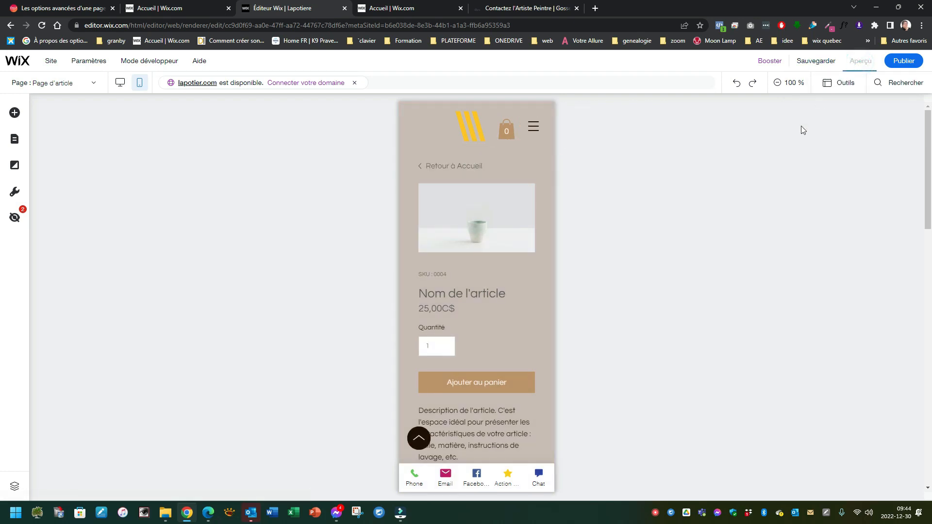
left_click(518, 192)
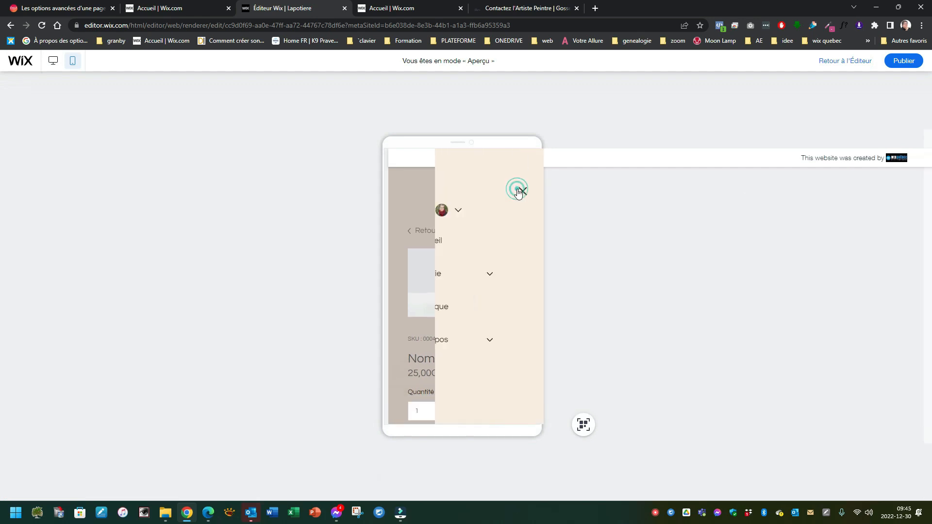
left_click(428, 275)
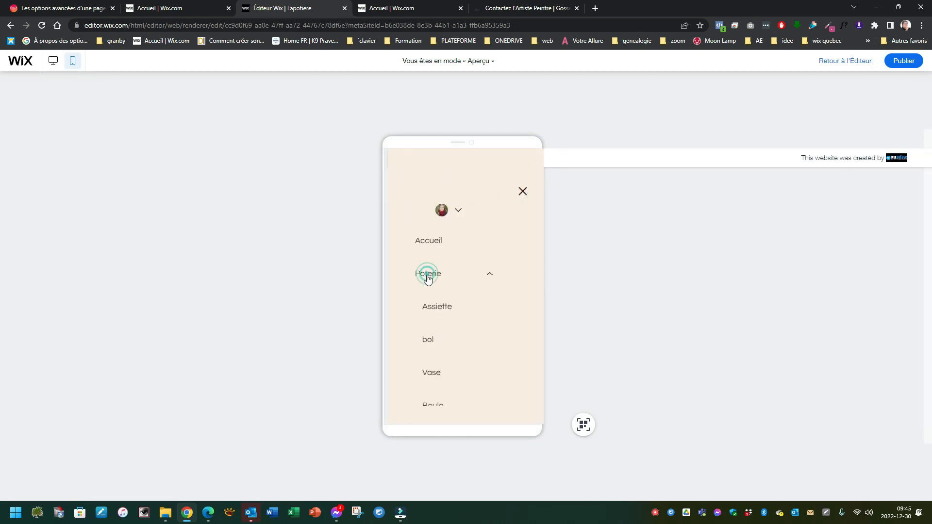
scroll(428, 358, "down", 2)
scroll(444, 375, "up", 1)
scroll(443, 375, "down", 1)
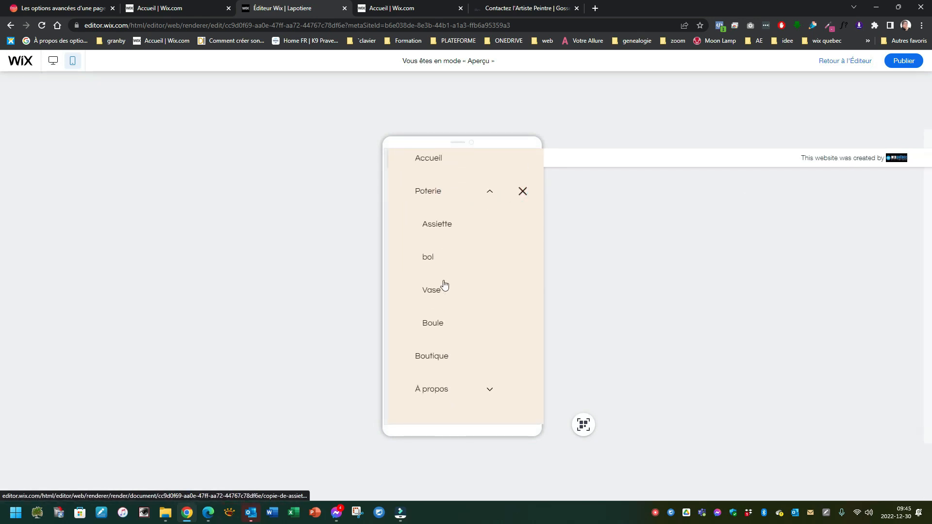
Examine the expanded À propos submenu in the mobile preview, then close the menu and return to the editor.
left_click(439, 393)
scroll(469, 325, "down", 2)
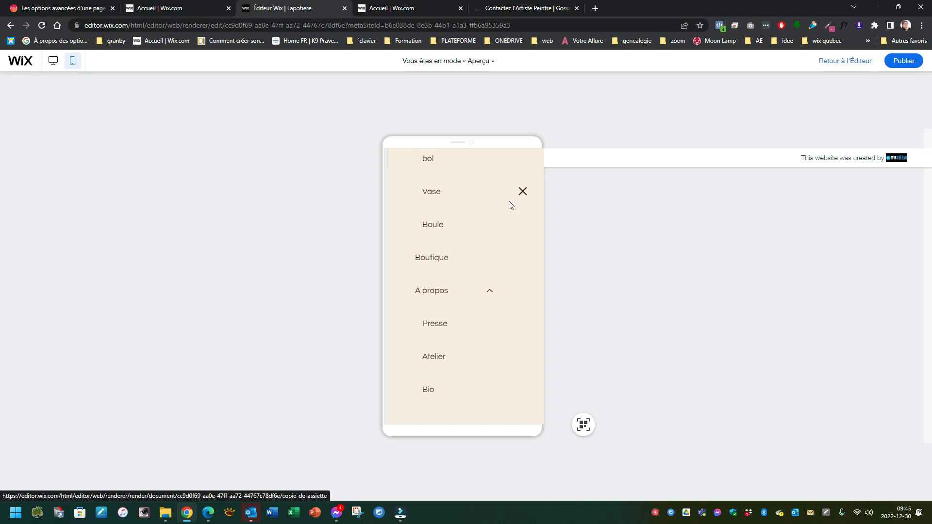
scroll(507, 204, "up", 4)
scroll(495, 229, "down", 4)
scroll(510, 200, "up", 4)
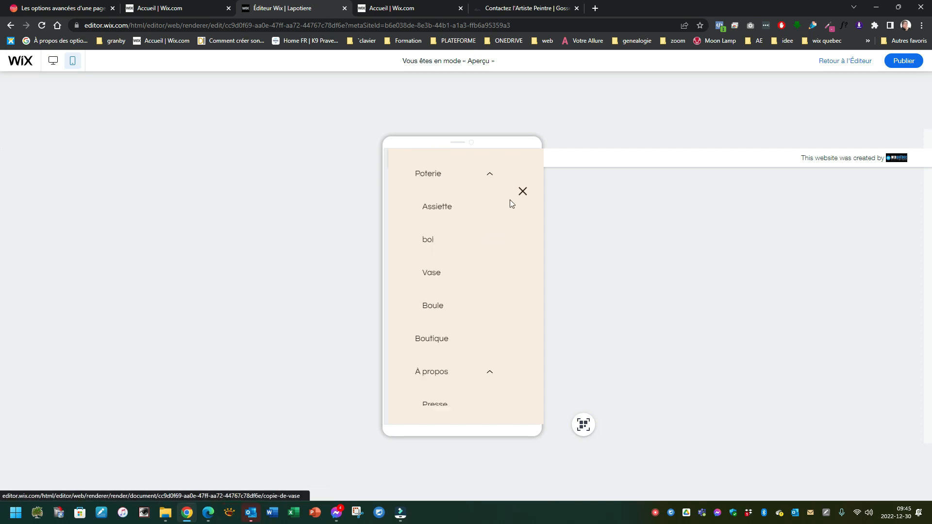
left_click(526, 190)
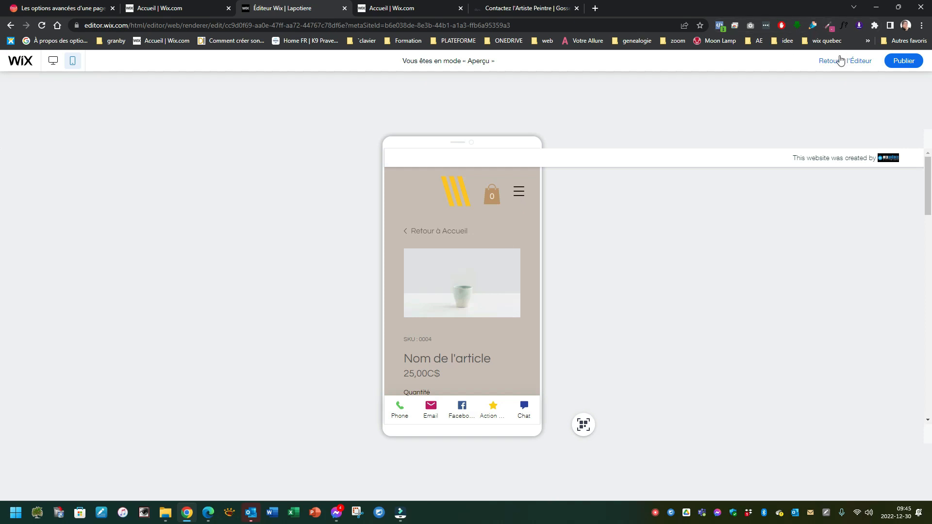
left_click(838, 62)
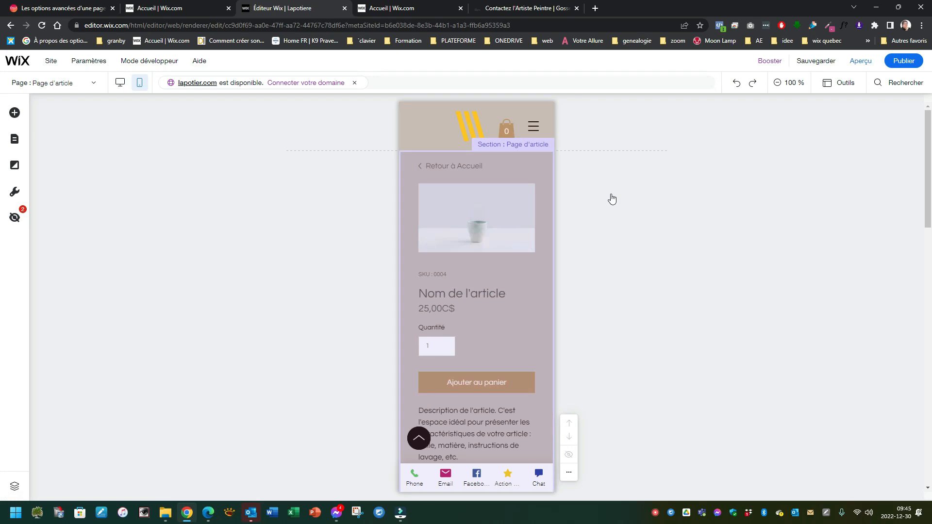
Open the mobile header's hamburger menu for editing and set its menu as an advanced menu.
left_click(536, 129)
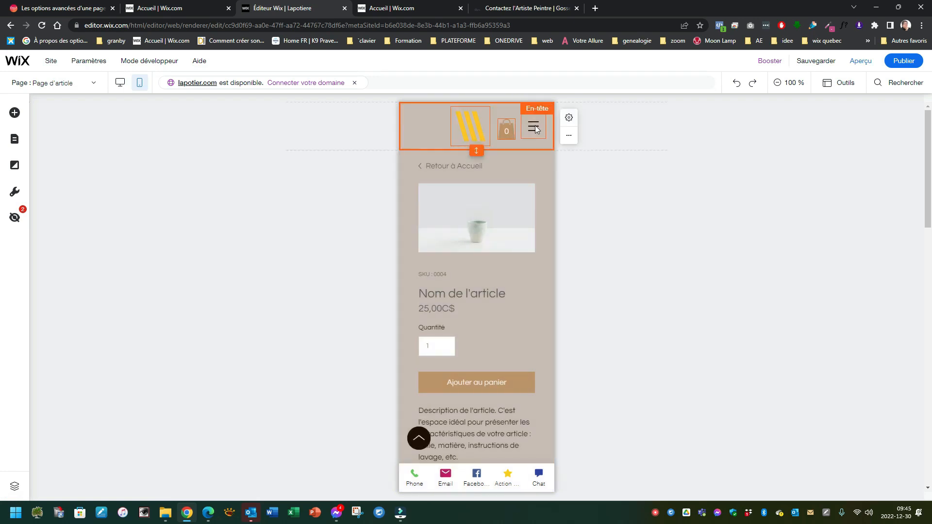
left_click(533, 127)
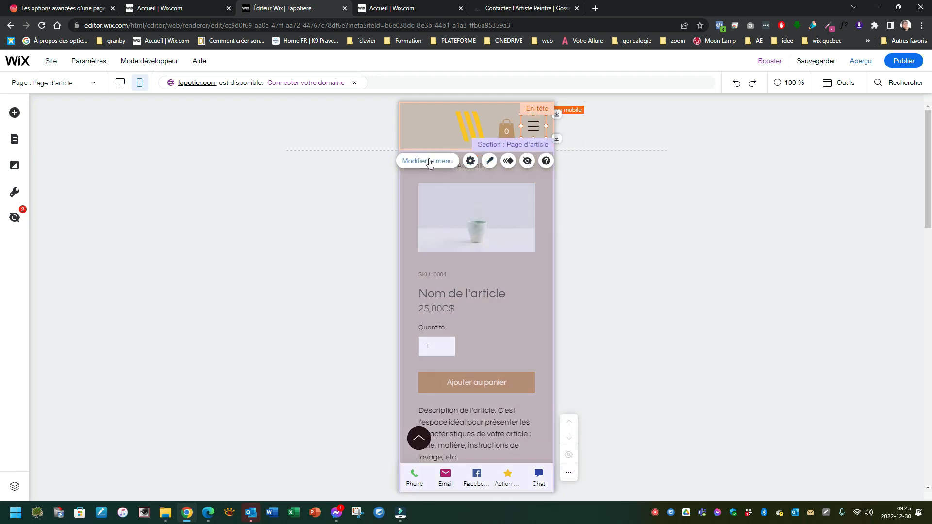
left_click(441, 162)
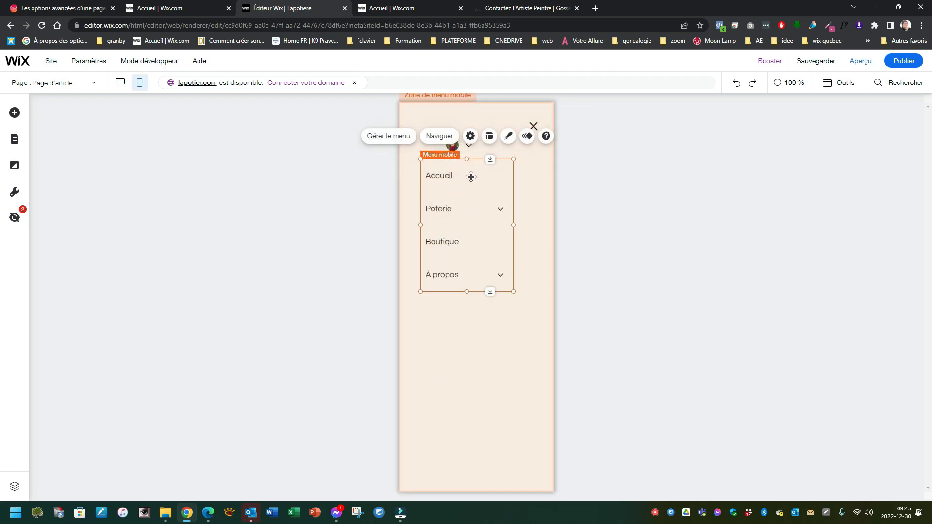
left_click(470, 140)
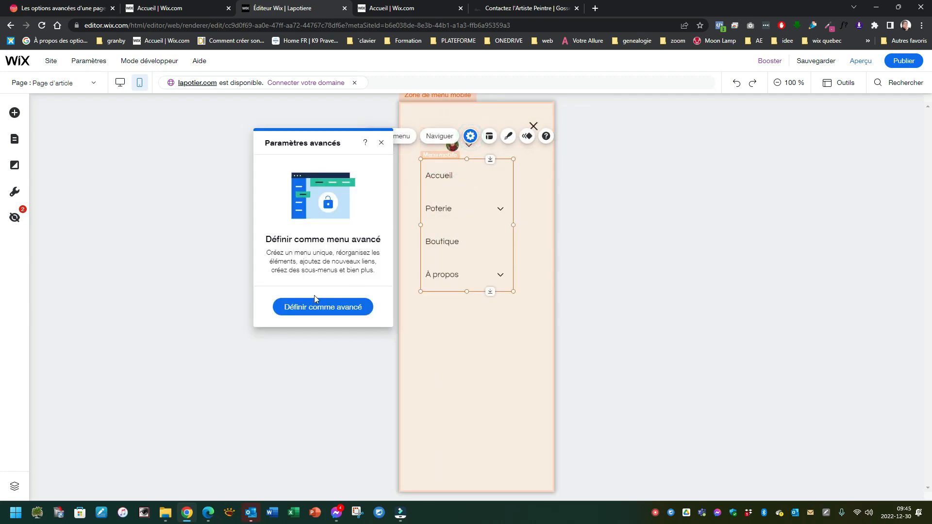
left_click(291, 311)
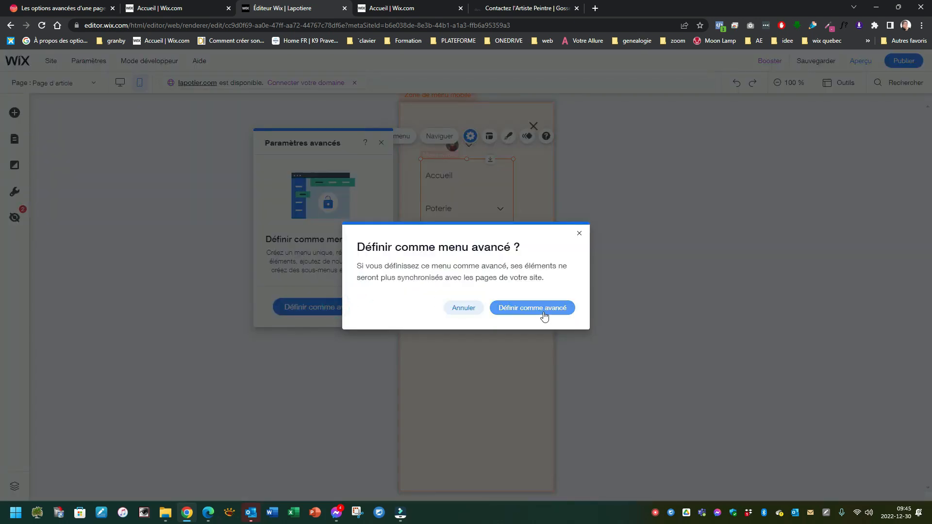
left_click(546, 311)
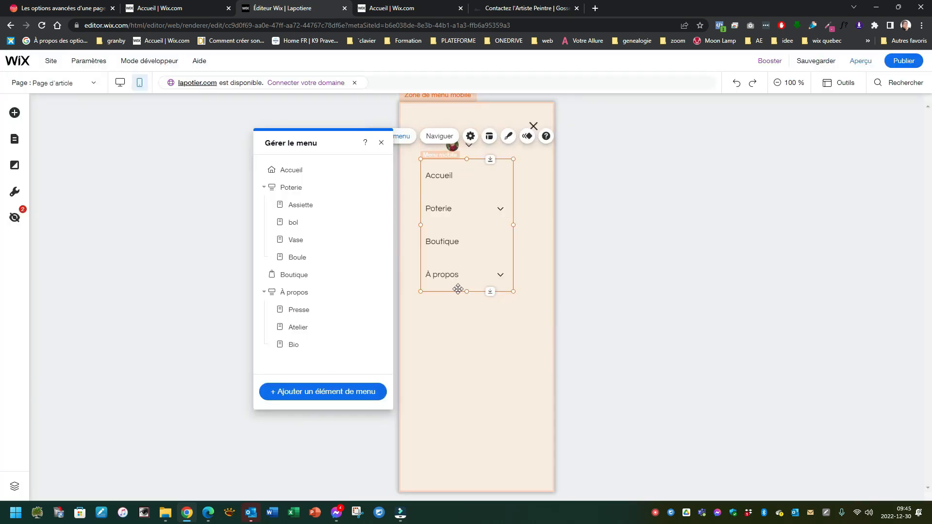
Preview the advanced mobile menu, check the À propos submenu entries, and return to the editor.
left_click(861, 61)
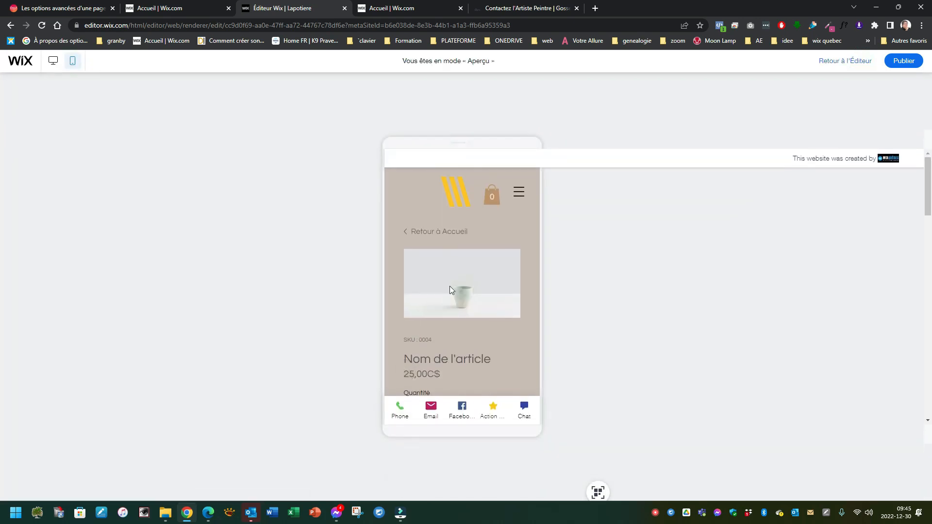
left_click(526, 189)
left_click(445, 349)
scroll(447, 352, "down", 1)
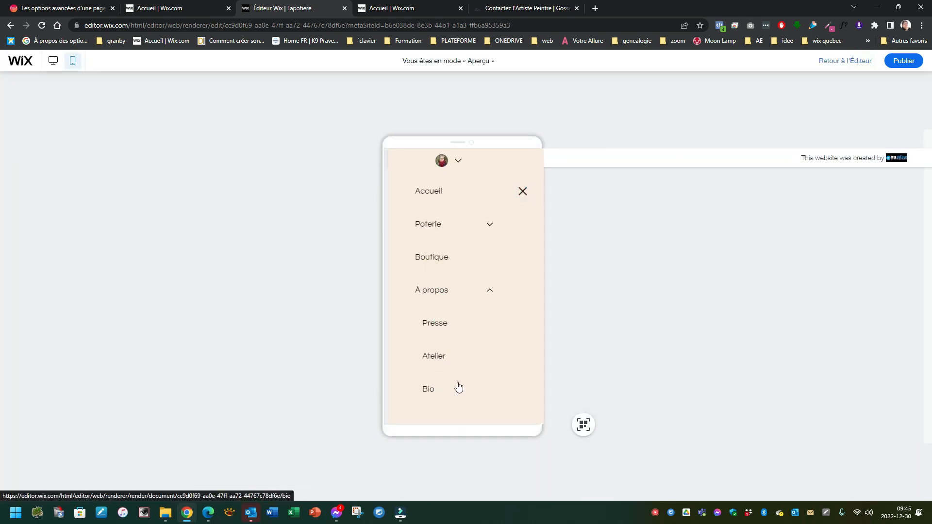
left_click(523, 191)
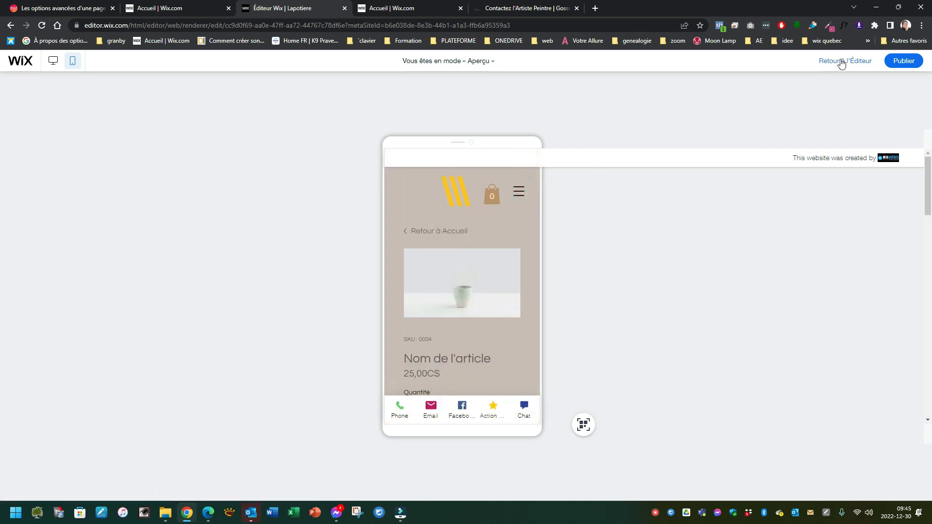
left_click(841, 65)
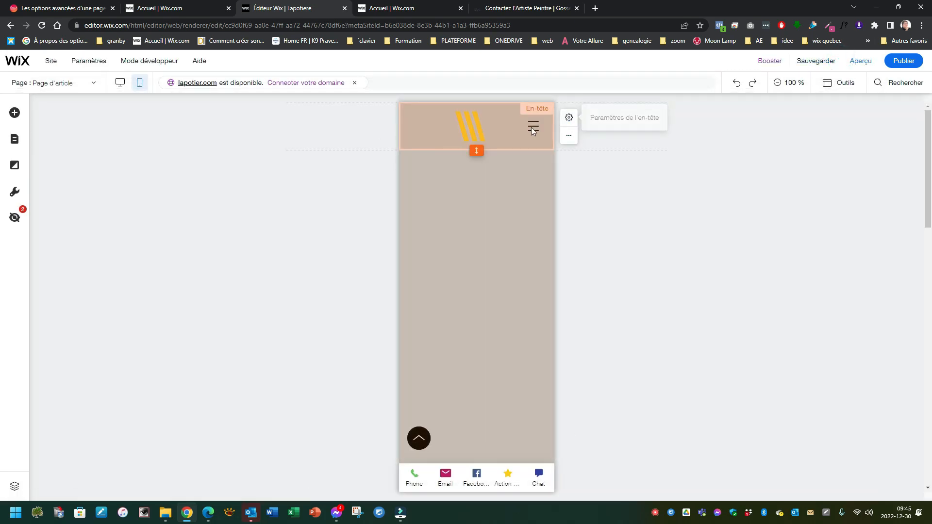
Add the existing site pages PRESSE 1 and PRESSE 2 to the mobile menu.
left_click(533, 128)
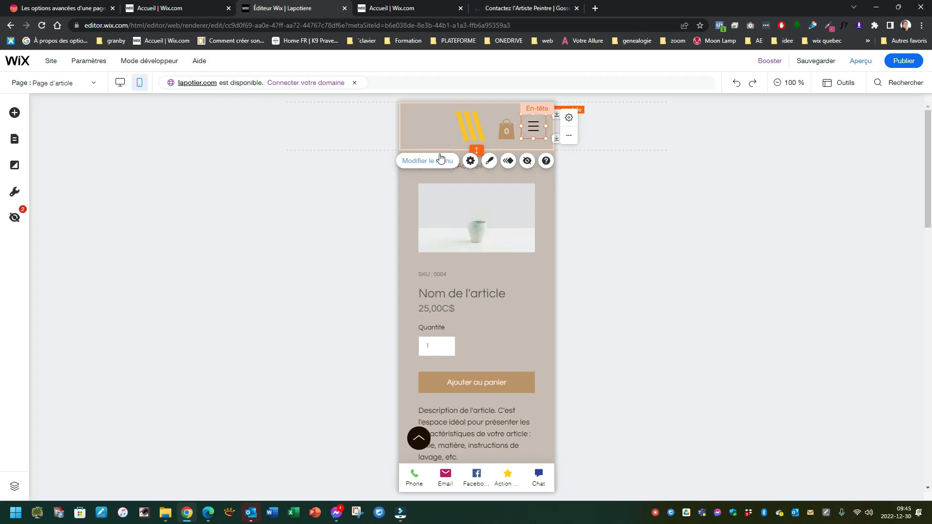
left_click(440, 158)
left_click(446, 221)
left_click(386, 137)
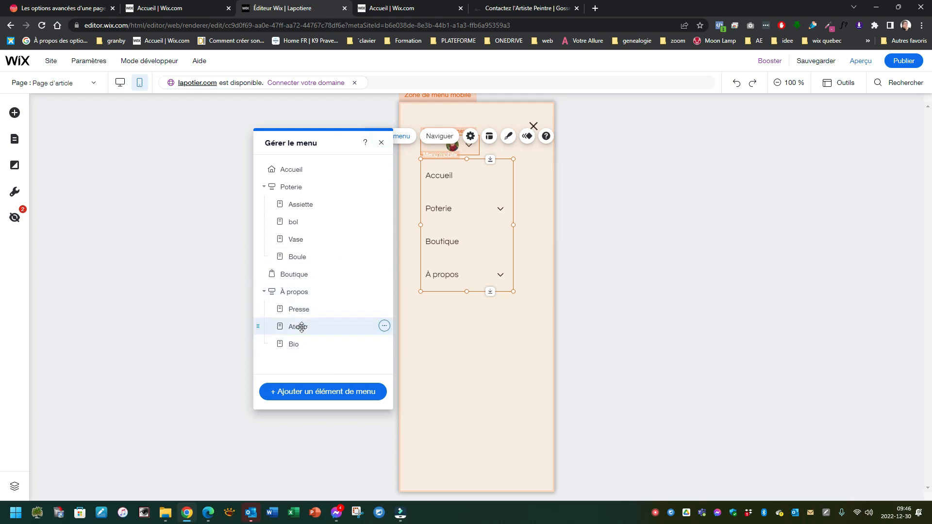
left_click(318, 395)
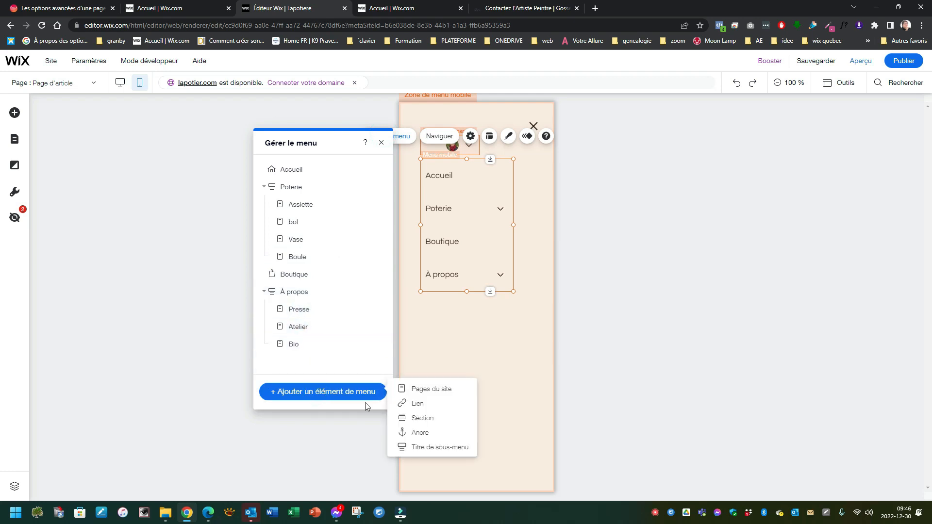
left_click(421, 389)
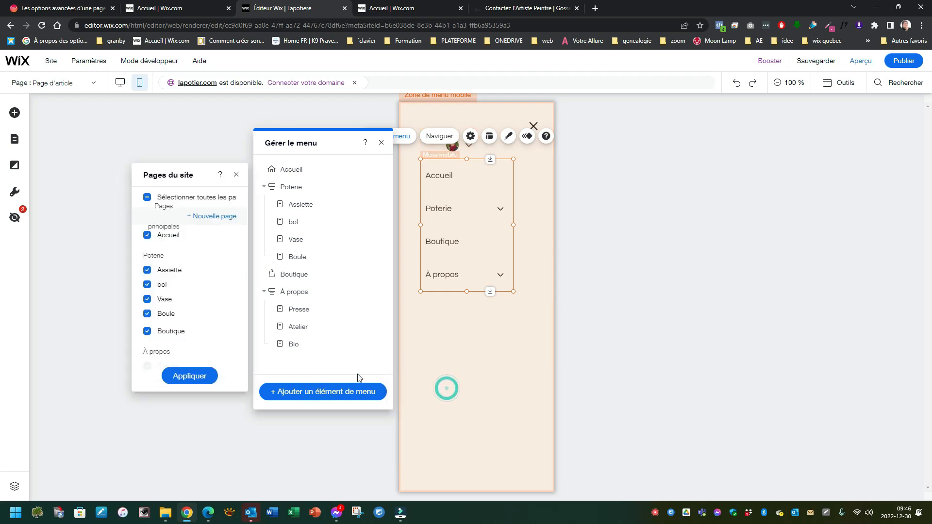
scroll(224, 298, "down", 3)
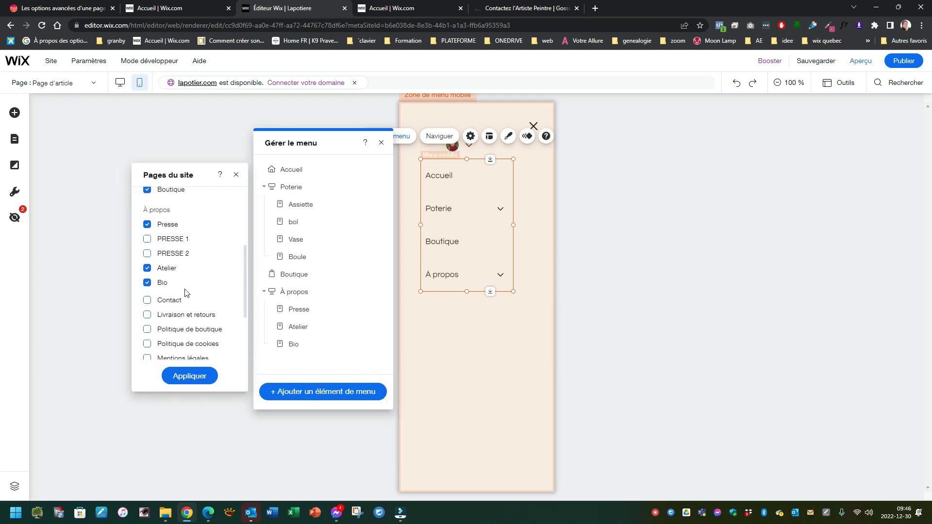
left_click(148, 250)
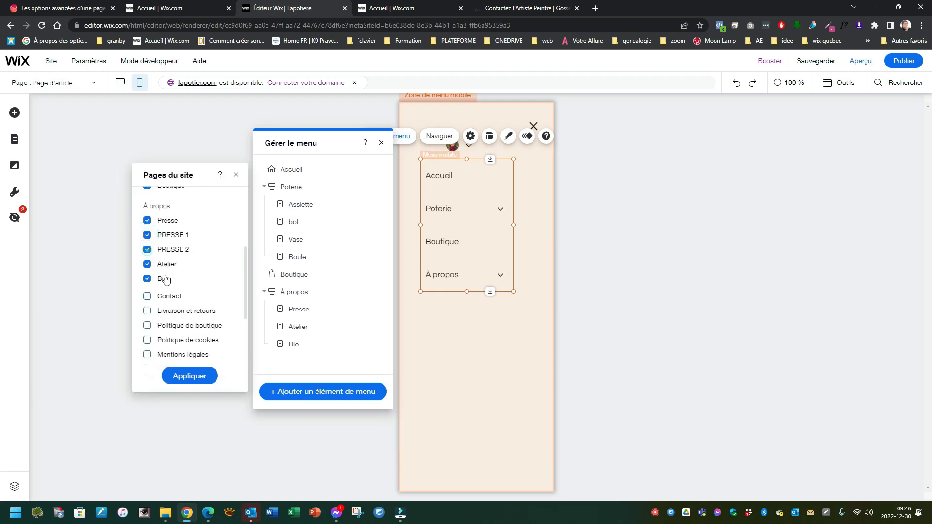
left_click(193, 377)
Place PRESSE 1 and PRESSE 2 between Presse and Atelier in the À propos submenu, and nest PRESSE 1 under Presse.
left_click_drag(296, 360, 345, 326)
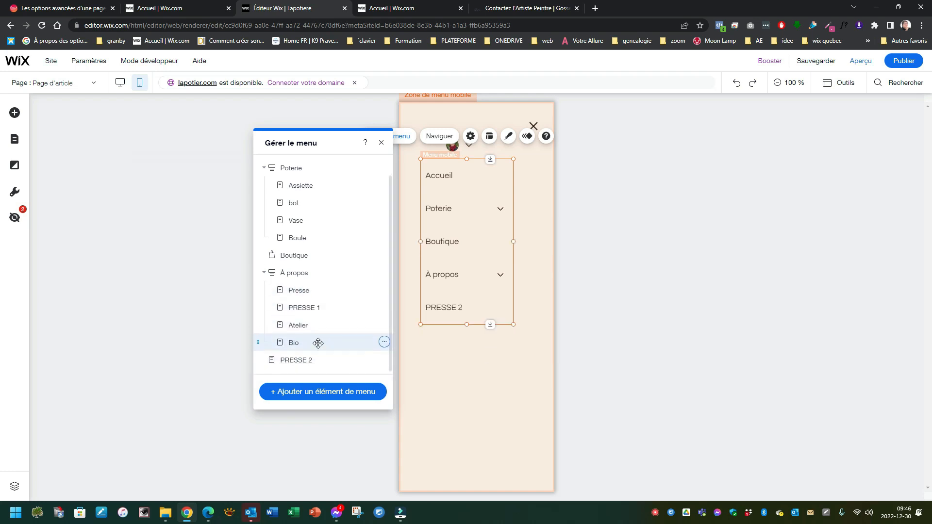
left_click_drag(306, 360, 341, 317)
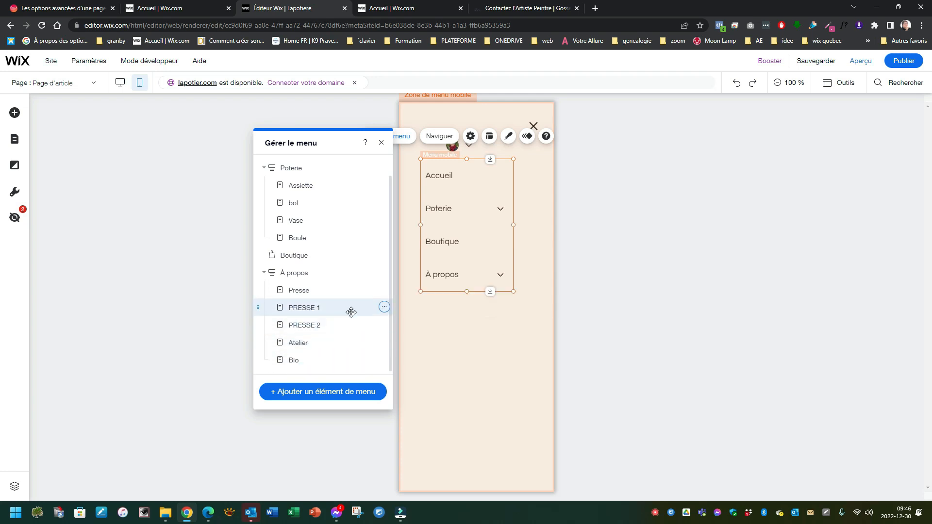
left_click(384, 308)
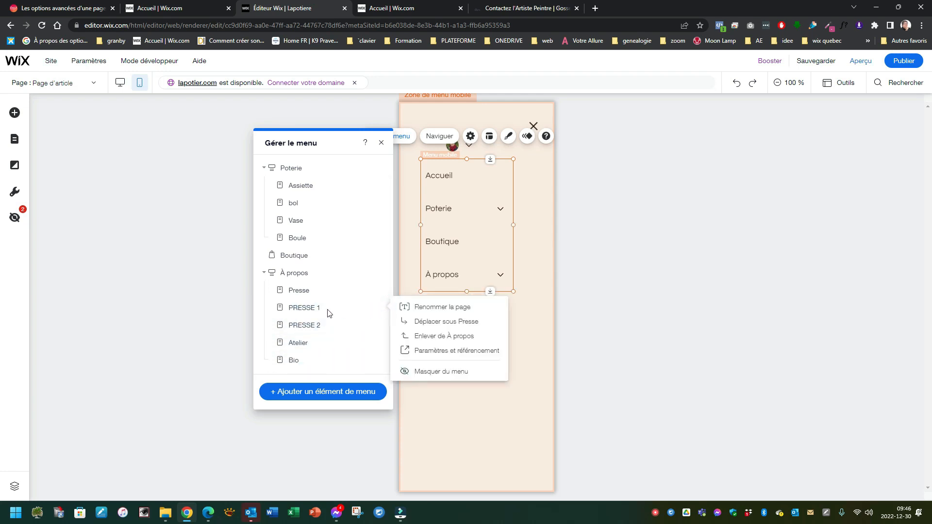
left_click(443, 321)
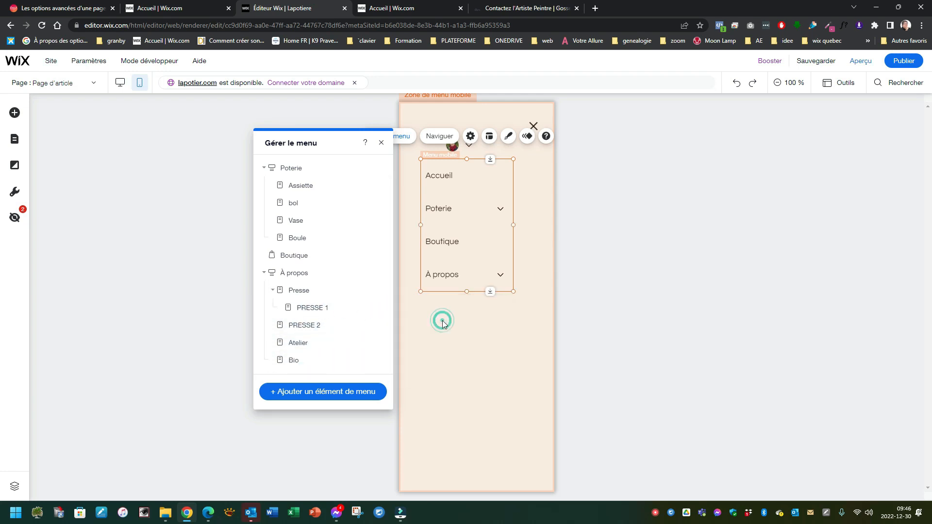
Nest PRESSE 2 under Presse in the À propos submenu, directly below PRESSE 1.
left_click(384, 325)
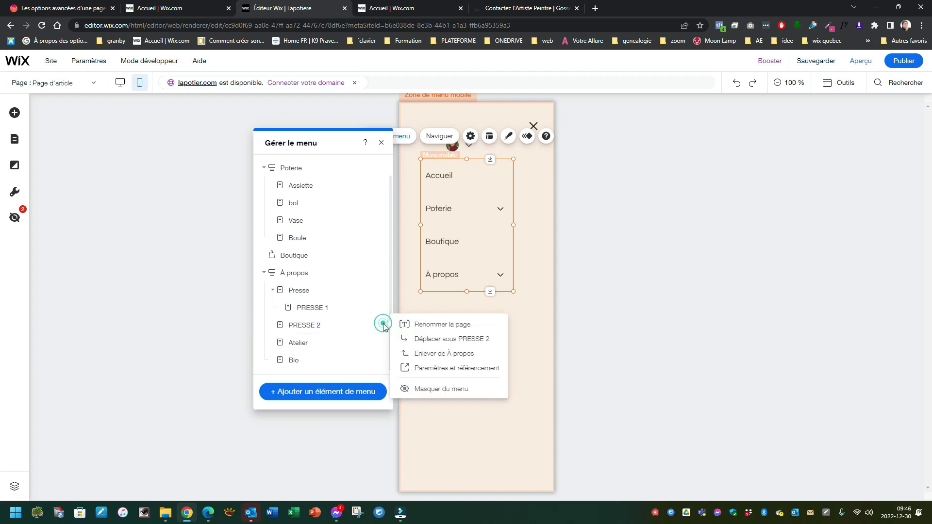
left_click(429, 339)
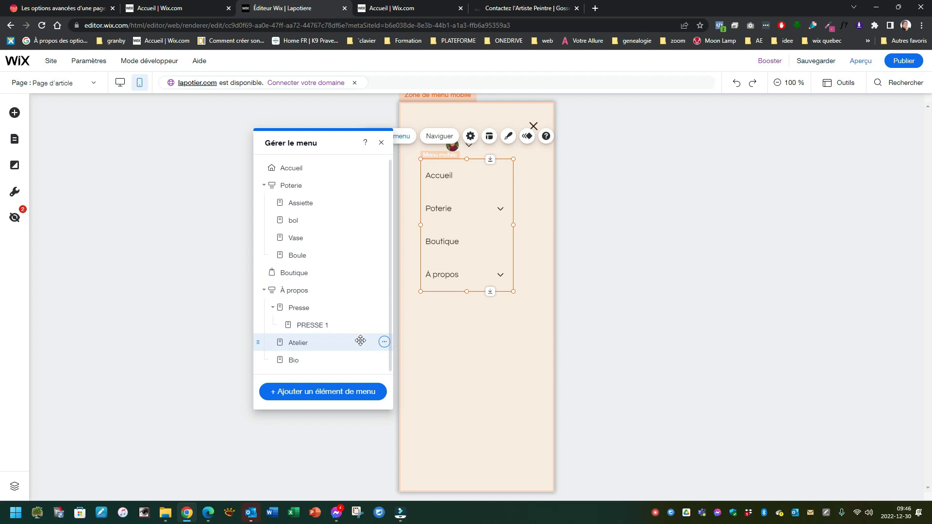
left_click(313, 326)
left_click(385, 327)
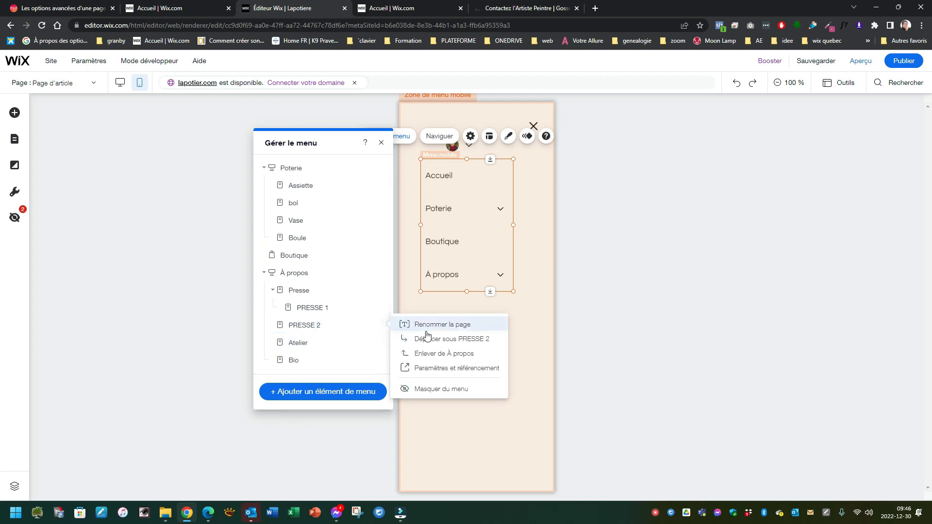
mouse_move(304, 324)
left_mouse_down()
mouse_move(298, 366)
mouse_move(301, 320)
left_mouse_up()
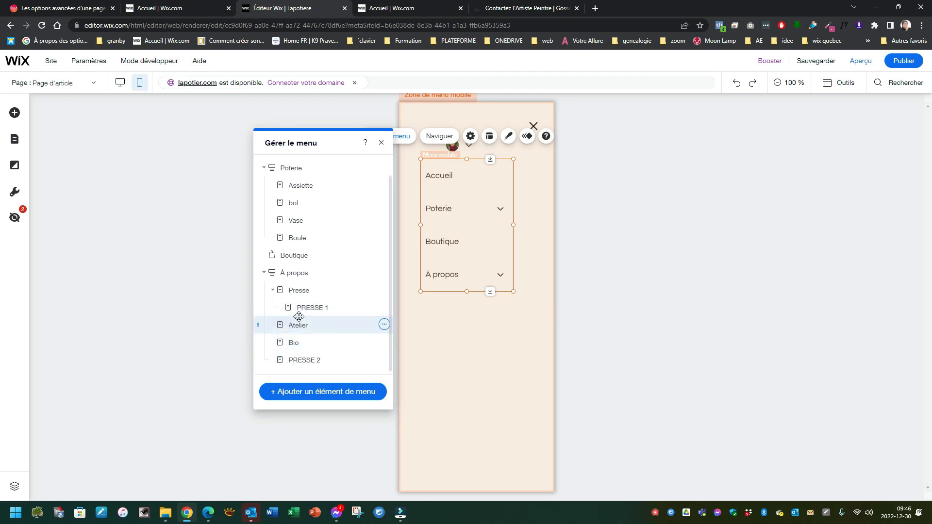
left_click(384, 325)
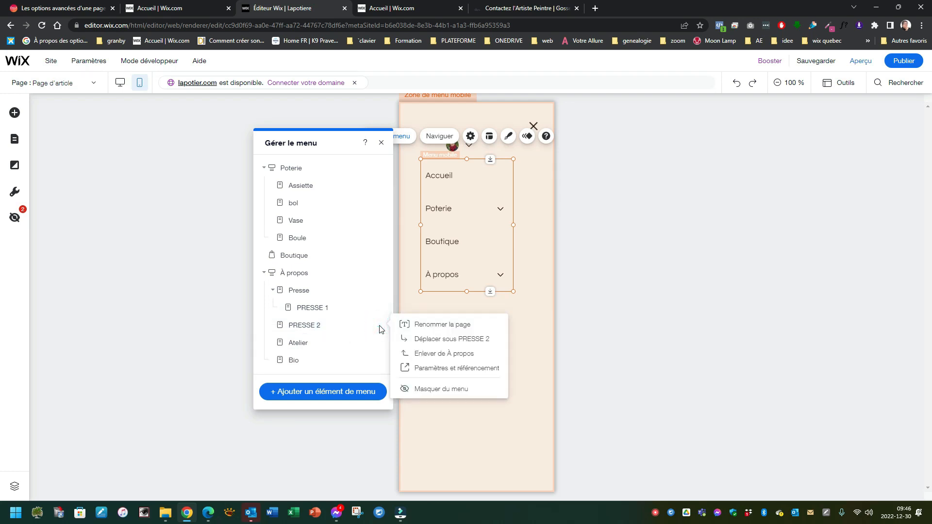
left_click_drag(317, 326, 324, 303)
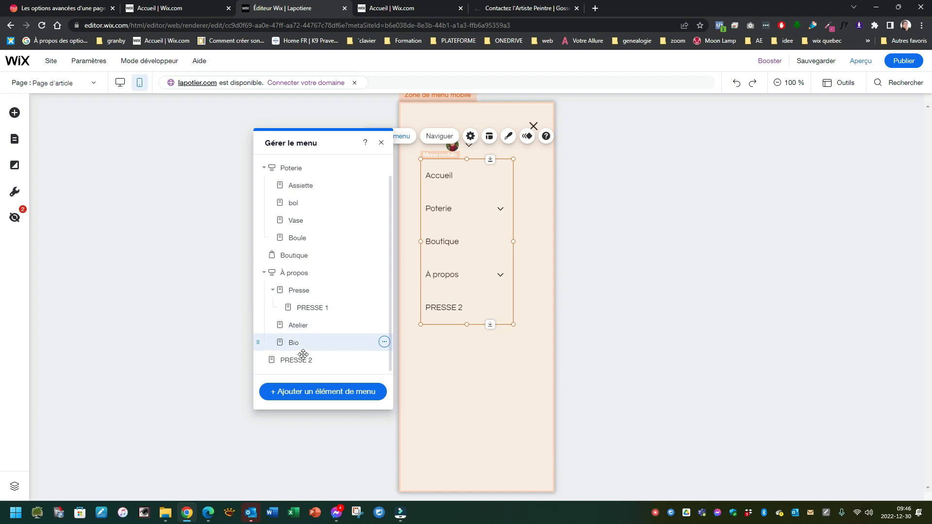
left_click(384, 359)
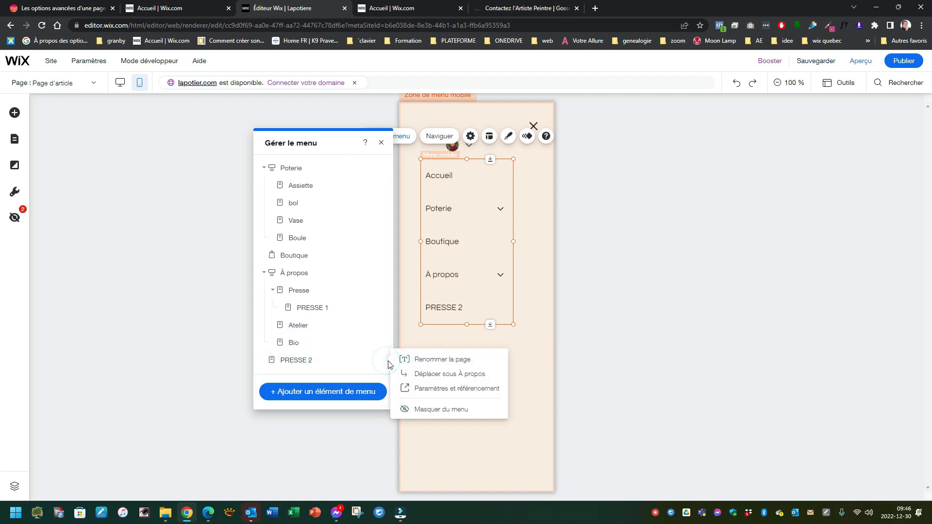
left_click(430, 376)
left_click_drag(312, 360, 374, 326)
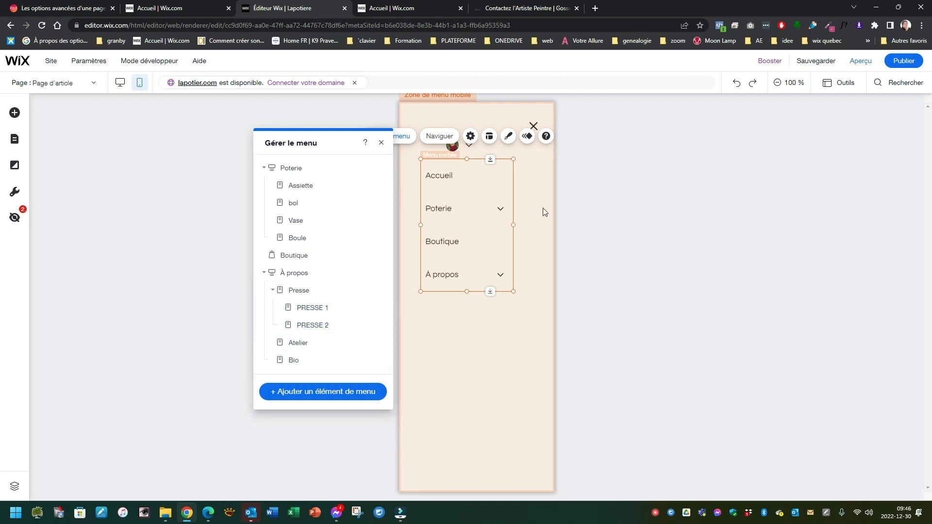
Preview the mobile menu, expand À propos and Presse to check the nested PRESSE pages, and return to the editor.
left_click(861, 61)
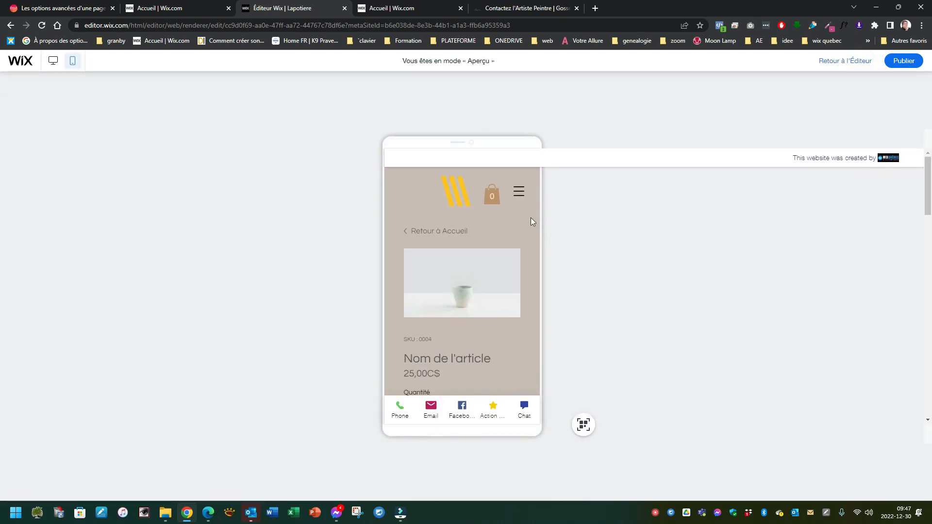
left_click(518, 194)
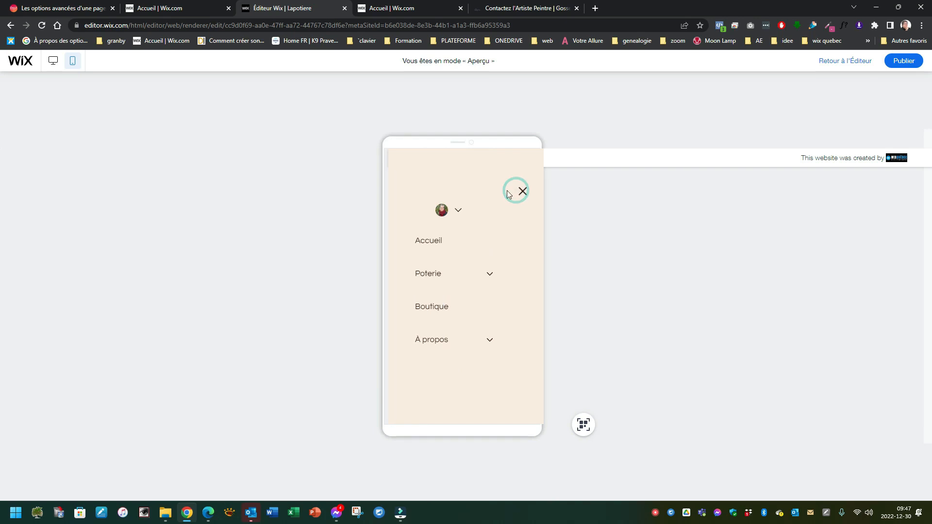
left_click(443, 343)
scroll(440, 335, "down", 1)
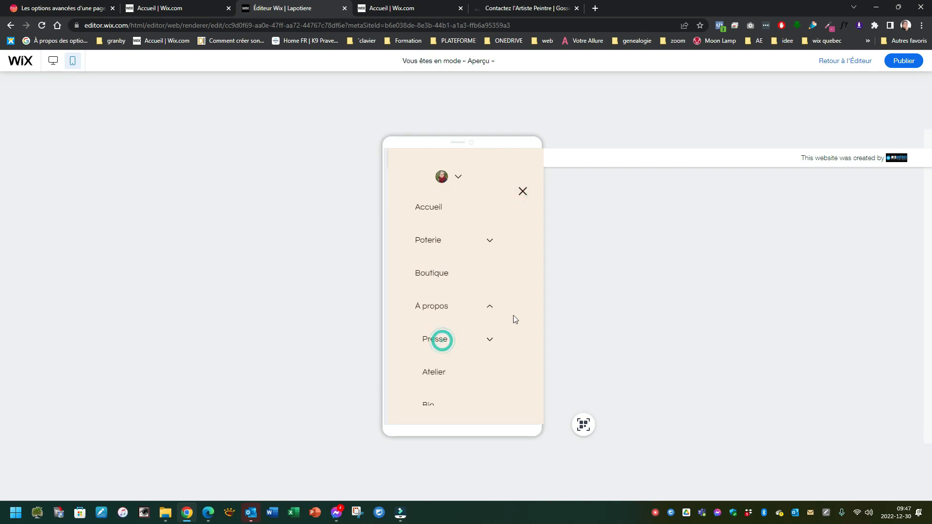
left_click(436, 325)
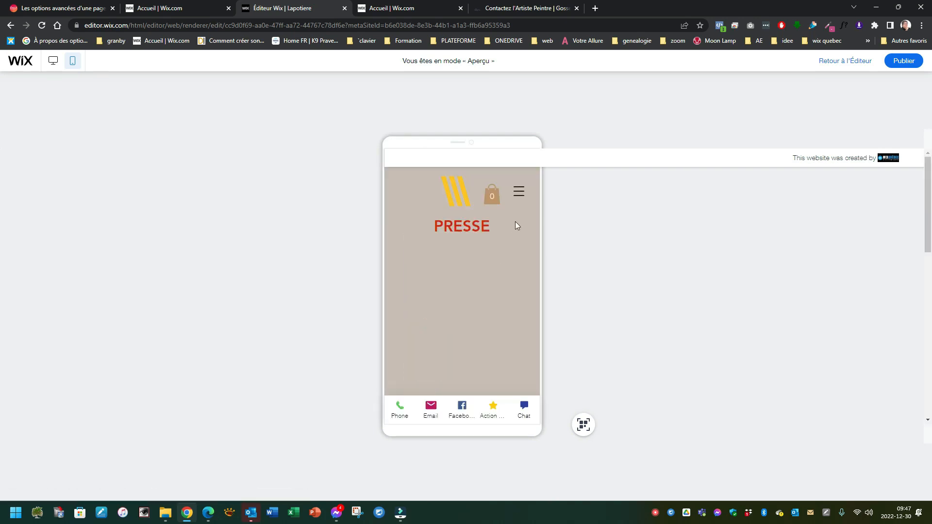
left_click(519, 191)
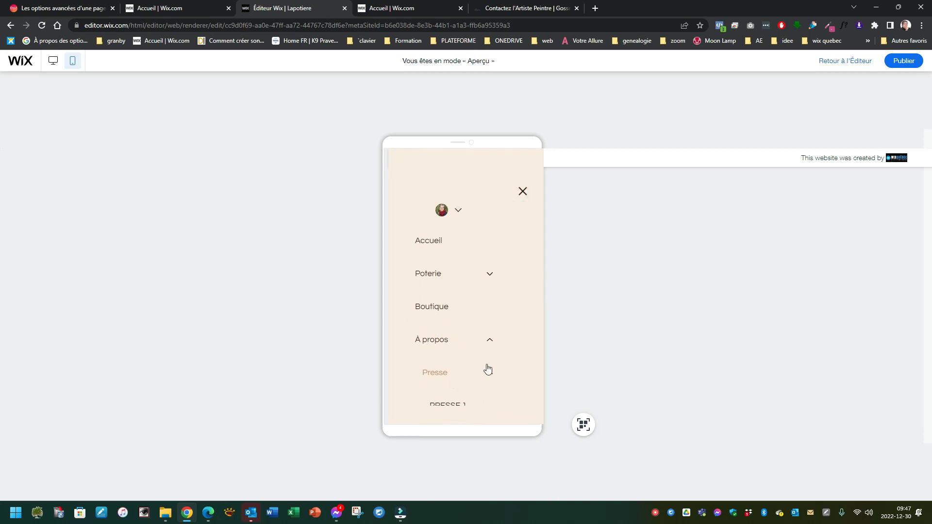
scroll(488, 370, "down", 2)
left_click(491, 258)
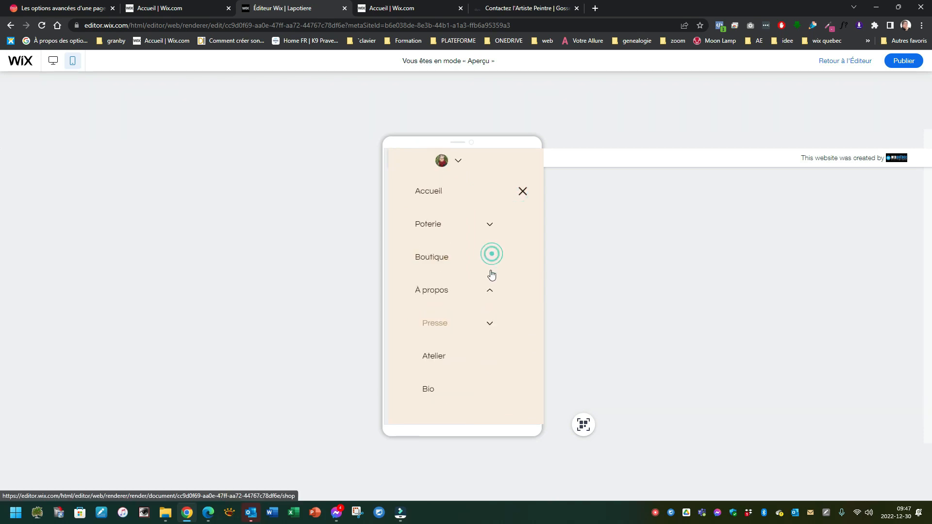
left_click(488, 324)
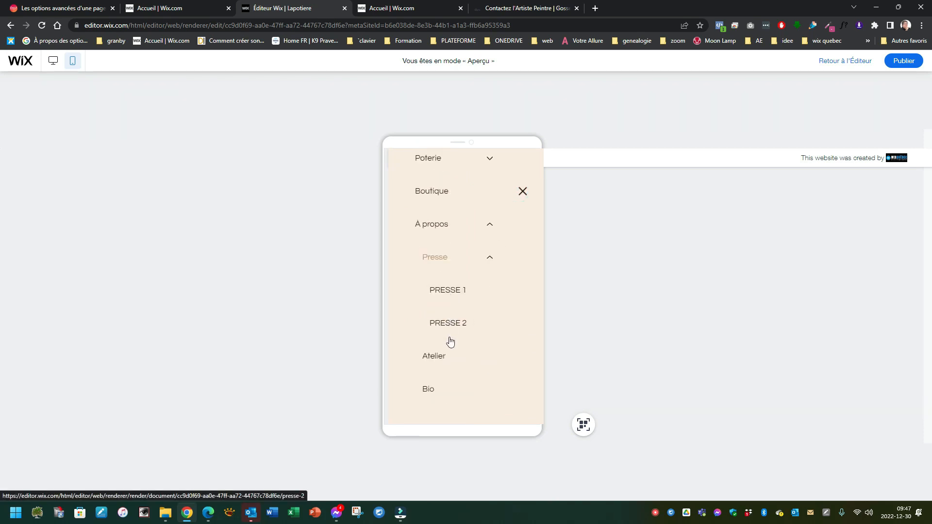
left_click(523, 192)
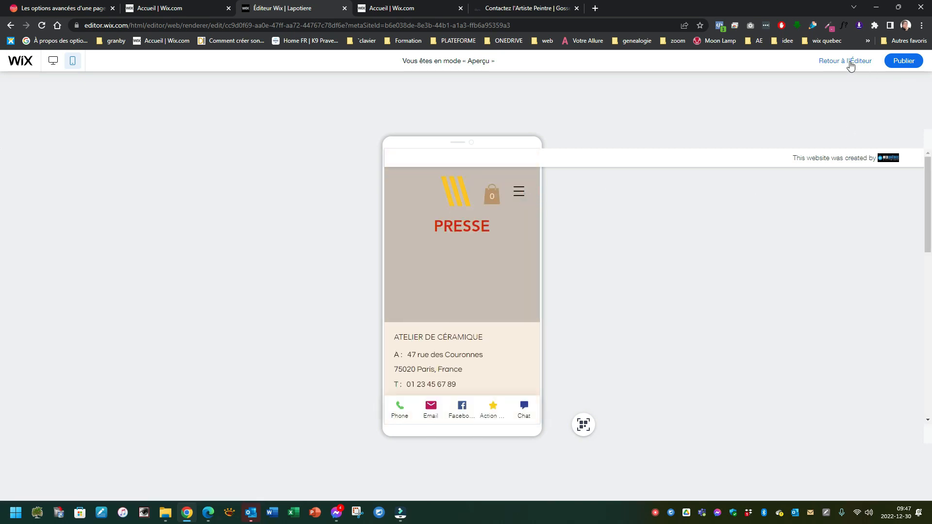
left_click(851, 62)
Open the hamburger menu for editing, widen the mobile menu toward the edge of the menu area, and shift it slightly down.
left_click(534, 128)
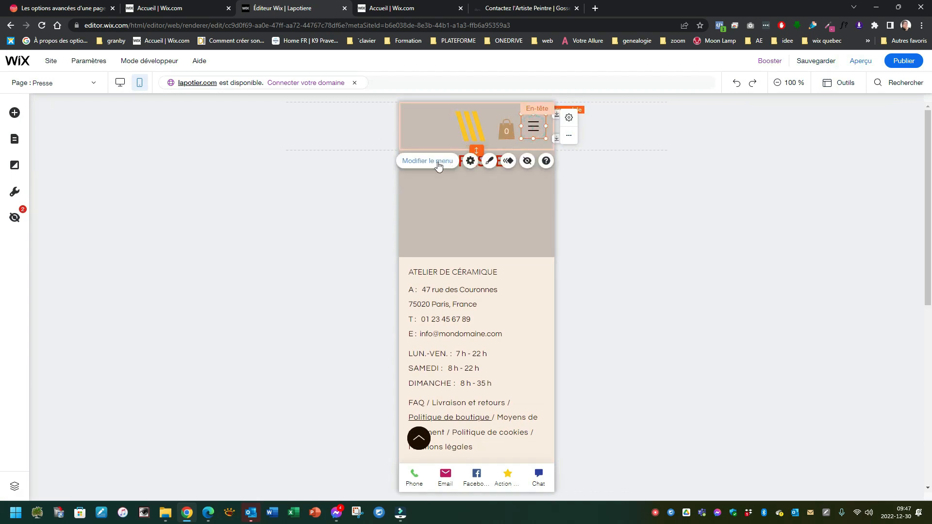
left_click(438, 164)
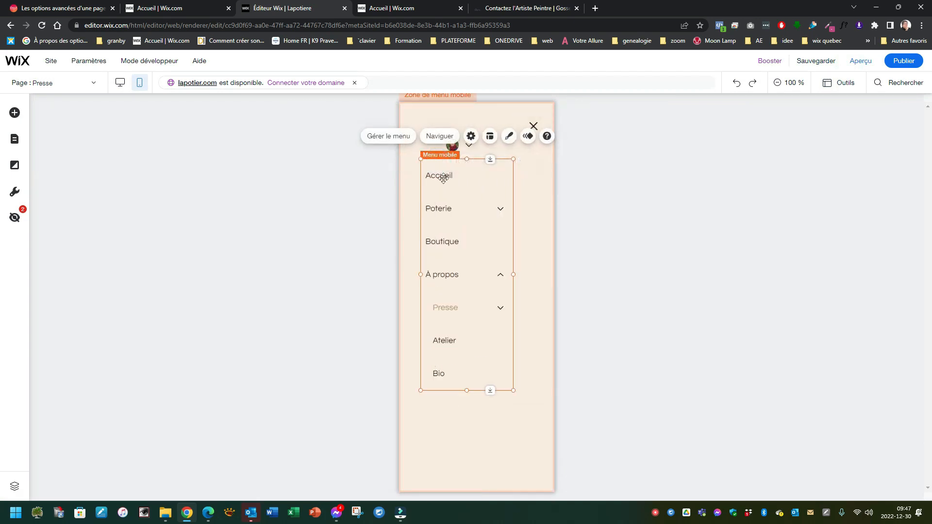
left_click_drag(513, 276, 543, 276)
left_click_drag(508, 388, 507, 350)
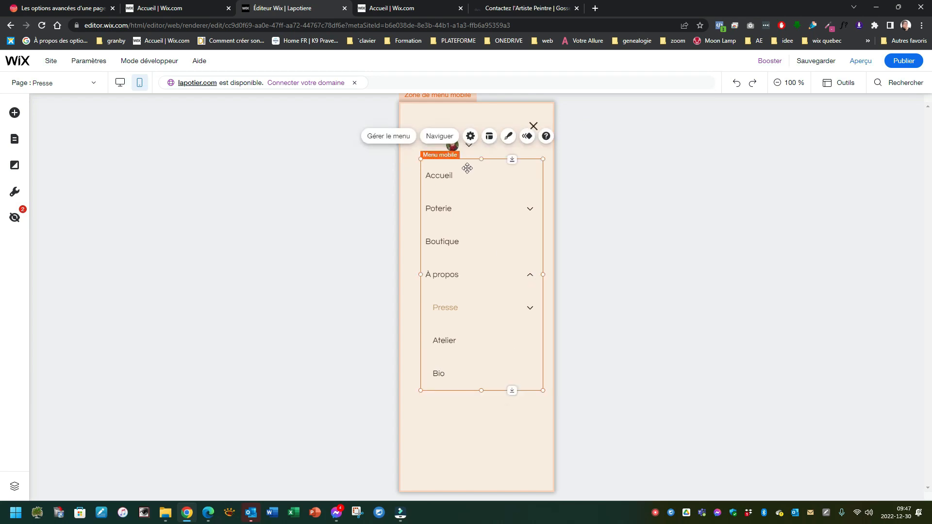
left_click(490, 136)
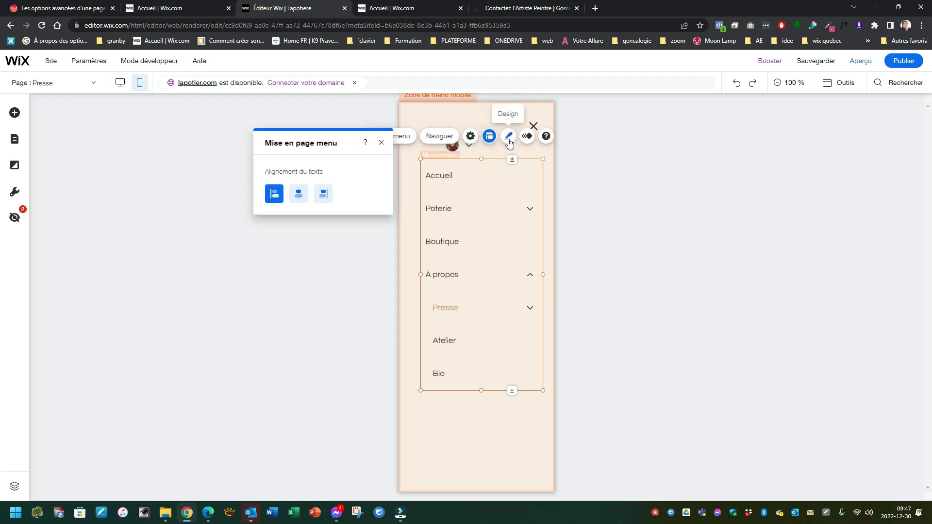
left_click_drag(490, 209, 478, 181)
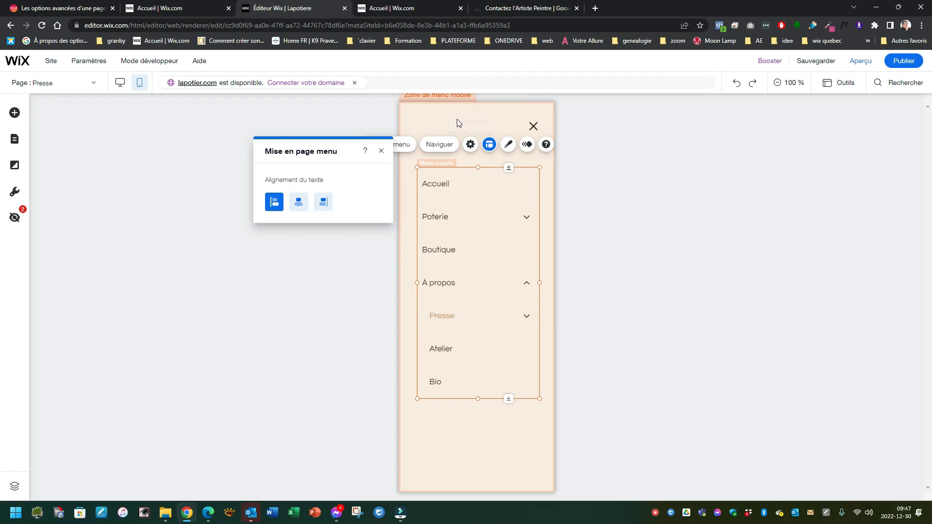
left_click(615, 185)
Move the login bar from the mobile menu area to the header (En-tête) and place it left of the logo.
left_click_drag(466, 148, 466, 130)
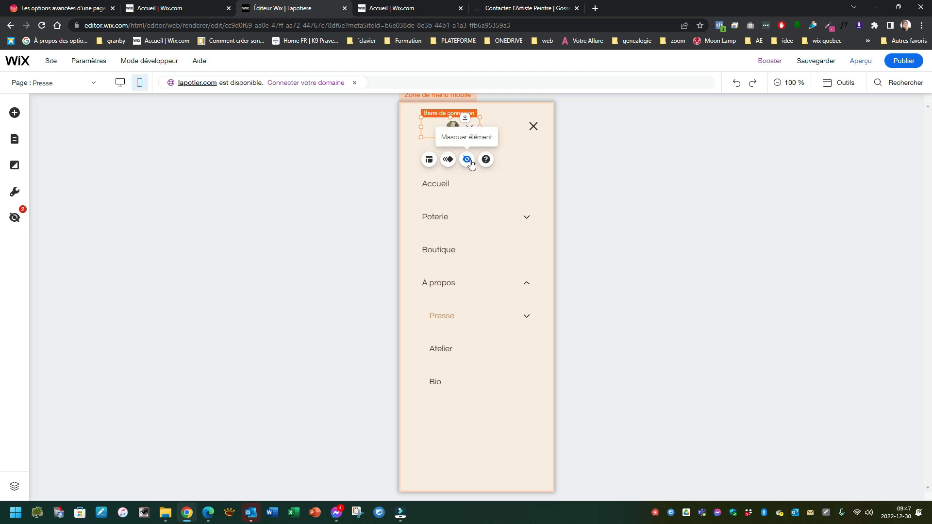
right_click(454, 126)
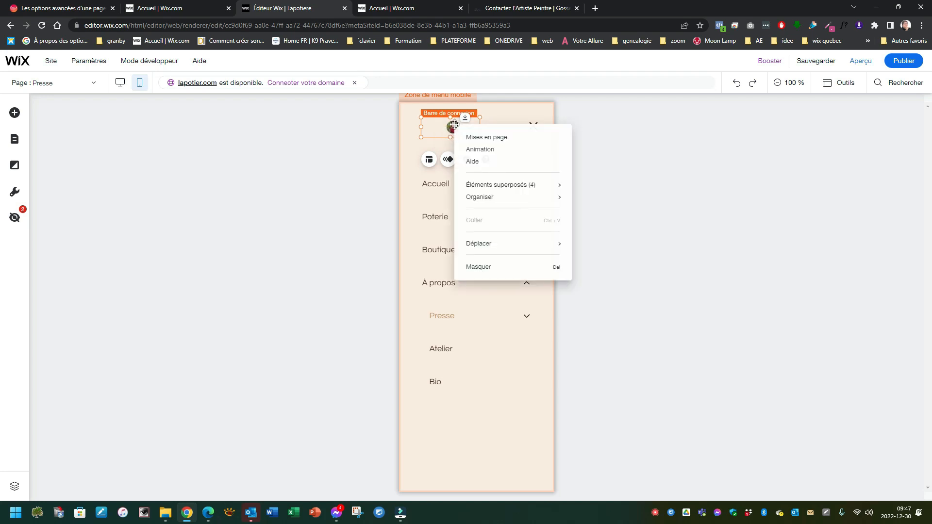
mouse_move(534, 246)
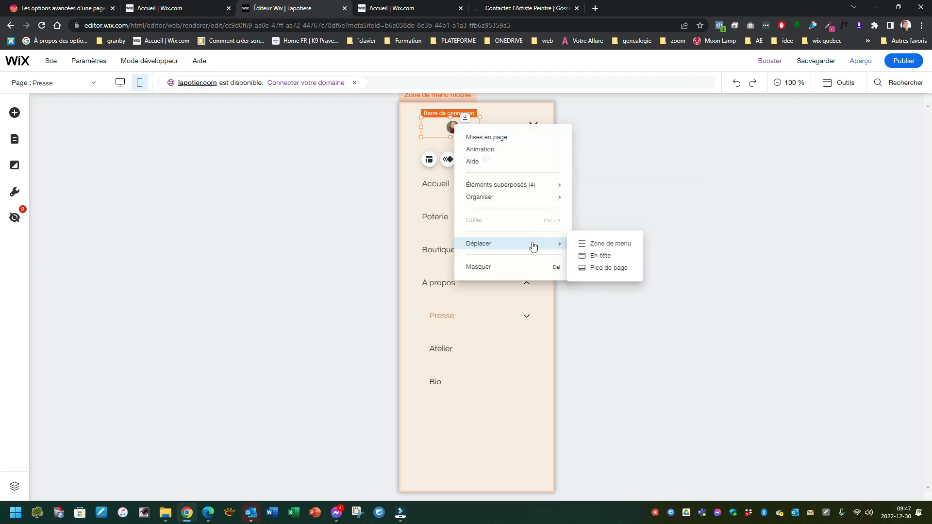
left_click(612, 261)
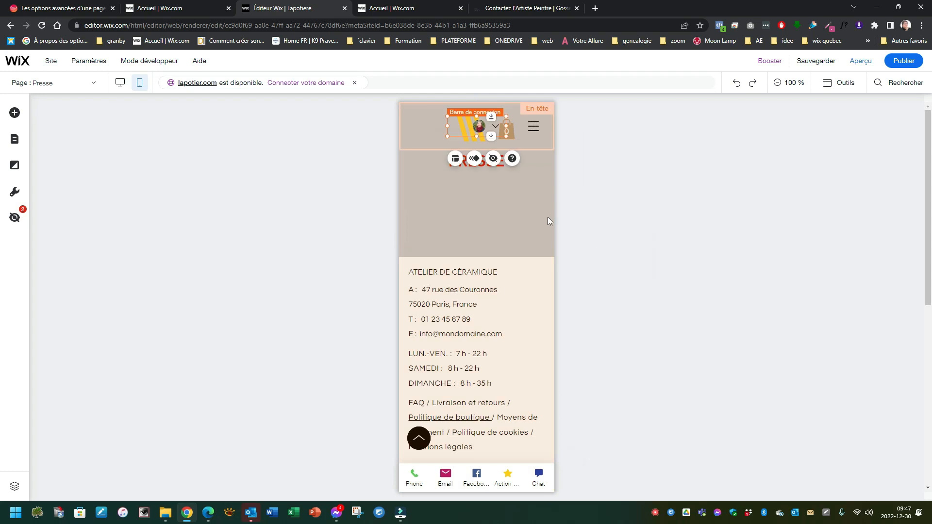
left_click_drag(482, 124, 426, 126)
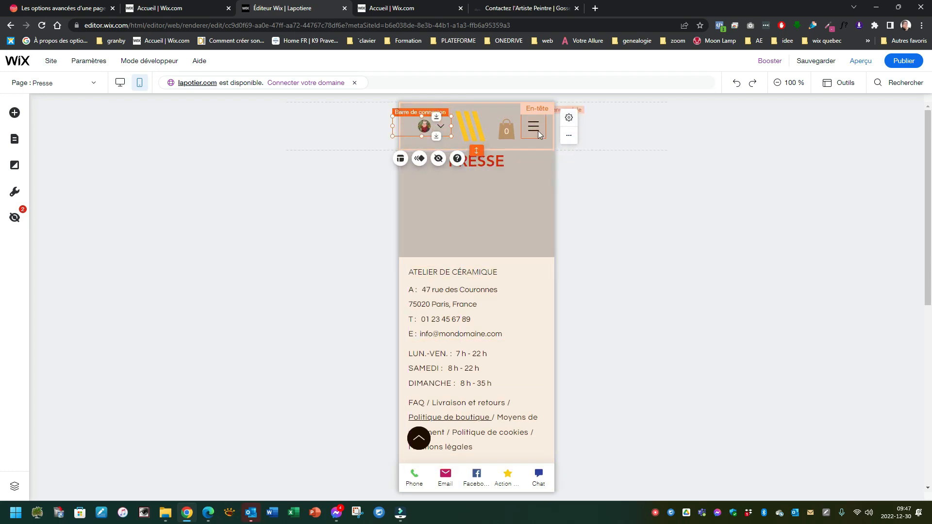
In the mobile menu area, raise the close icon to about x 253, y 8 and move the menu up level with it.
left_click(520, 139)
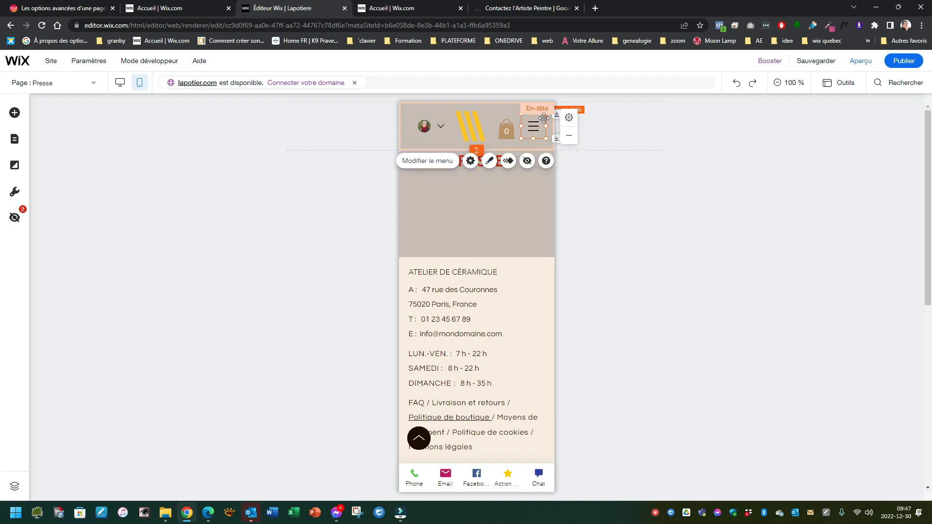
left_click(427, 161)
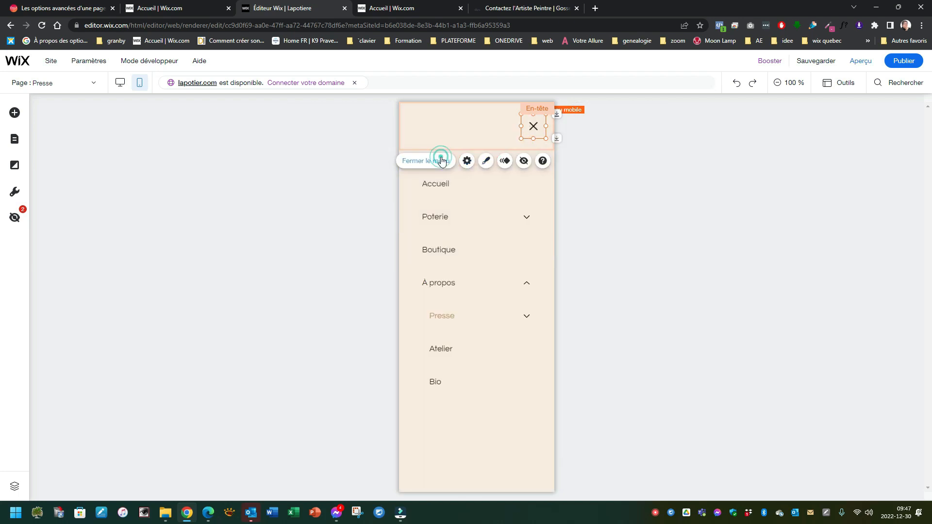
left_click_drag(481, 215, 475, 186)
left_click_drag(540, 129, 534, 118)
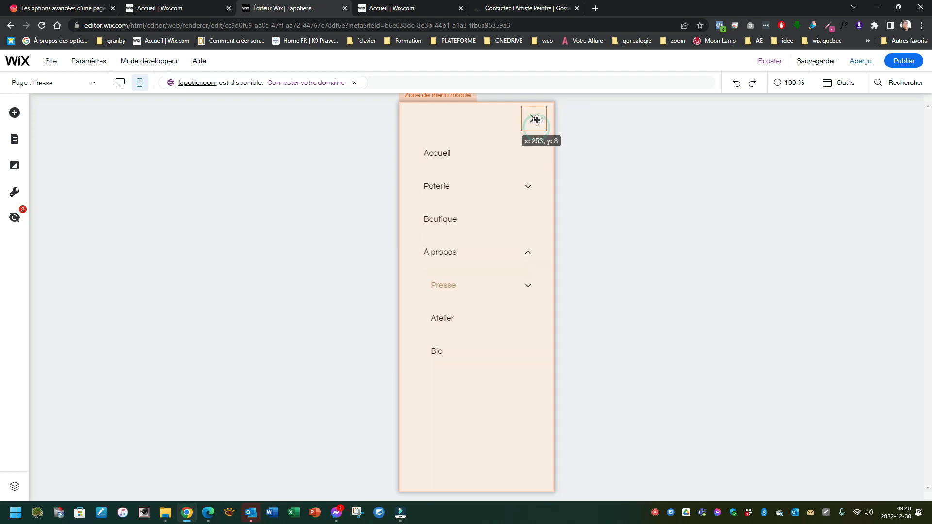
left_click_drag(447, 193, 442, 172)
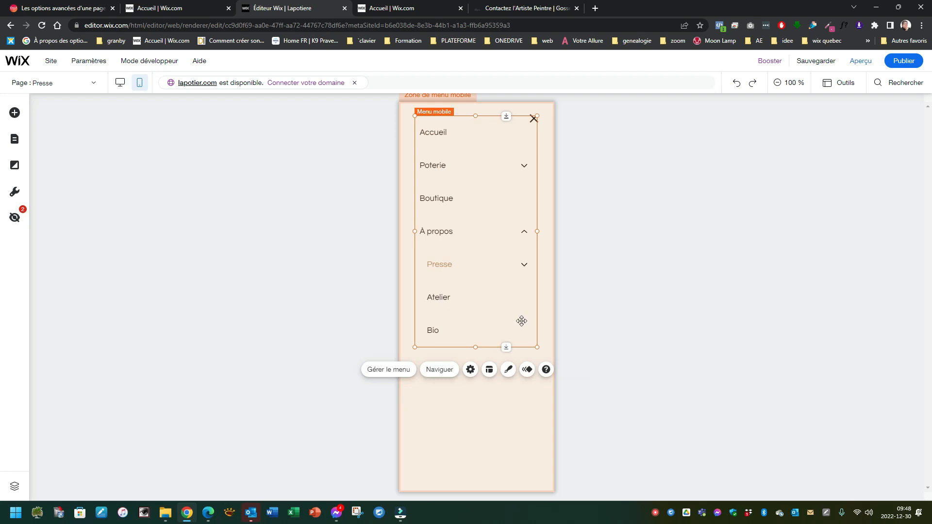
left_click(621, 298)
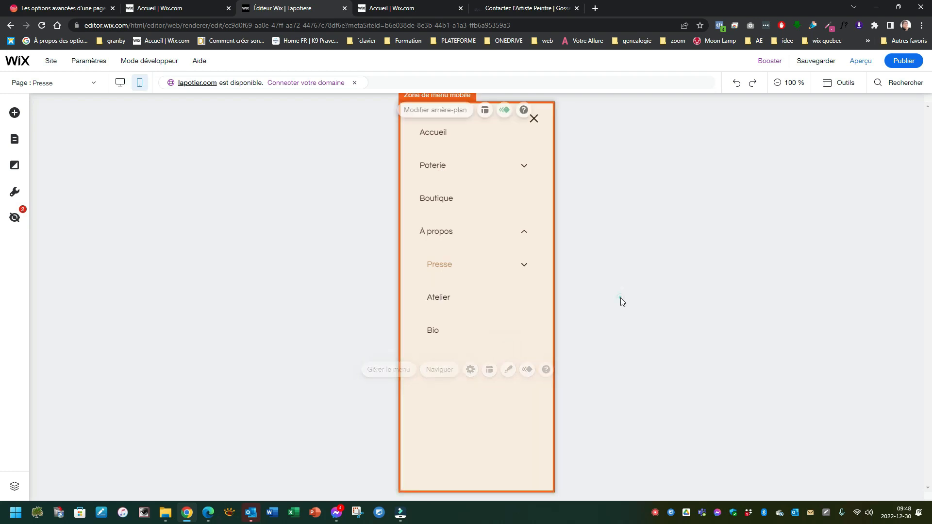
Add the promotional image from the site images to the mobile menu area and place it at a small size below the Bio entry.
left_click(15, 115)
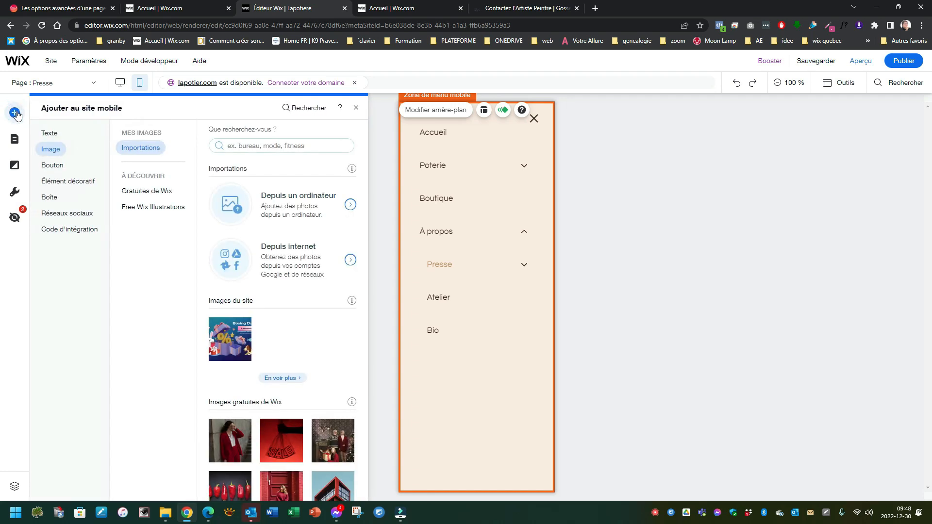
scroll(308, 325, "down", 1)
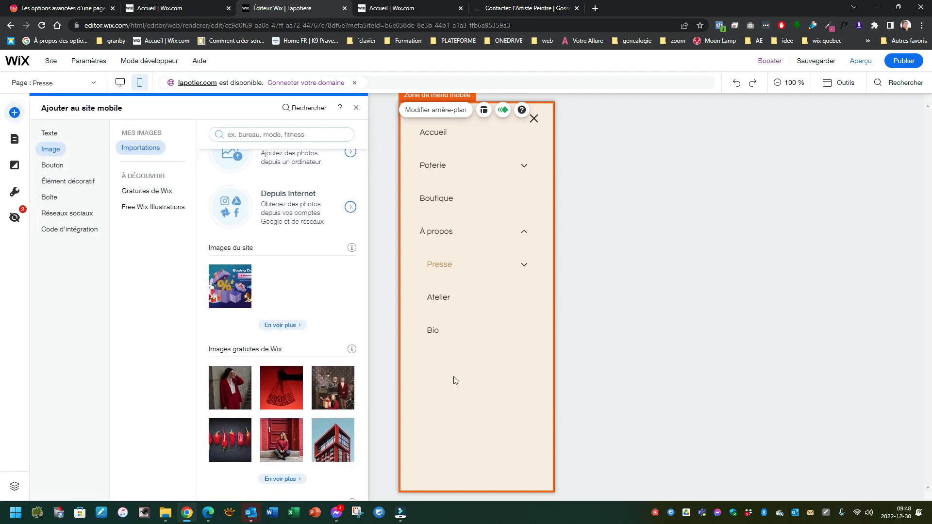
mouse_move(226, 288)
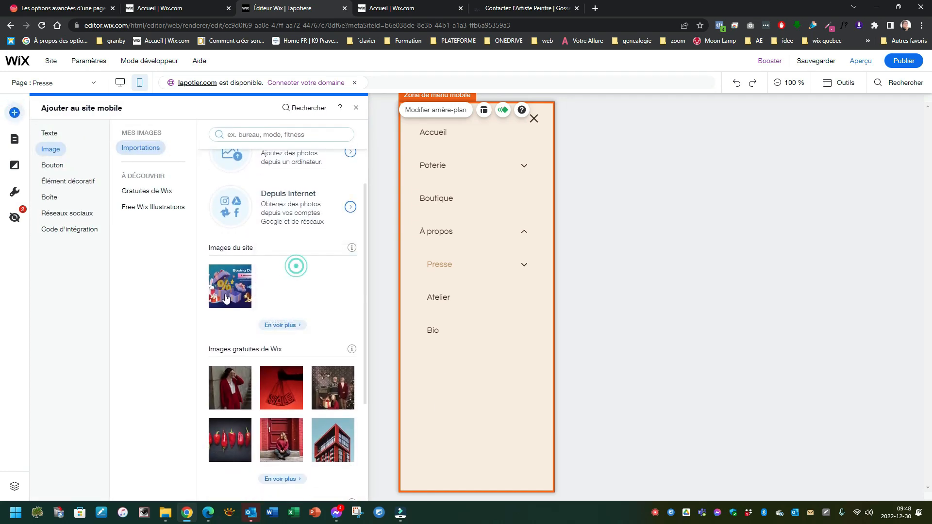
left_click(227, 294)
left_click_drag(507, 144, 488, 413)
left_click_drag(513, 376, 446, 388)
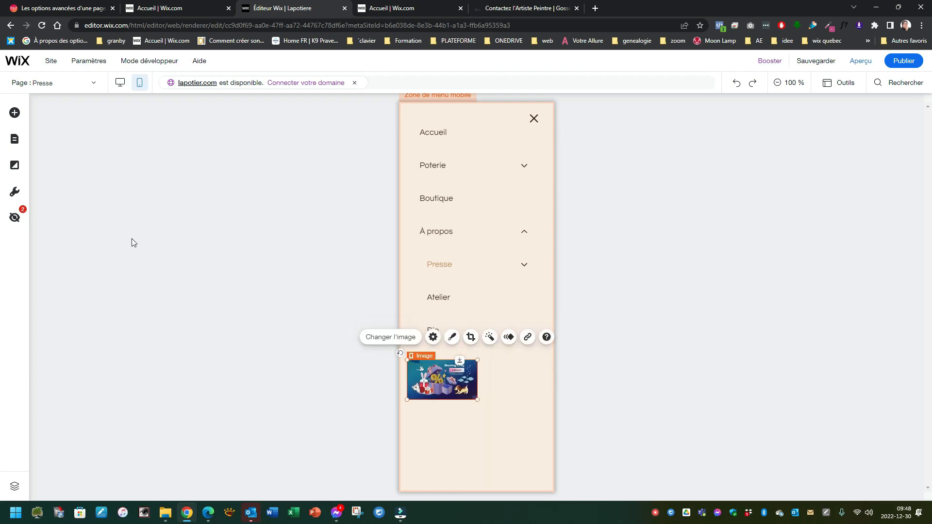
Add an En-tête 4 text element to the mobile menu area and replace its text with "bol".
left_click(14, 113)
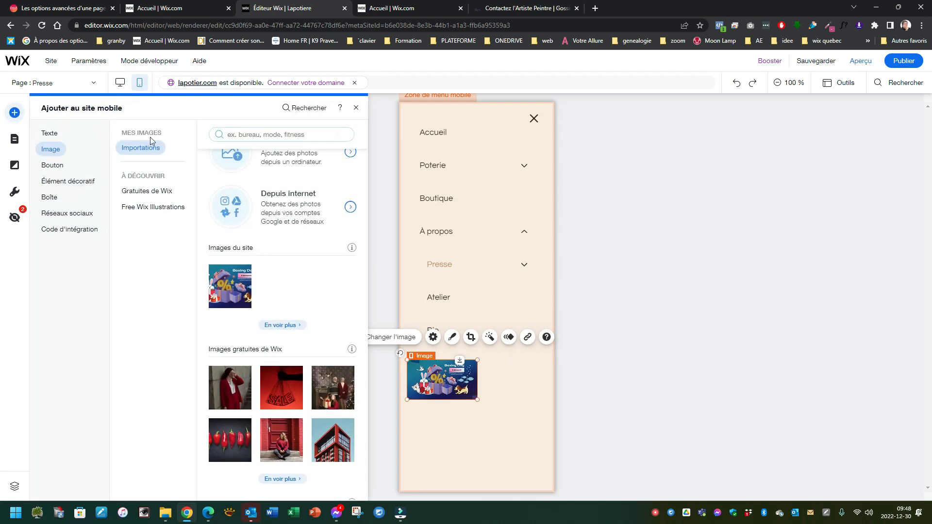
left_click(49, 133)
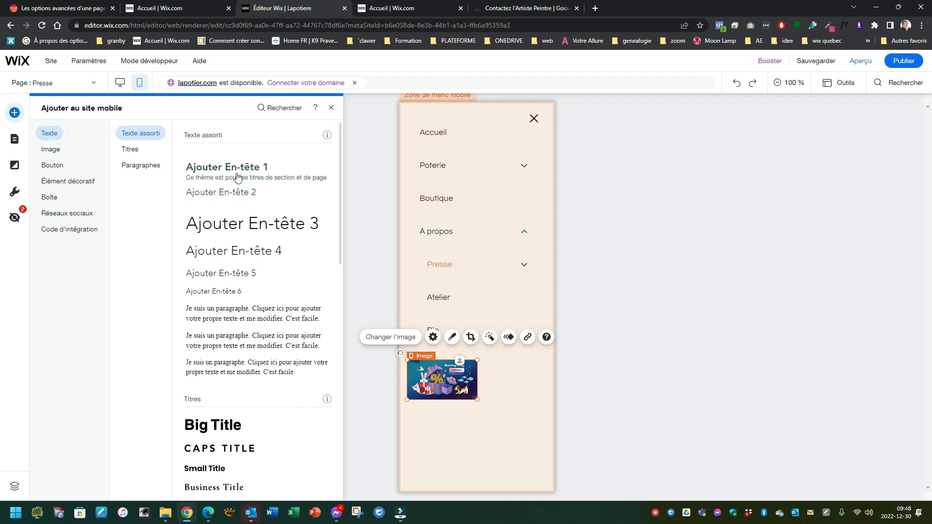
left_click_drag(228, 273, 500, 378)
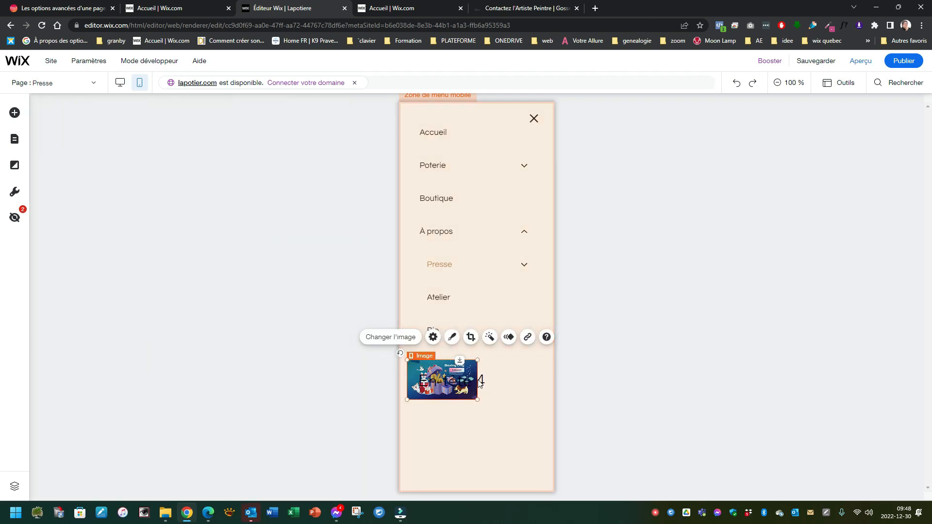
double_click(491, 381)
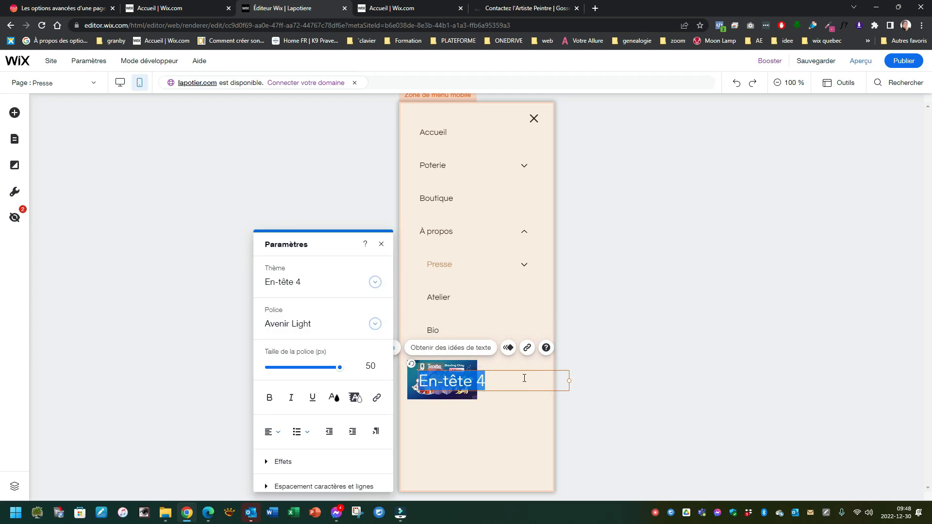
key("BackSpace")
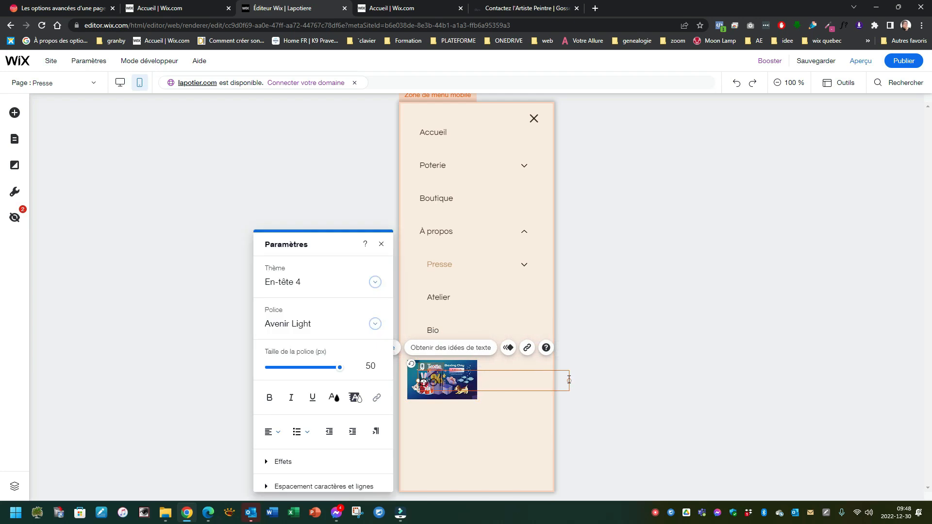
Narrow the "bol" text box and place it to the right of the promotional image.
left_click_drag(570, 380, 485, 380)
left_click(539, 382)
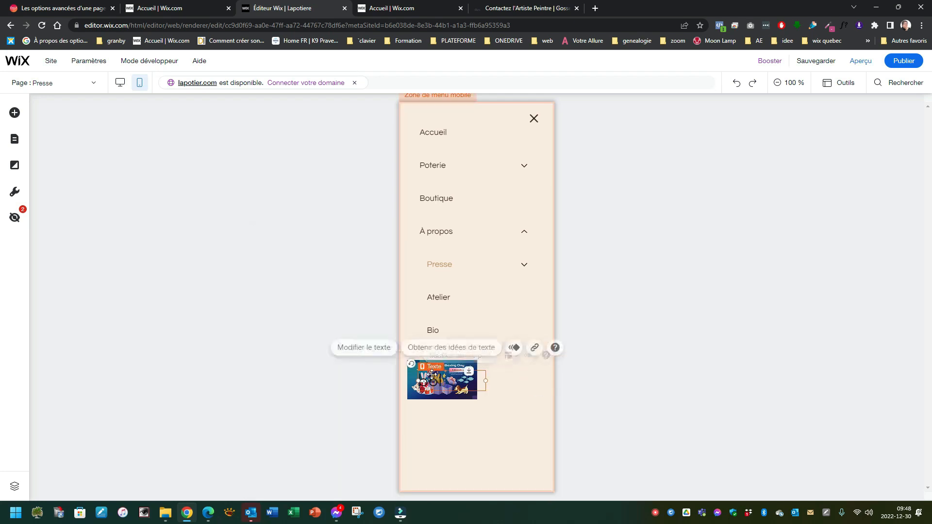
left_click_drag(431, 382, 494, 379)
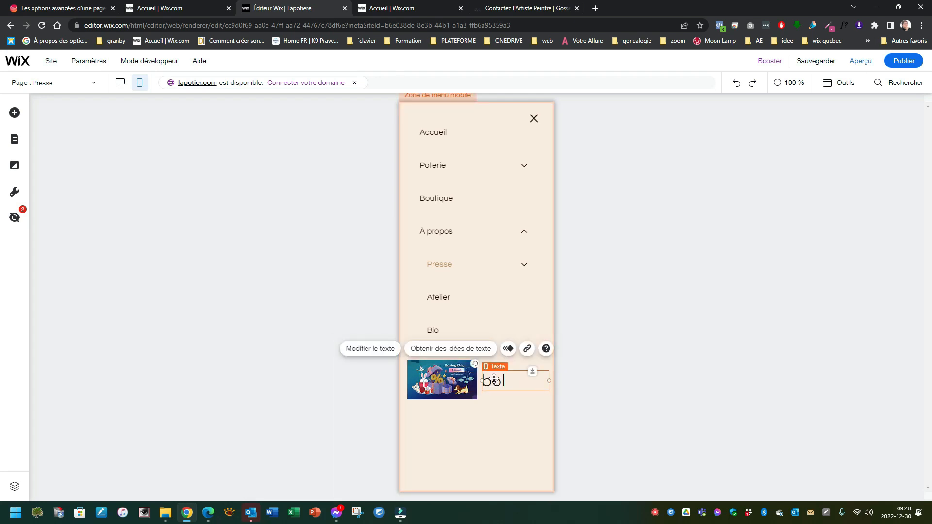
Link the "bol" text to the site's bol page.
double_click(493, 380)
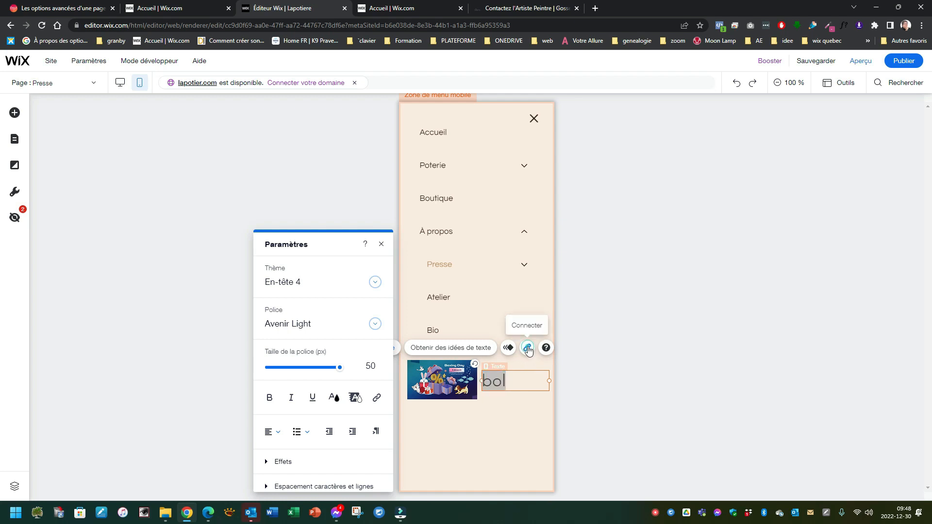
left_click(527, 347)
left_click(490, 214)
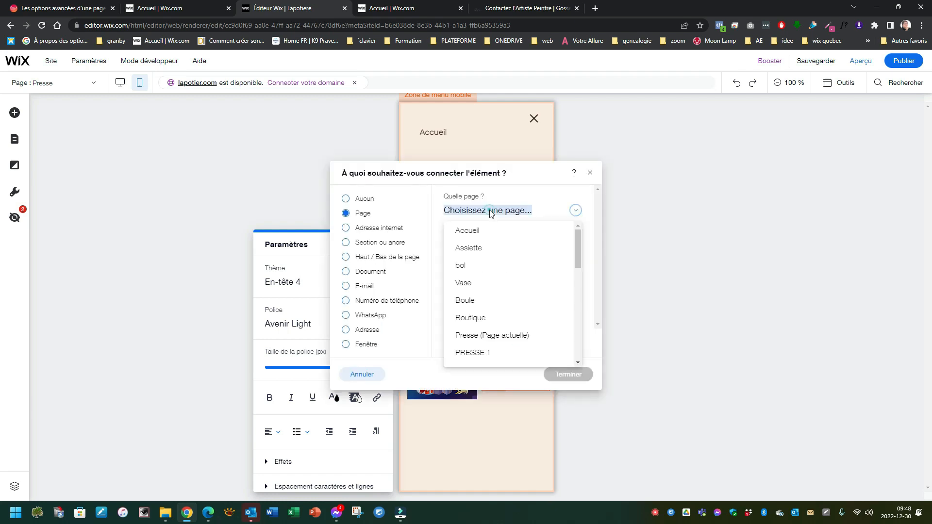
left_click(459, 264)
left_click(560, 373)
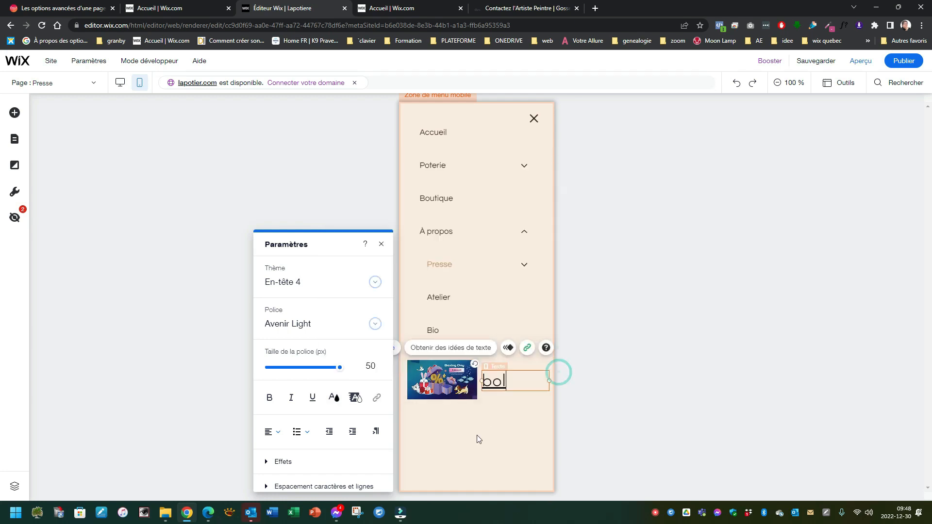
left_click(477, 435)
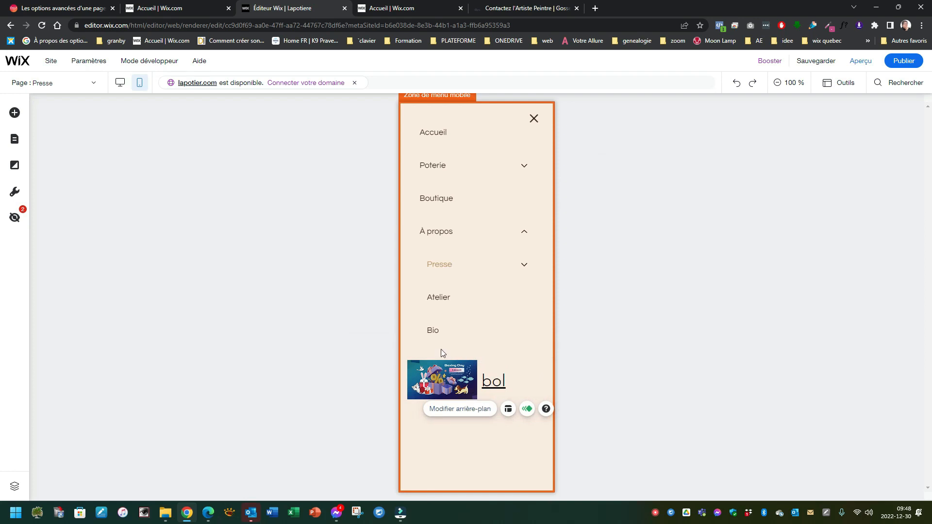
Shift the promotional image and the "bol" text slightly down, keeping them side by side below the Bio entry.
left_click(439, 350)
left_click(442, 372)
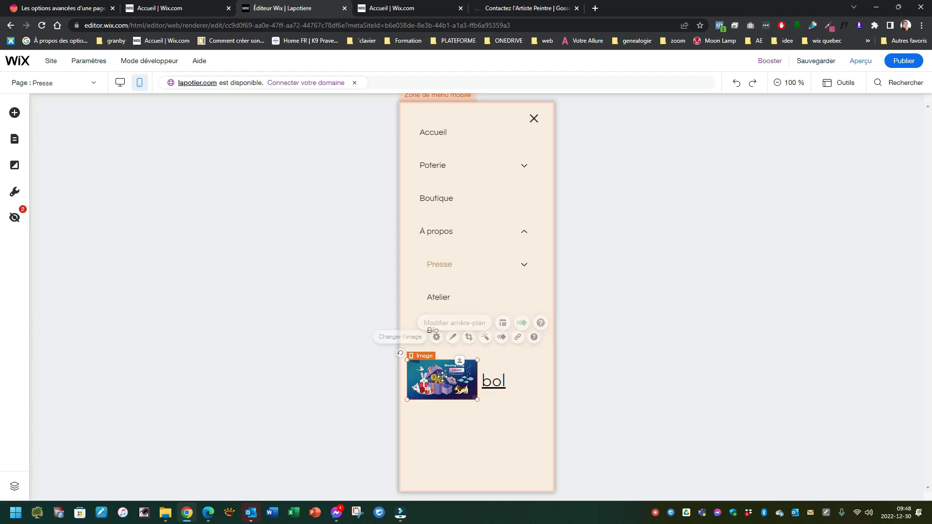
left_click_drag(436, 374, 433, 395)
left_click(494, 383)
left_click_drag(495, 384, 493, 401)
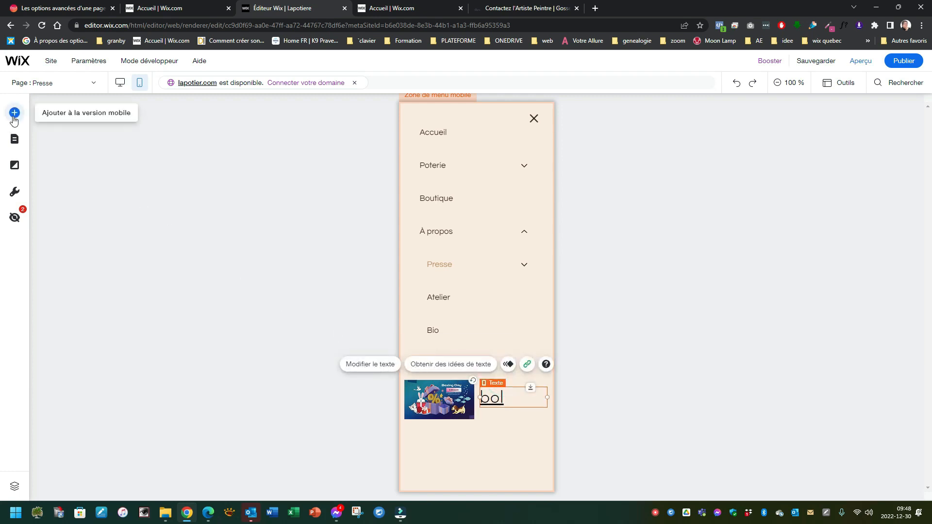
Add an En-tête 5 text element above the promotional image and set its text to "COLLECTION POTERIE".
left_click(14, 113)
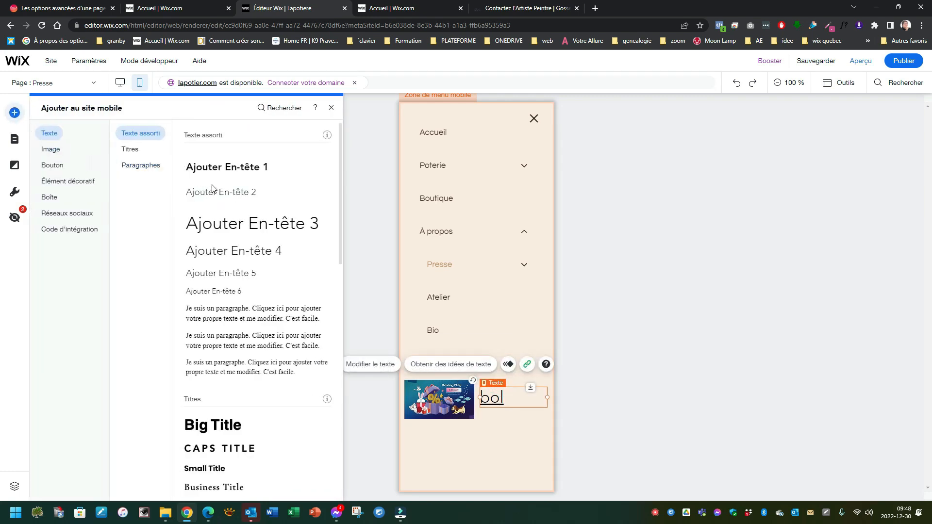
left_click(231, 276)
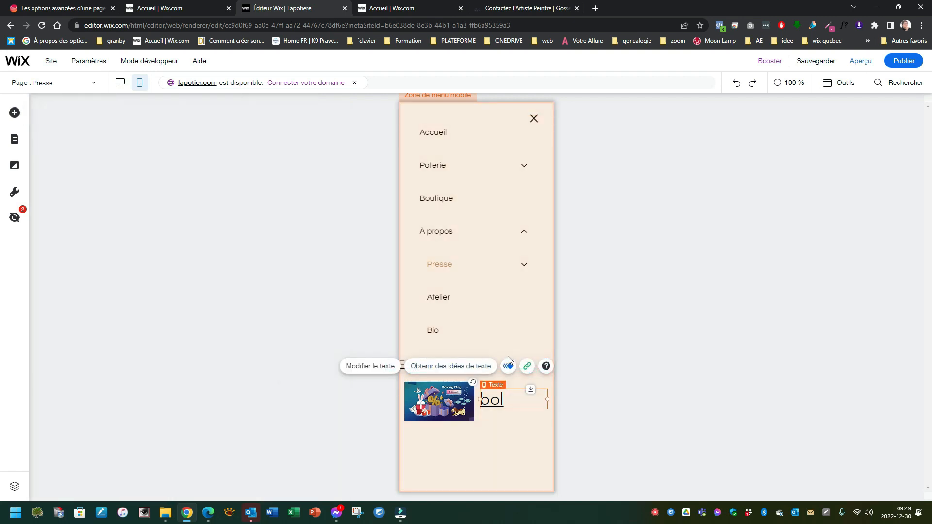
left_click(497, 345)
left_click(421, 363)
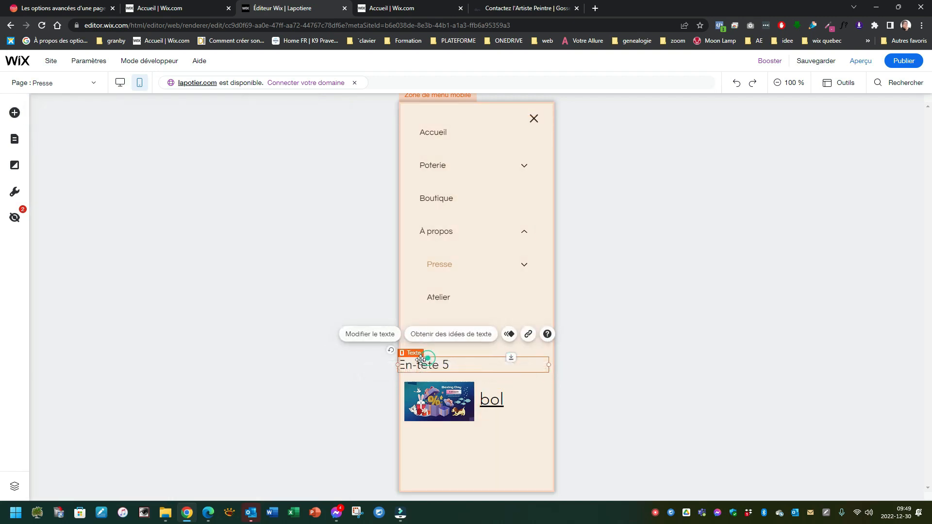
double_click(423, 364)
key("Caps_Lock")
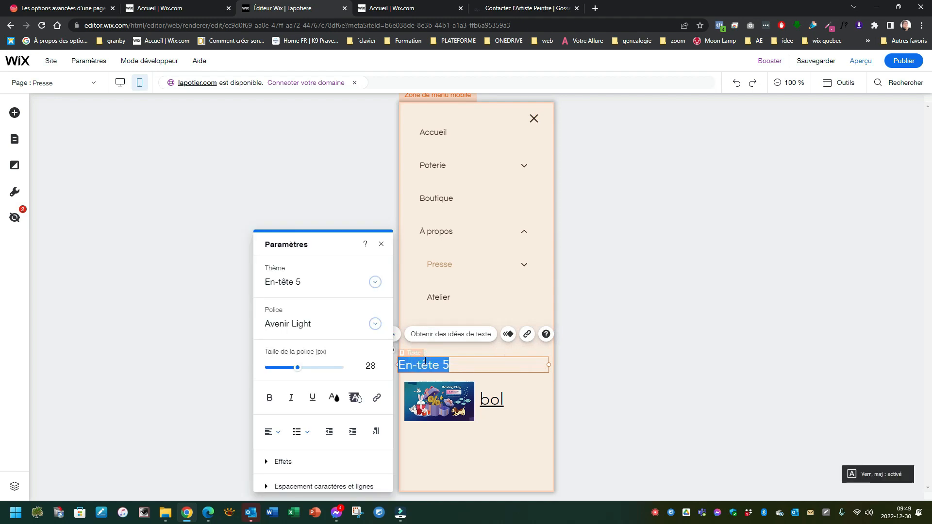
type("COLLECTION POTERIE")
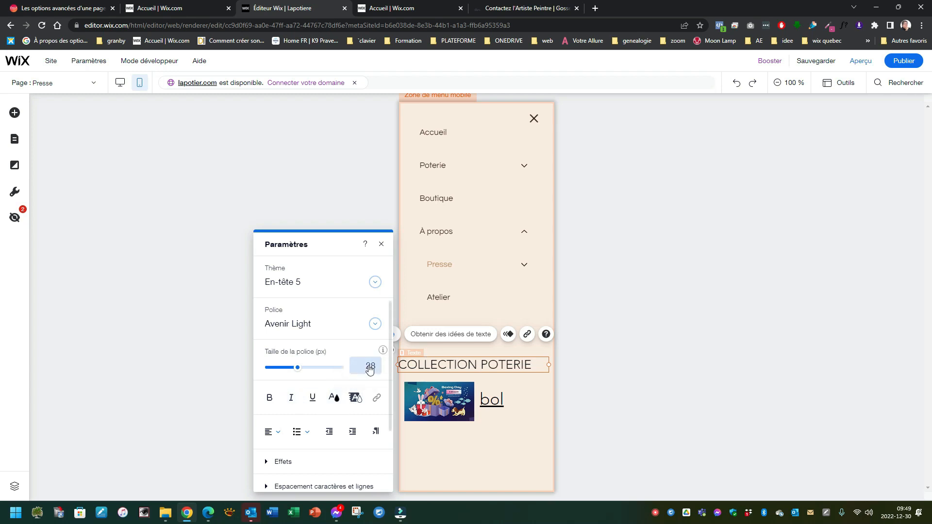
Format the COLLECTION POTERIE heading at font size 23, bold and centred, and nudge it slightly up.
left_click_drag(293, 373, 291, 373)
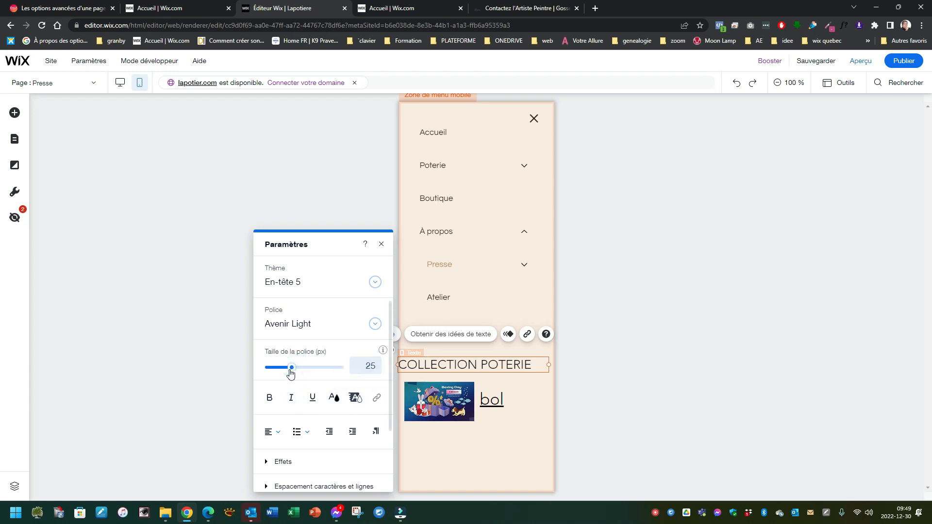
triple_click(533, 367)
left_click_drag(292, 373, 287, 373)
left_click(270, 398)
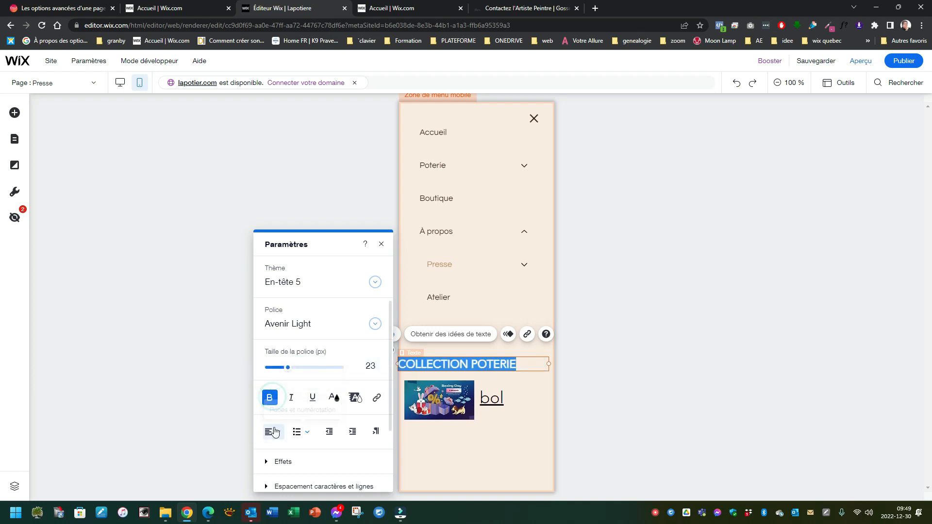
left_click(273, 432)
left_click(276, 450)
left_click(610, 384)
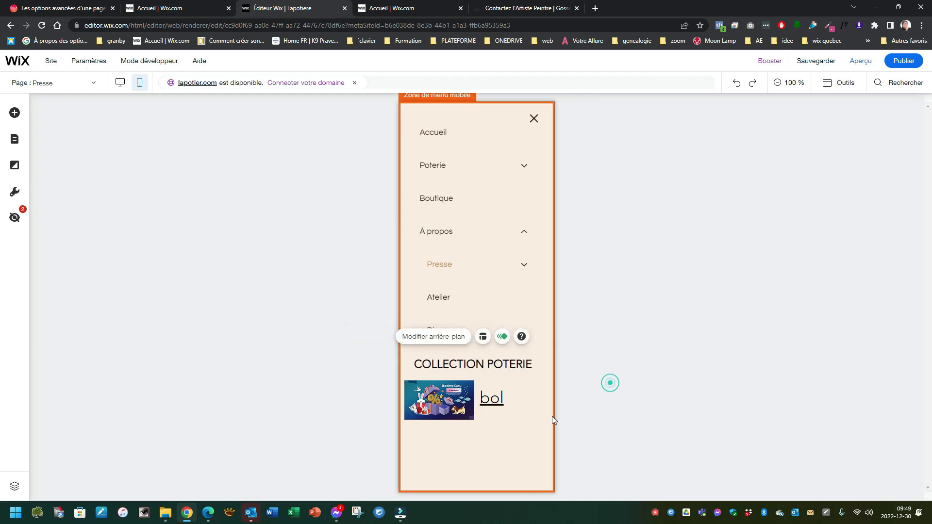
left_click(461, 361)
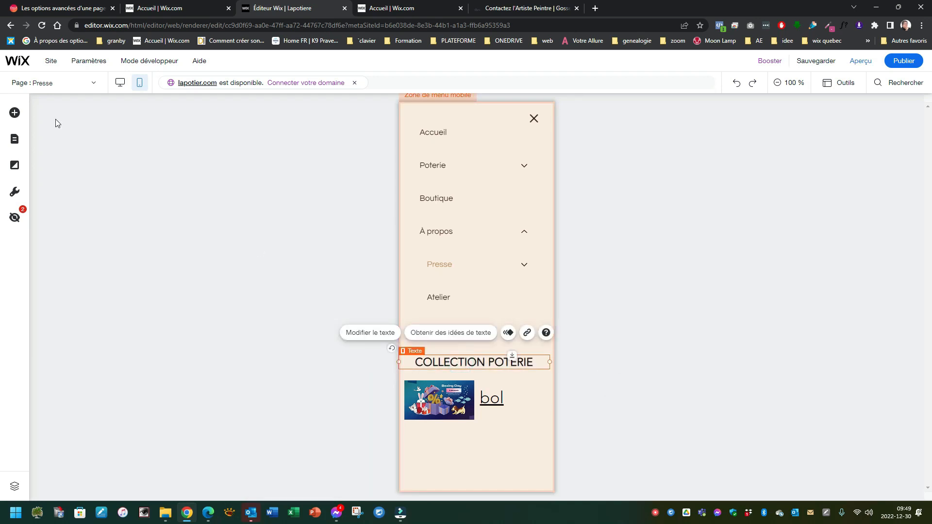
Try to place a dark decorative line above the COLLECTION POTERIE heading.
left_click(13, 113)
left_click(72, 182)
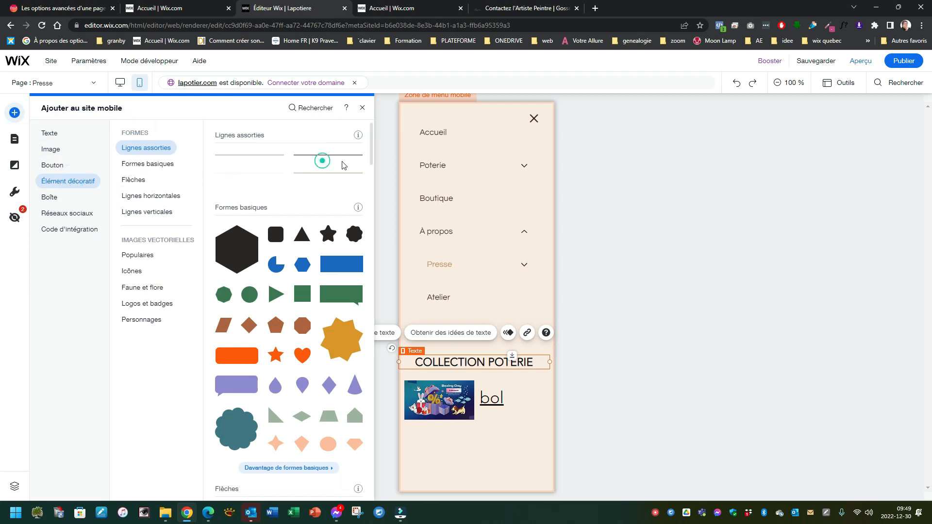
left_click_drag(340, 160, 500, 344)
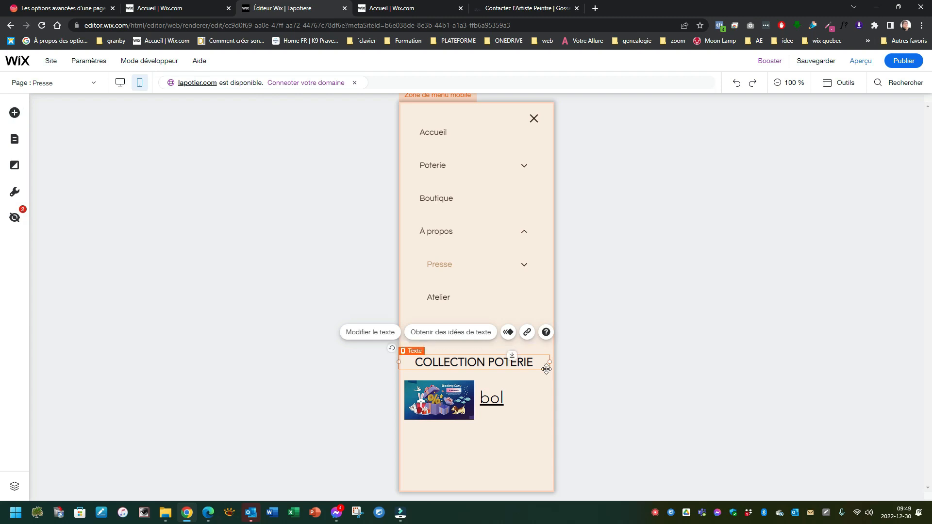
left_click(471, 434)
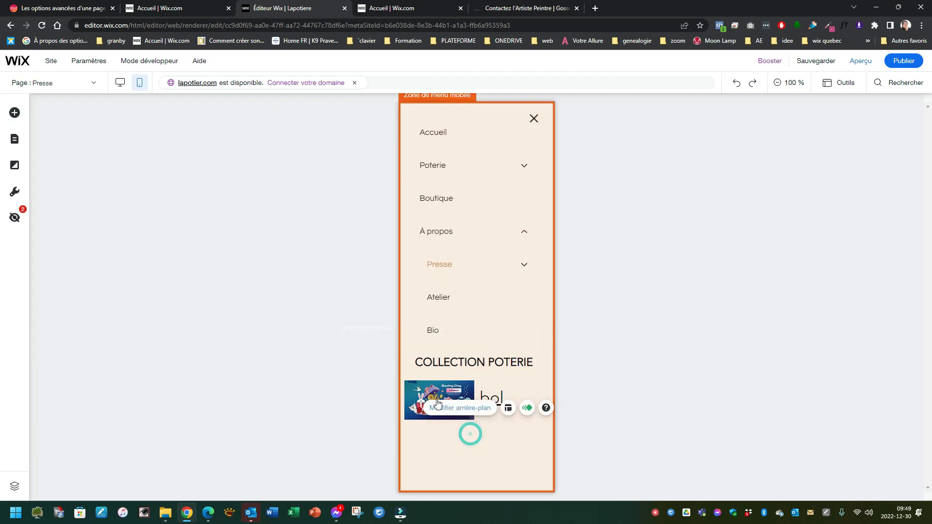
Add the dark horizontal line from the decorative elements and position it between the Bio entry and the COLLECTION POTERIE heading.
left_click(15, 113)
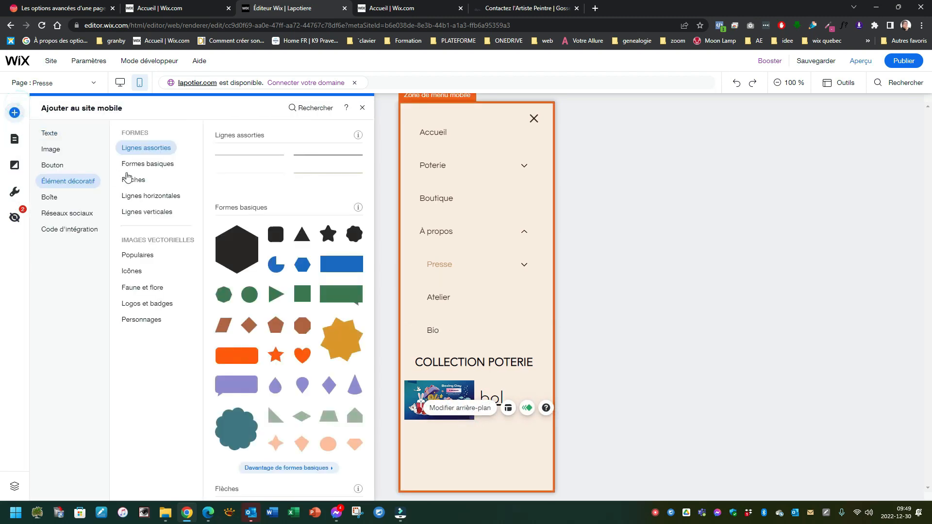
left_click(334, 155)
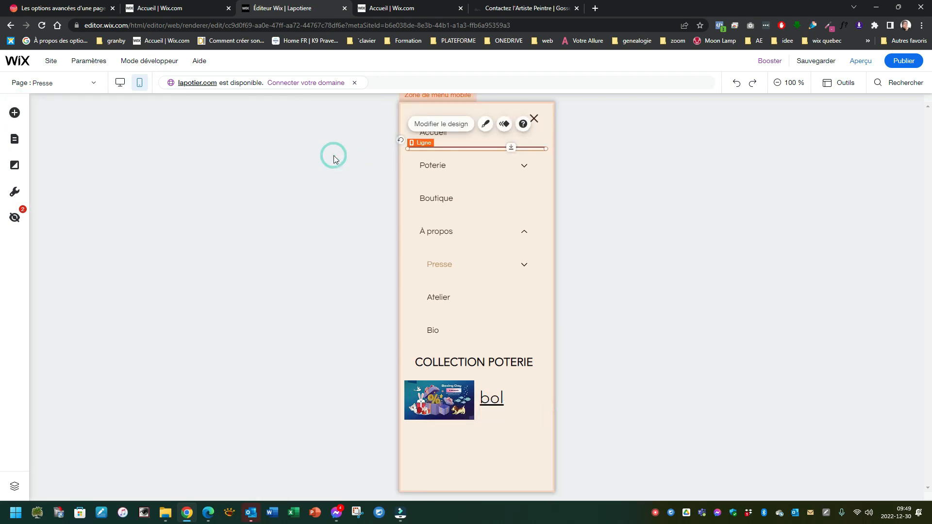
left_click_drag(499, 148, 494, 348)
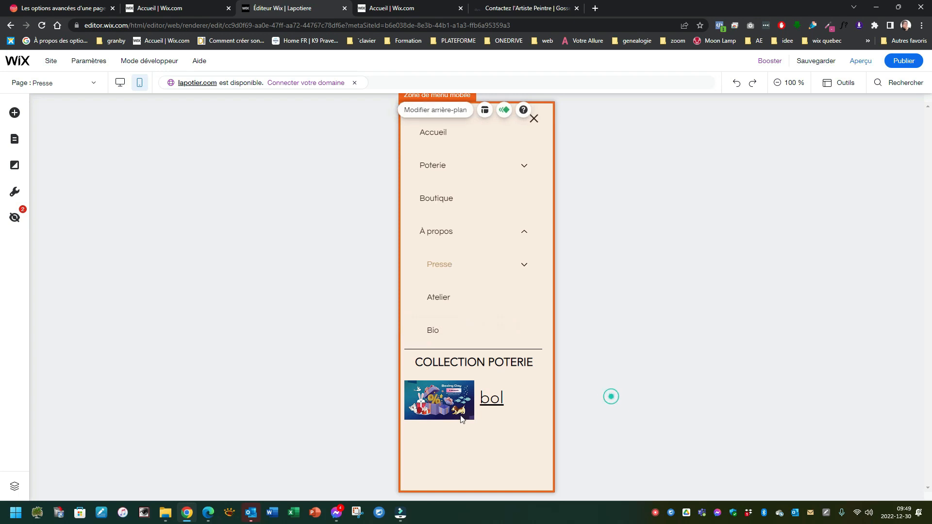
Duplicate the promotional image and place the copy directly below the original in the mobile menu area.
left_click(449, 403)
right_click(448, 402)
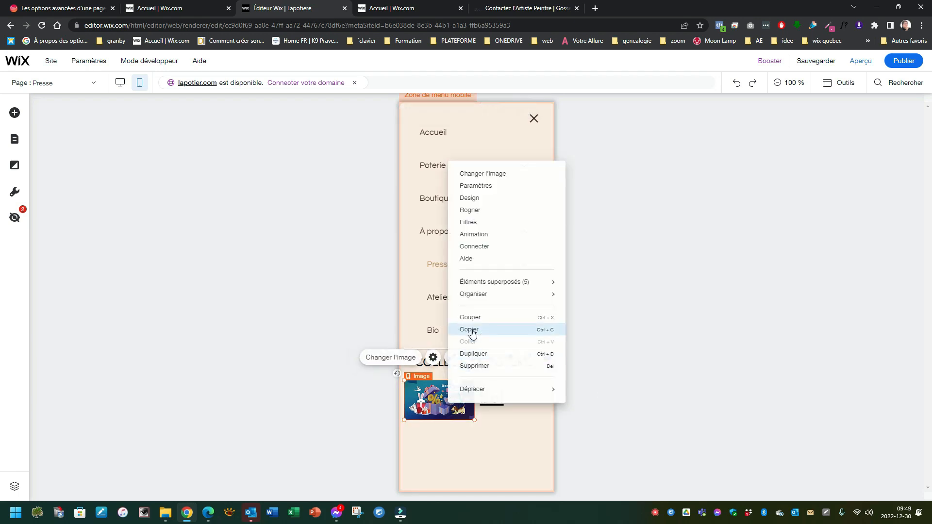
left_click(474, 354)
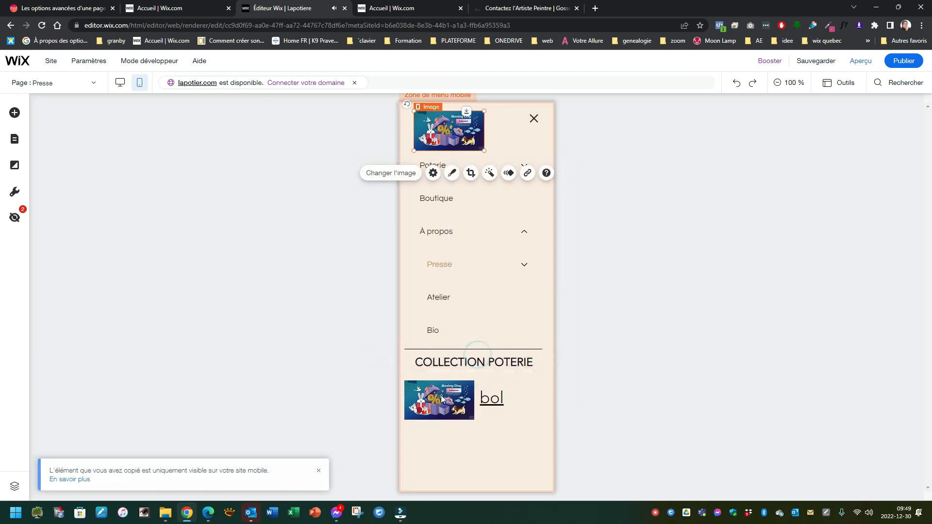
left_click_drag(457, 132, 448, 450)
left_click(604, 420)
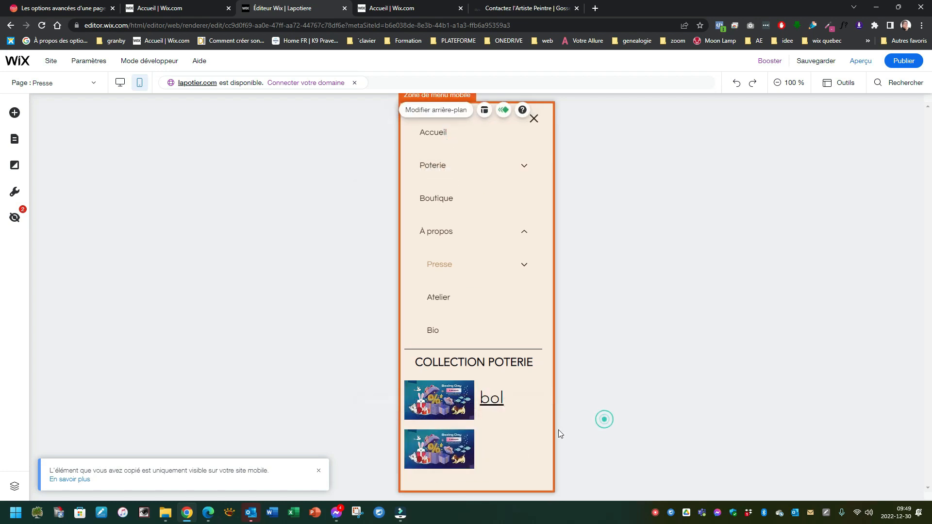
Try to duplicate the linked bol text in the mobile menu area.
left_click(501, 403)
right_click(509, 399)
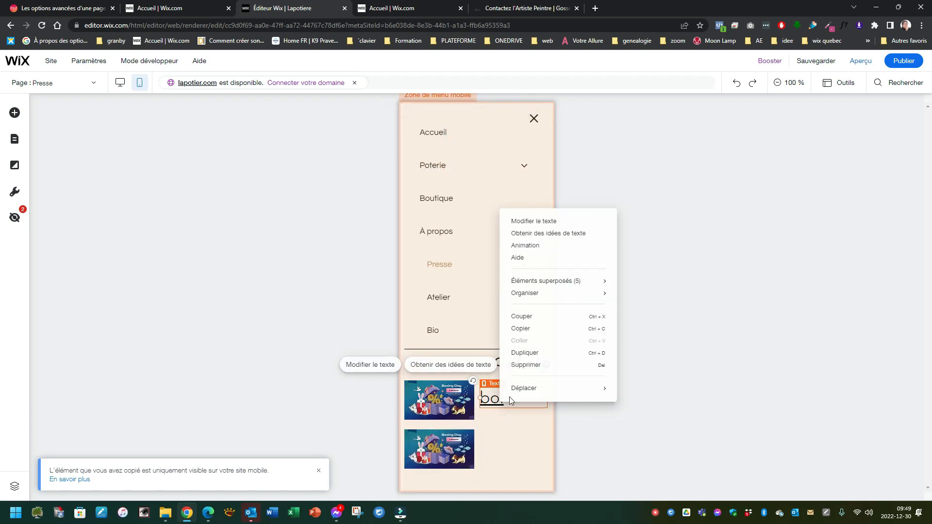
right_click(543, 351)
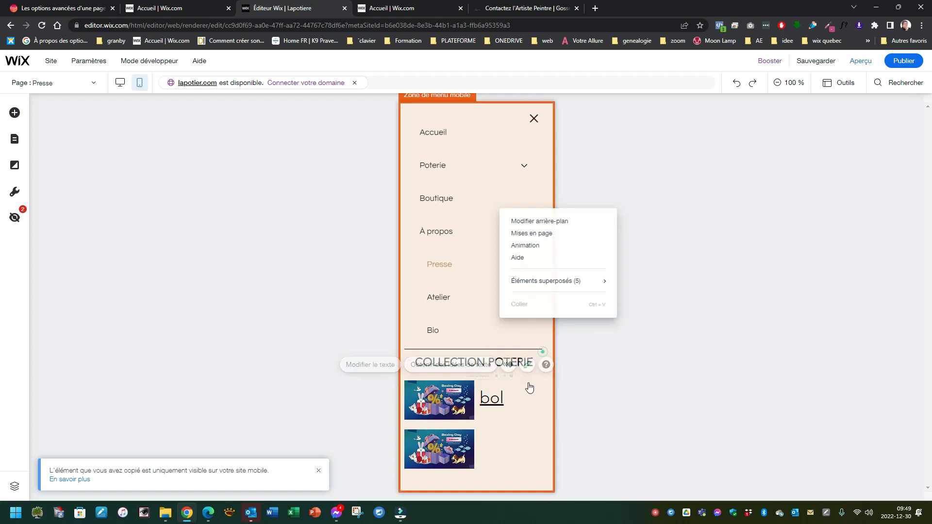
left_click(499, 404)
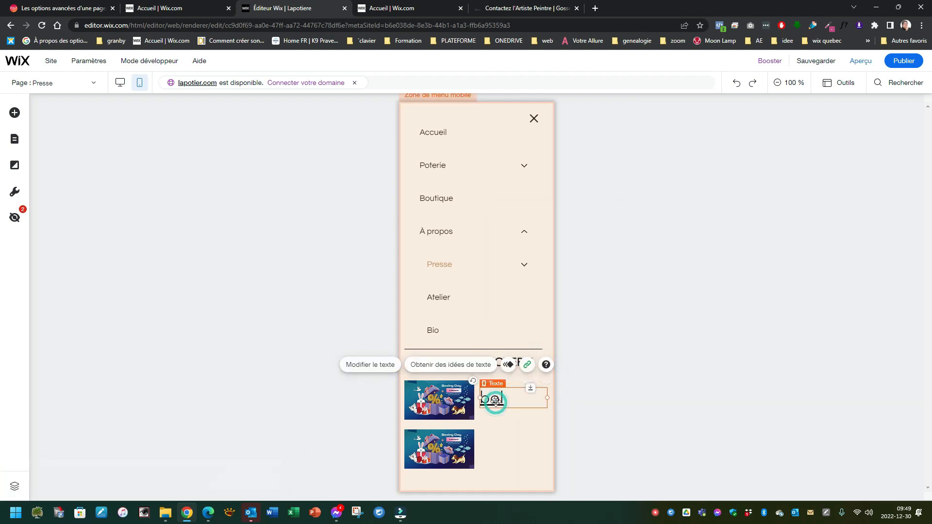
right_click(496, 403)
right_click(522, 354)
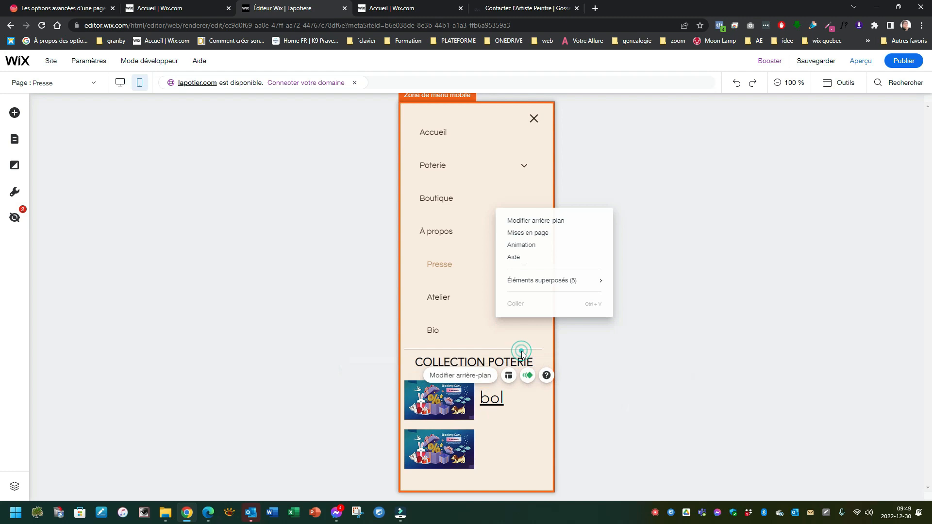
left_click(497, 416)
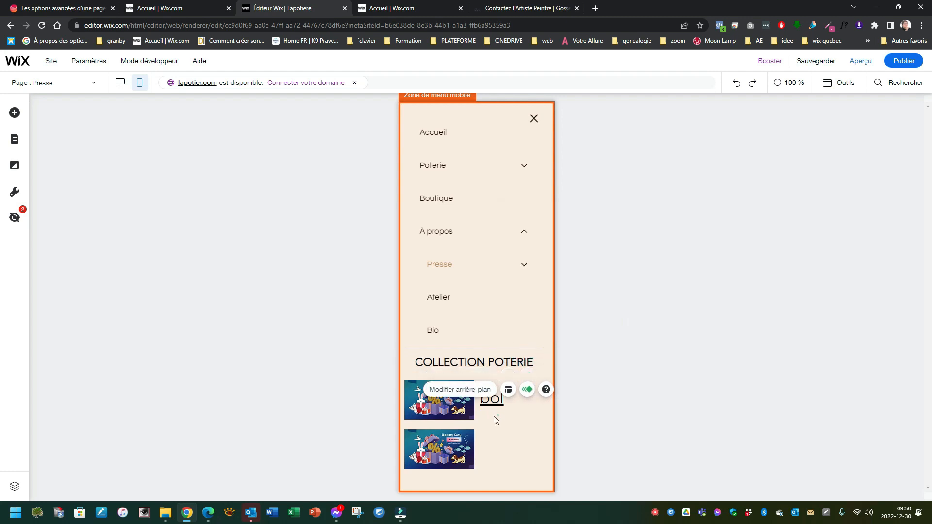
Add an En-tête 4 heading text and place it beside the lower promotional image in the mobile menu.
left_click(14, 115)
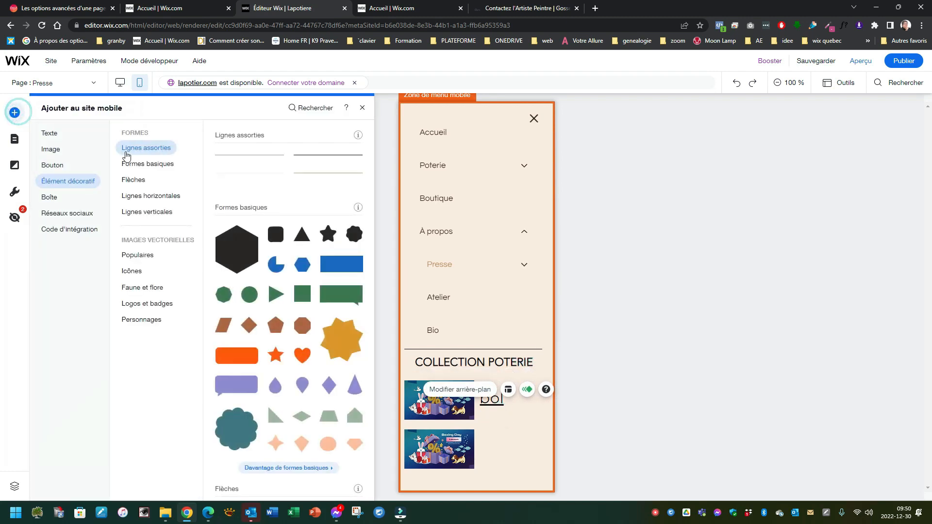
left_click(51, 132)
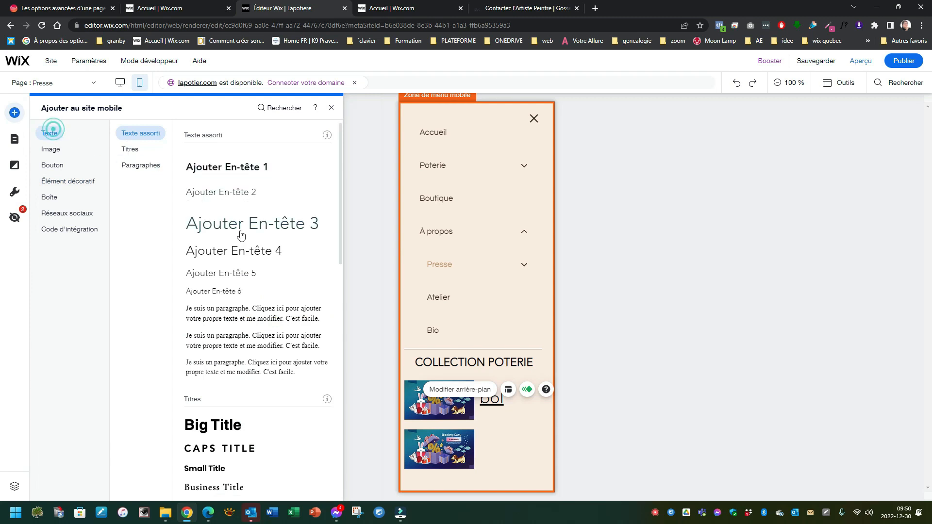
left_click(246, 250)
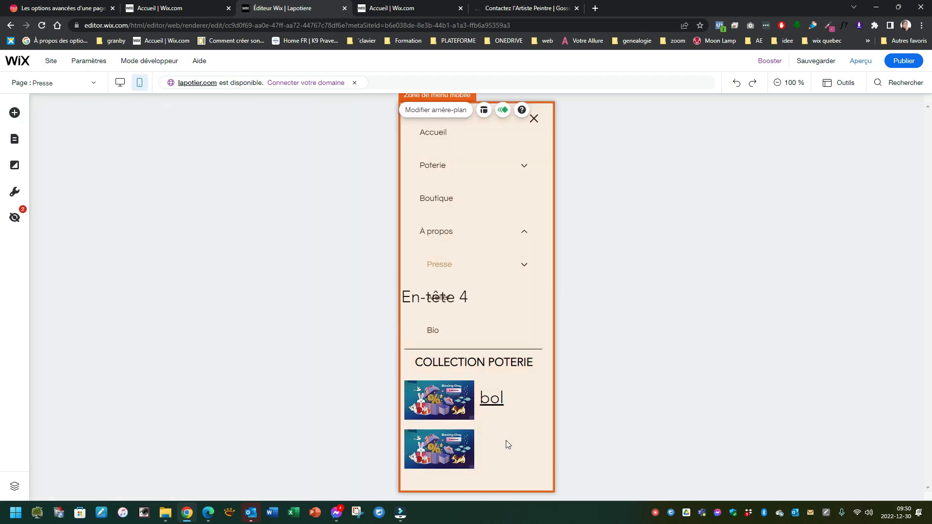
left_click(455, 297)
left_click_drag(431, 298, 511, 448)
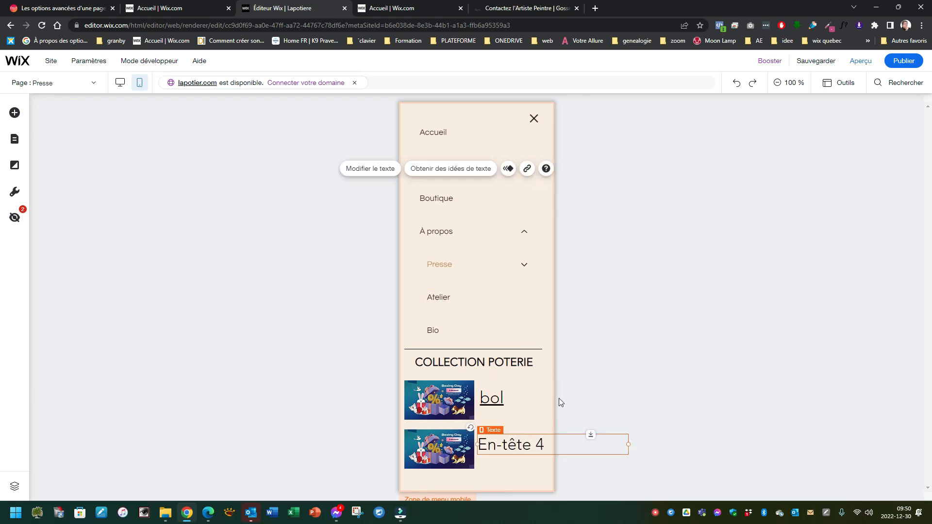
Replace the new heading's placeholder text with Vase.
double_click(523, 449)
key("Caps_Lock")
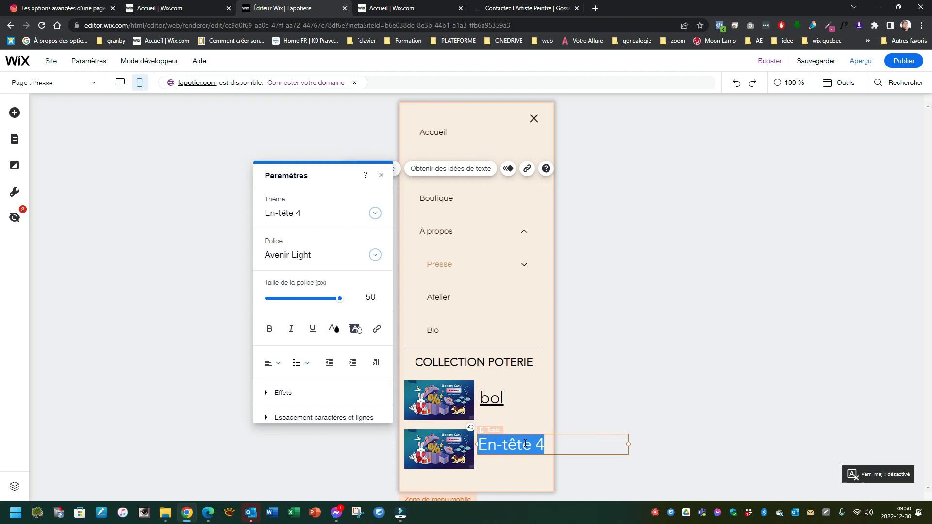
key("Caps_Lock")
type("Vase")
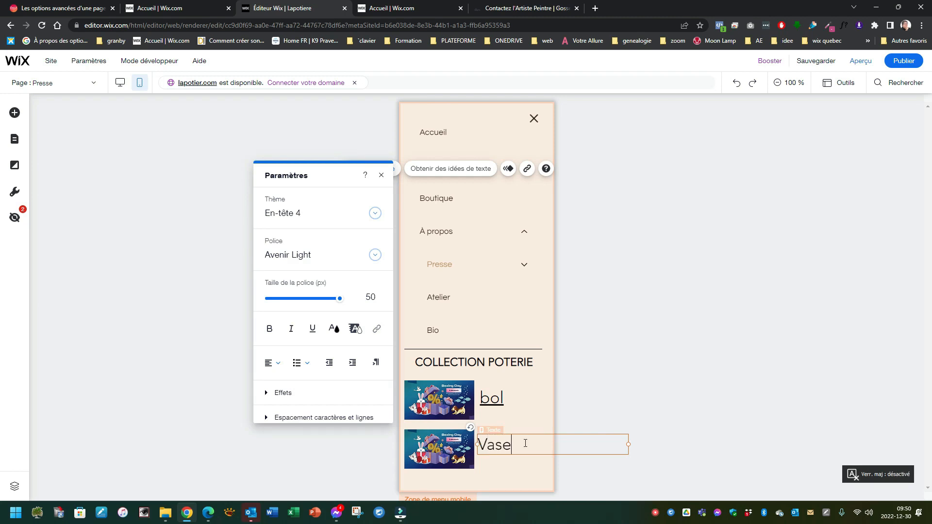
Link the Vase text to the Vase page and narrow its text box to about 135 wide.
double_click(520, 445)
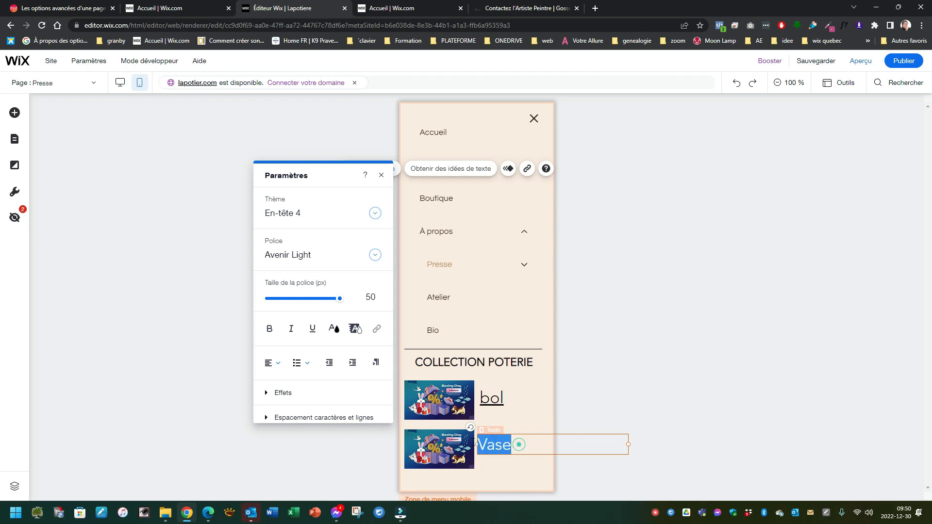
left_click(377, 329)
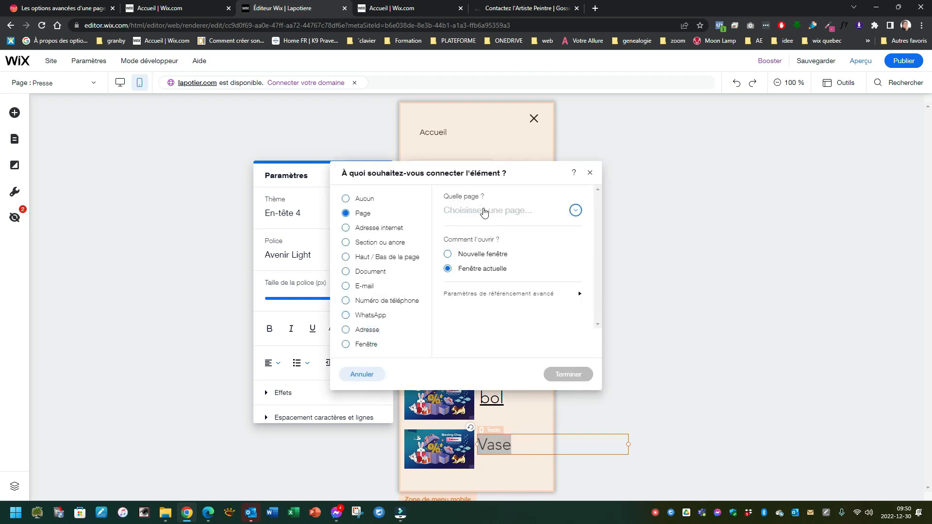
left_click(482, 210)
left_click(465, 285)
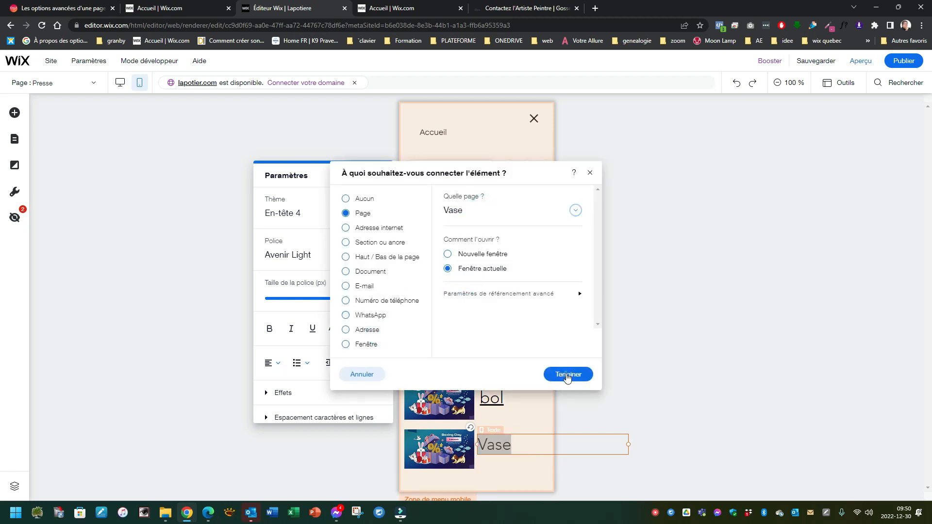
left_click(567, 374)
left_click_drag(630, 445, 543, 444)
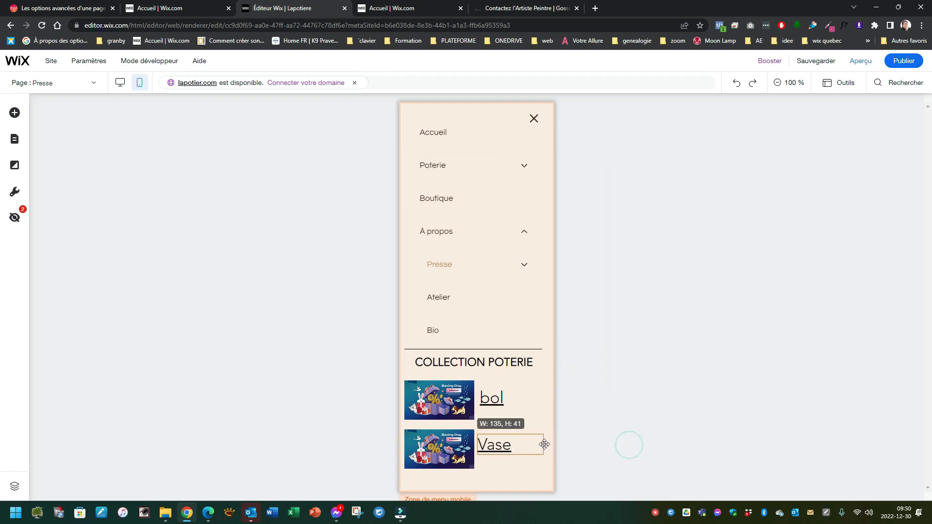
left_click(599, 385)
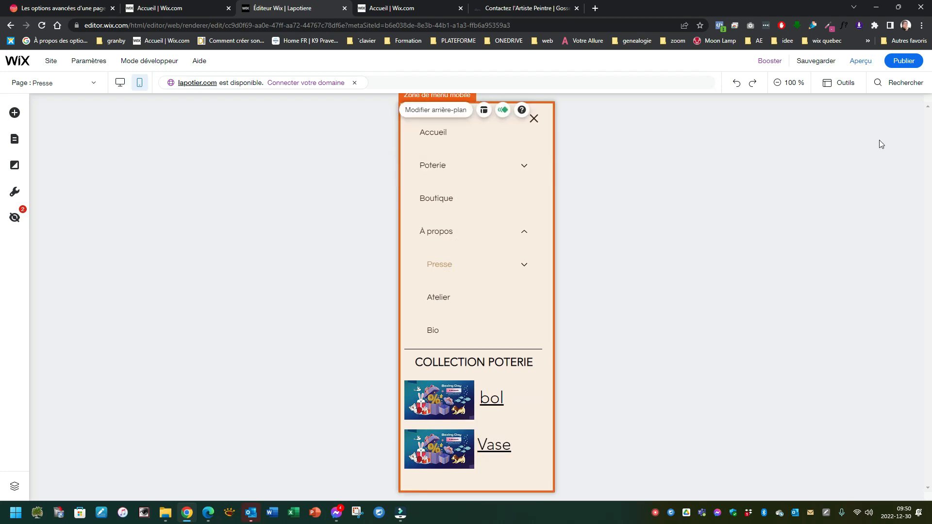
Preview the mobile site and examine the opened menu from Accueil down to the COLLECTION POTERIE images and links.
left_click(861, 64)
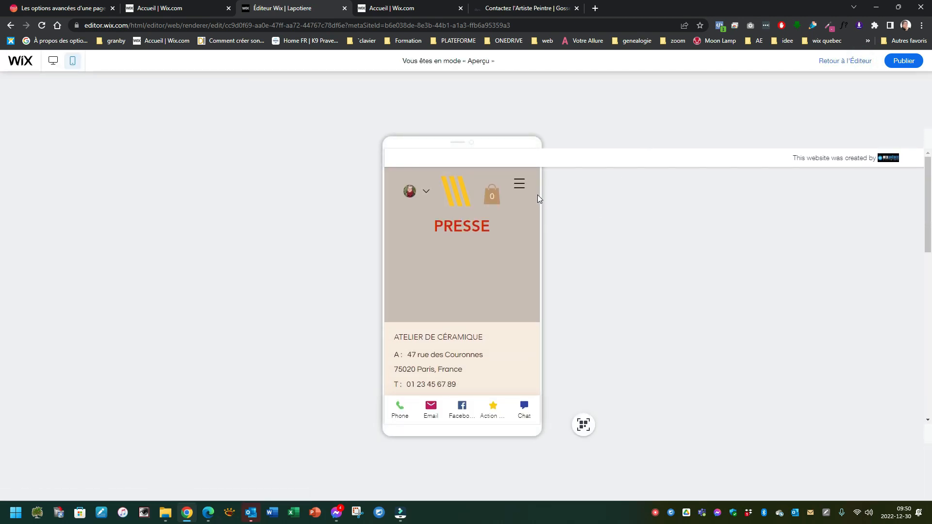
left_click(520, 185)
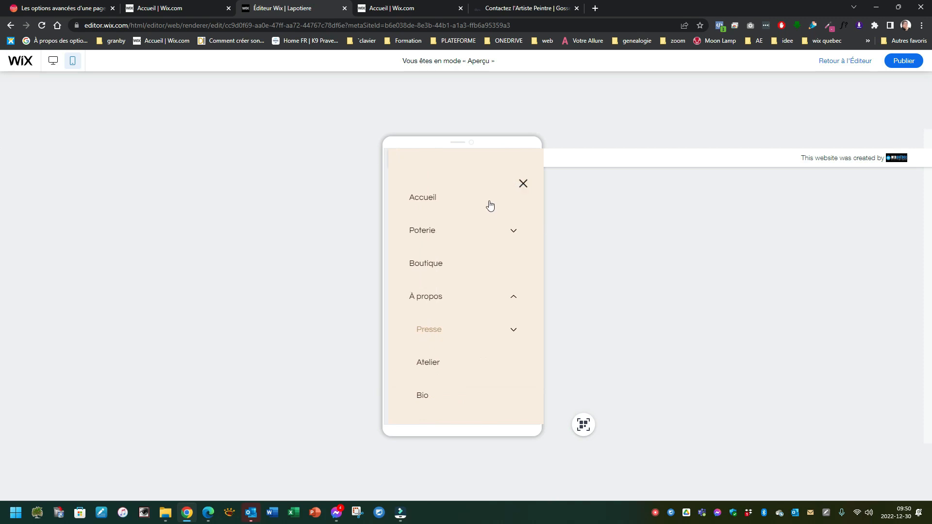
scroll(491, 205, "down", 3)
scroll(491, 212, "up", 3)
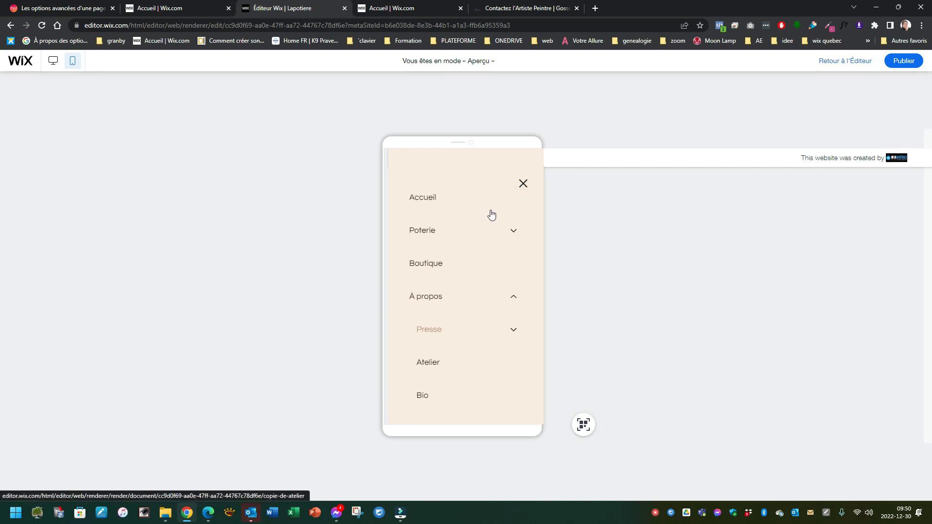
scroll(492, 215, "down", 3)
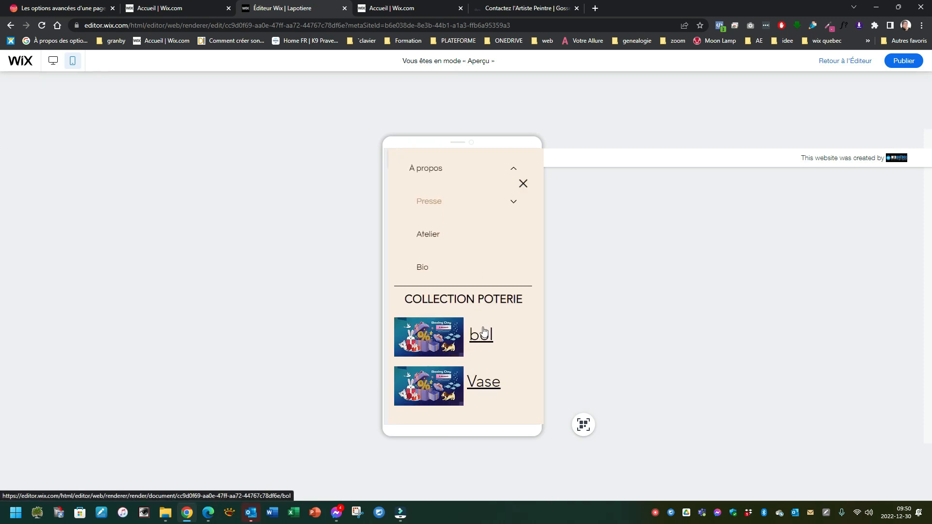
scroll(507, 361, "up", 1)
scroll(506, 358, "up", 2)
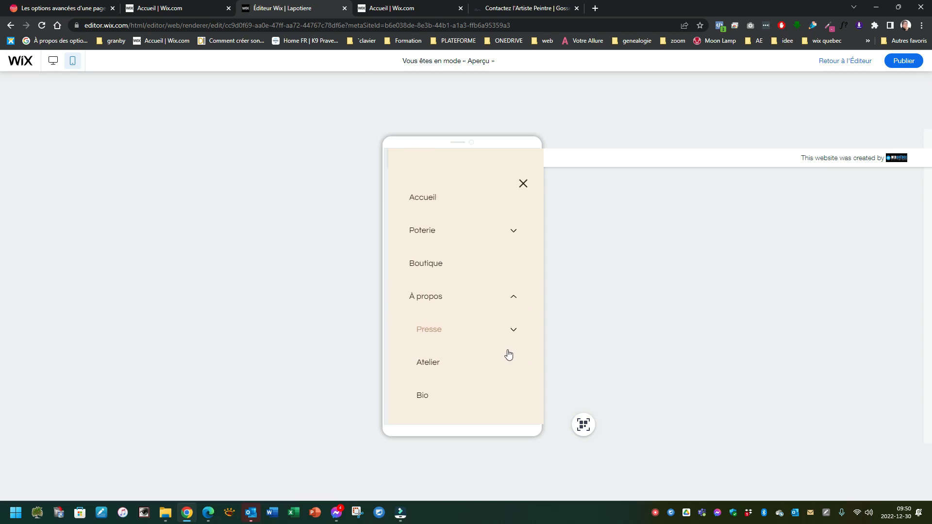
scroll(505, 351, "down", 3)
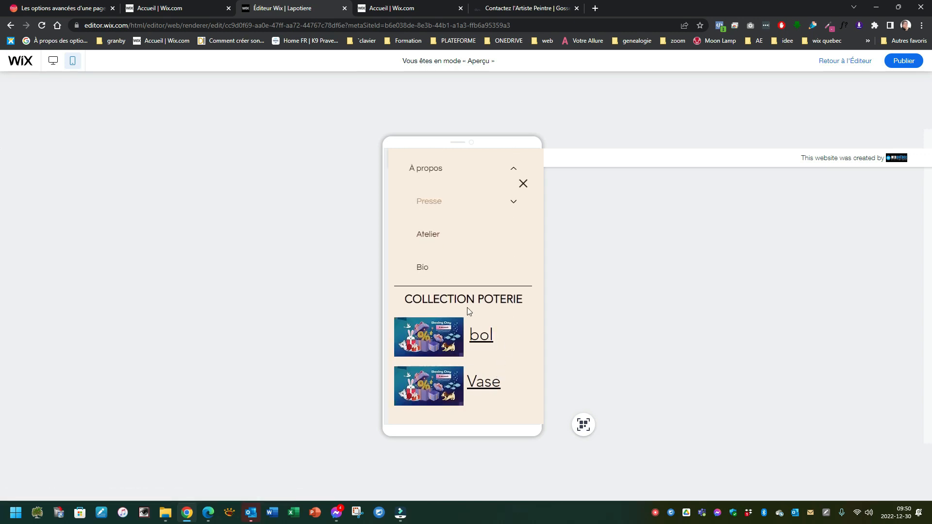
scroll(468, 310, "up", 5)
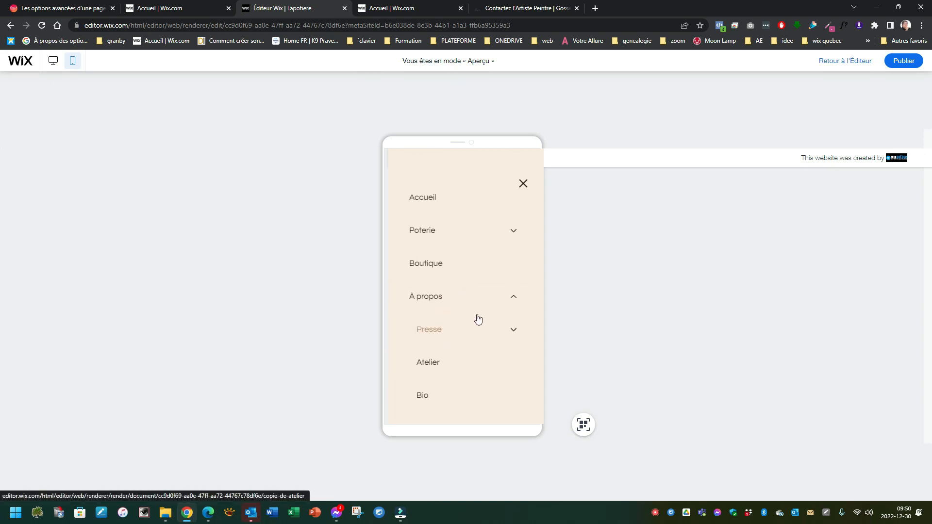